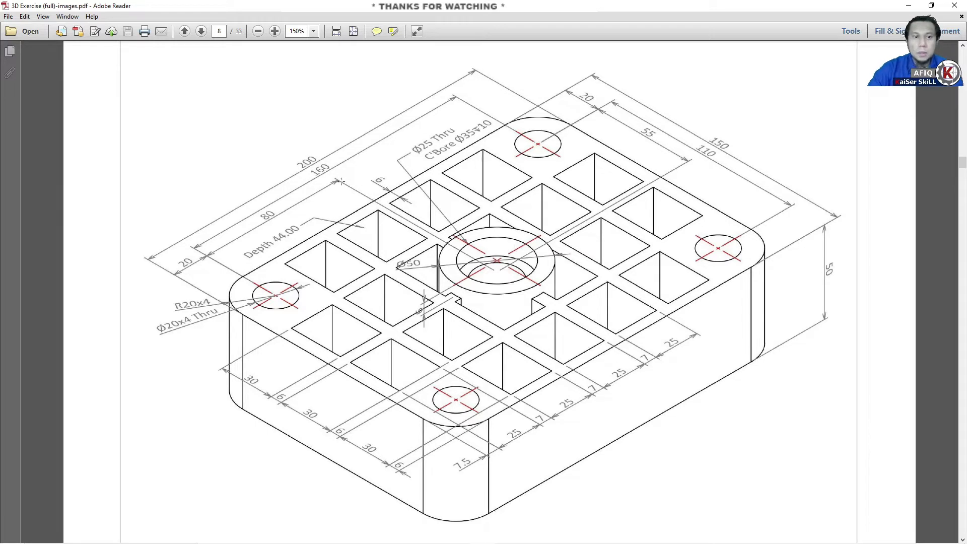
- Check the block's dimensions in the PDF drawing, switch to AutoCAD and create a solid box measuring 200 × 150 × 50
{"action": "left_click_drag", "start_coordinate": [286, 149], "coordinate": [318, 171]}
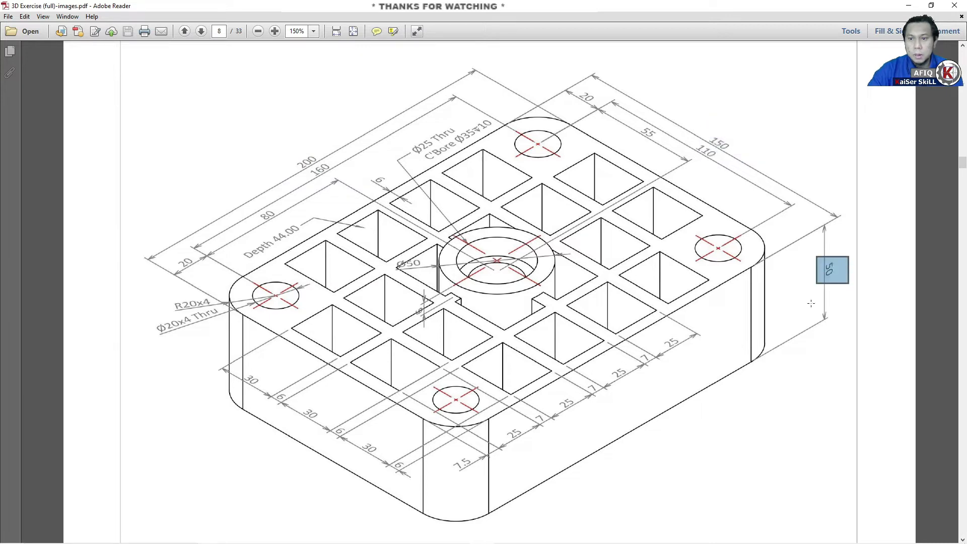
{"action": "left_click", "coordinate": [910, 6]}
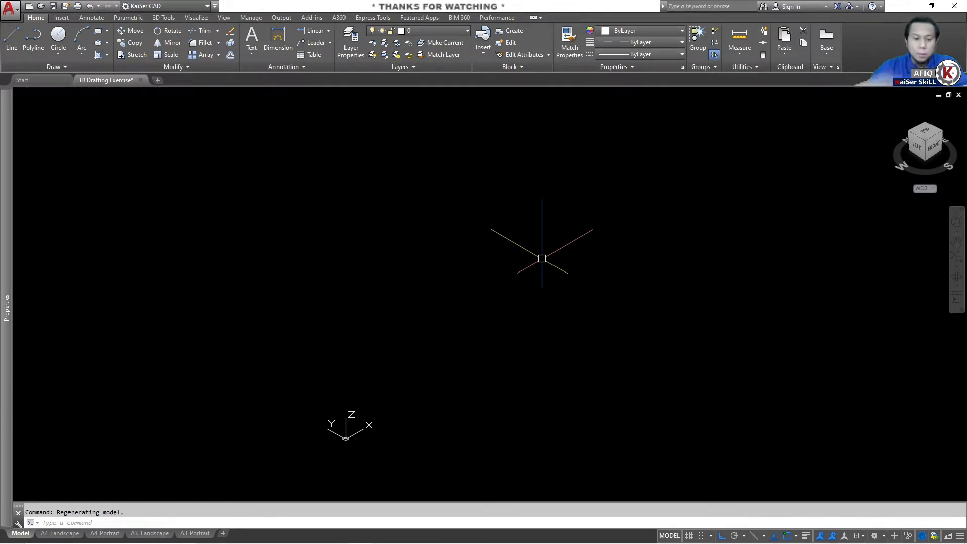
{"action": "type", "text": "BOX"}
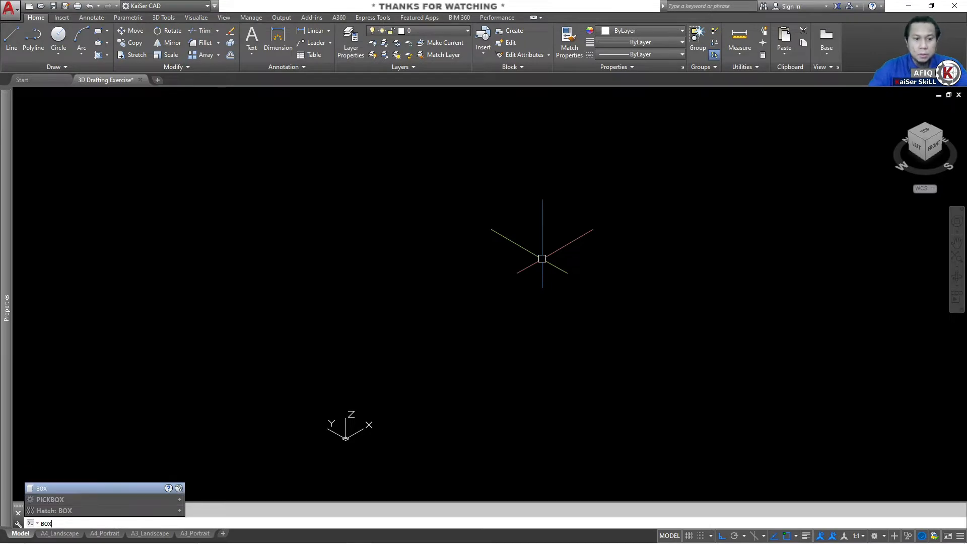
{"action": "key", "text": "Return"}
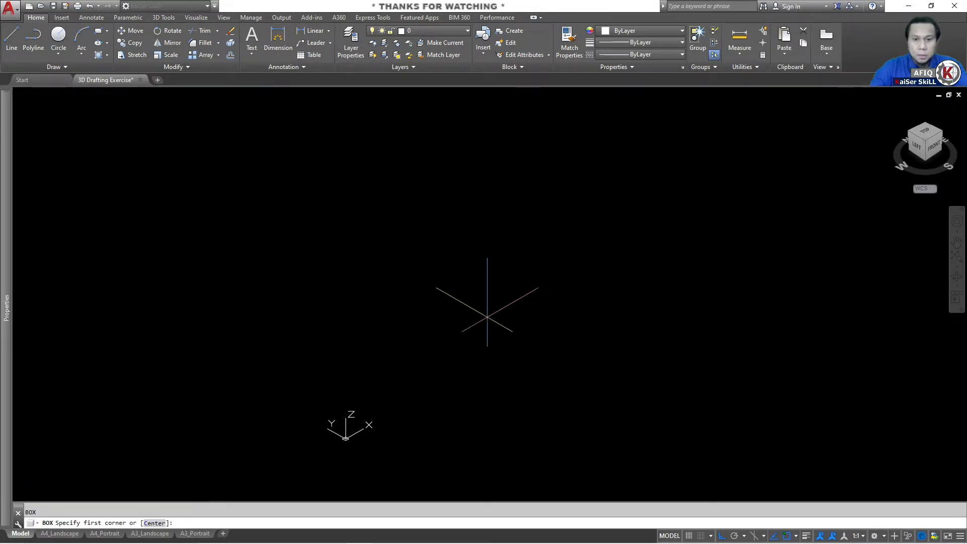
{"action": "left_click", "coordinate": [473, 338]}
{"action": "type", "text": "@"}
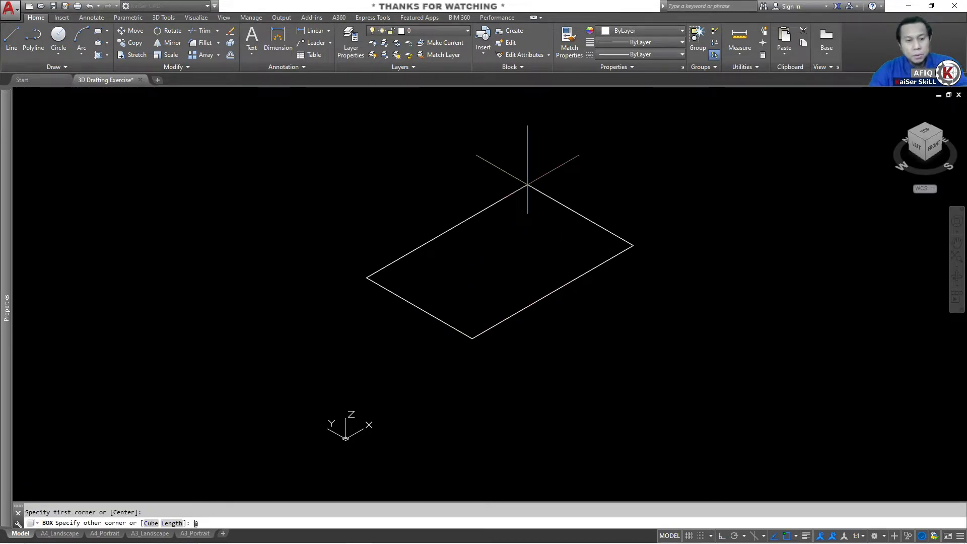
{"action": "type", "text": "200"}
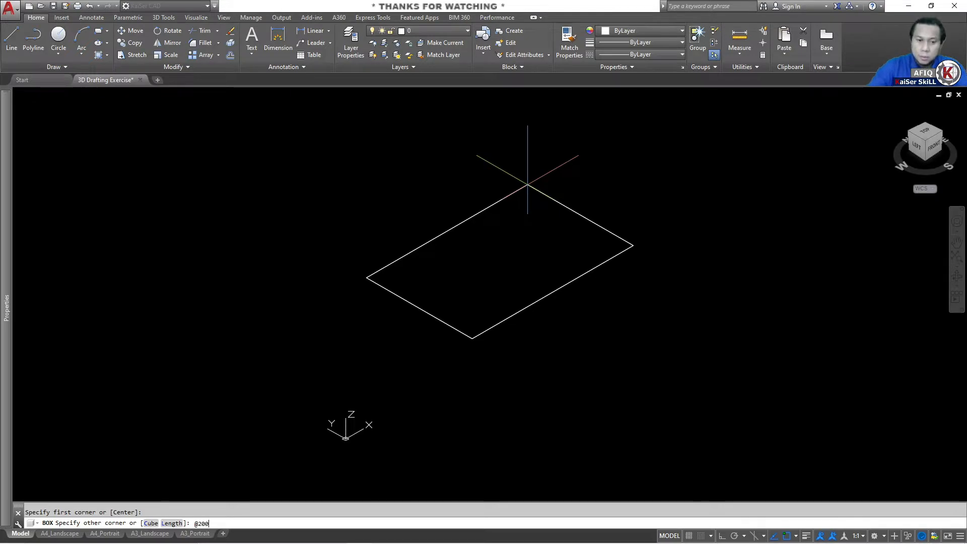
{"action": "type", "text": ",1"}
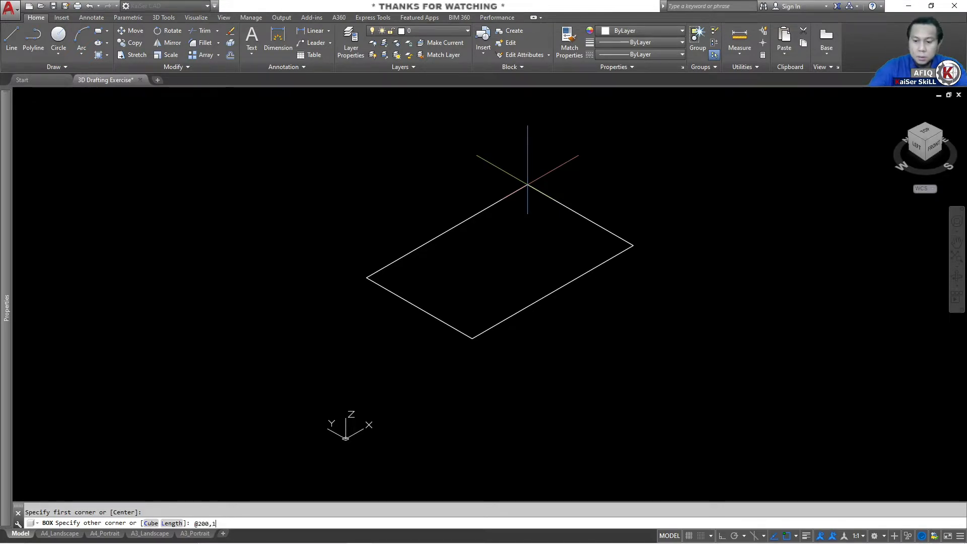
{"action": "type", "text": "50,50"}
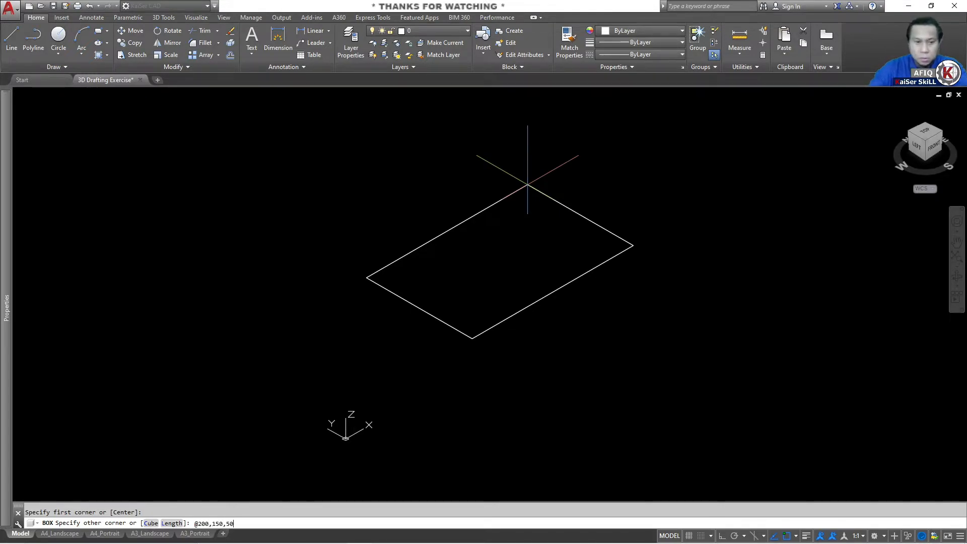
{"action": "key", "text": "Return"}
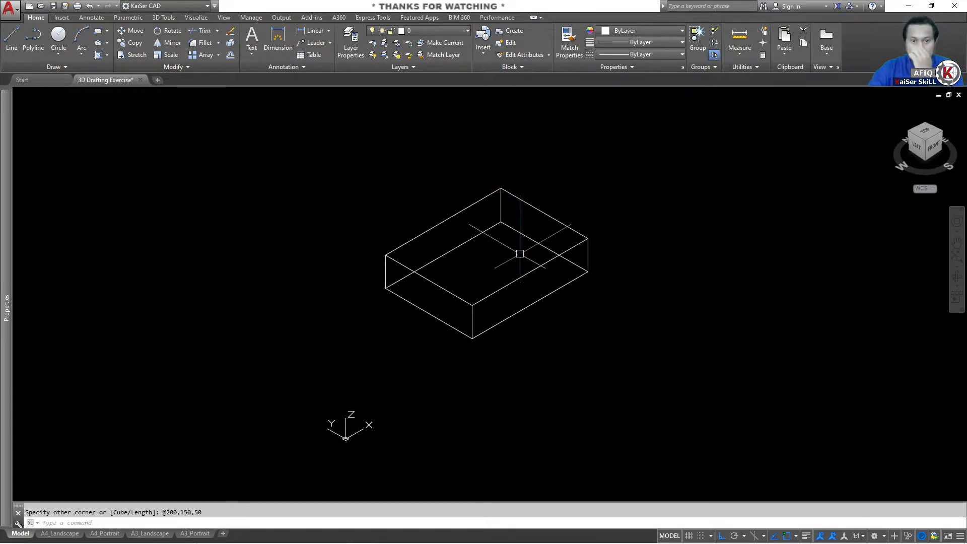
{"action": "scroll", "coordinate": [502, 252], "scroll_direction": "up", "scroll_amount": 2}
{"action": "scroll", "coordinate": [506, 242], "scroll_direction": "up", "scroll_amount": 2}
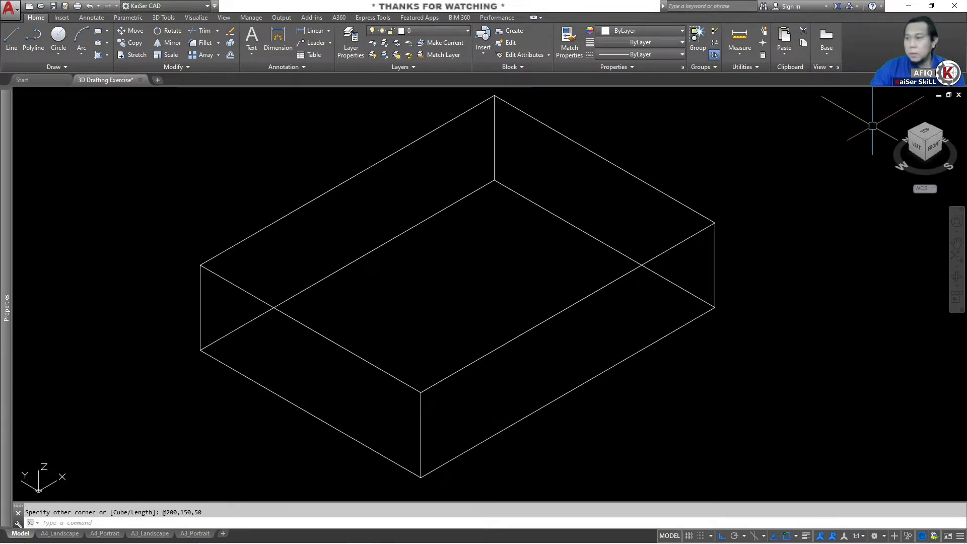
- Consult the PDF drawing, then create a 25 × 30 pocket box 44 deep, starting 7.5 along X from the block's front top corner
{"action": "key", "text": "alt+Tab"}
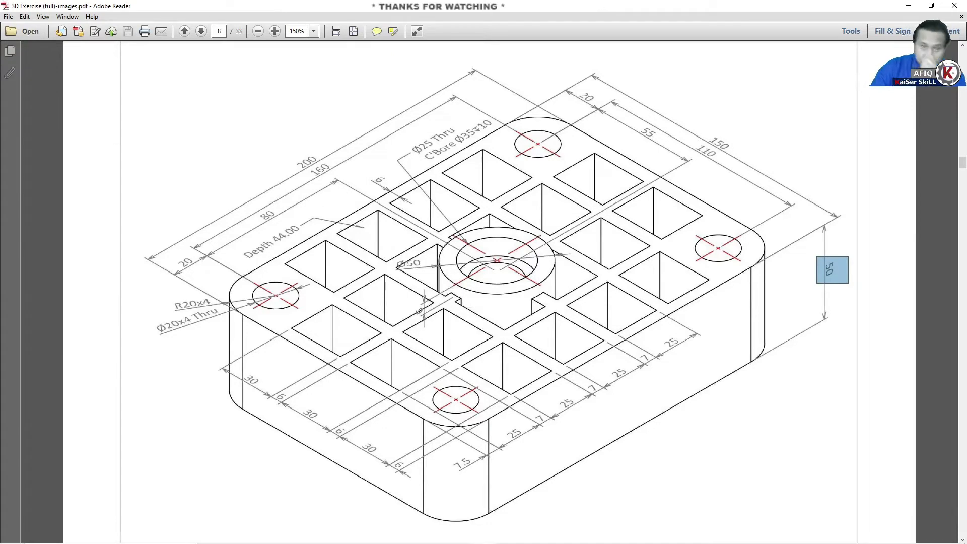
{"action": "left_click", "coordinate": [429, 486]}
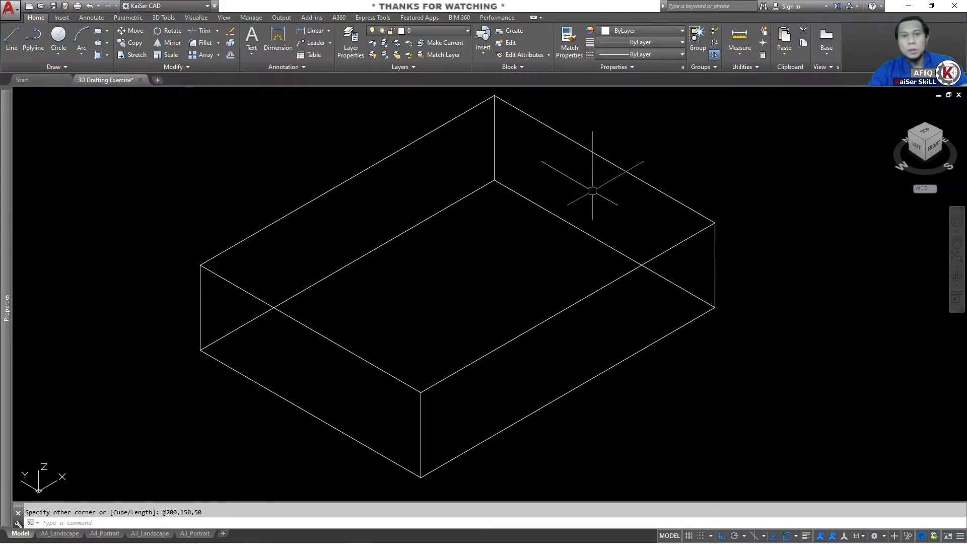
{"action": "type", "text": "BO"}
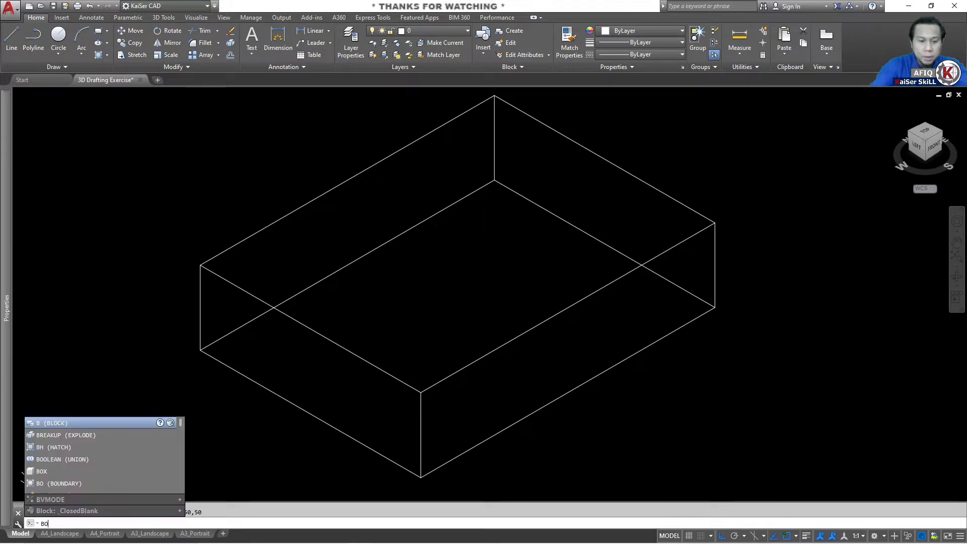
{"action": "type", "text": "X"}
{"action": "key", "text": "Return"}
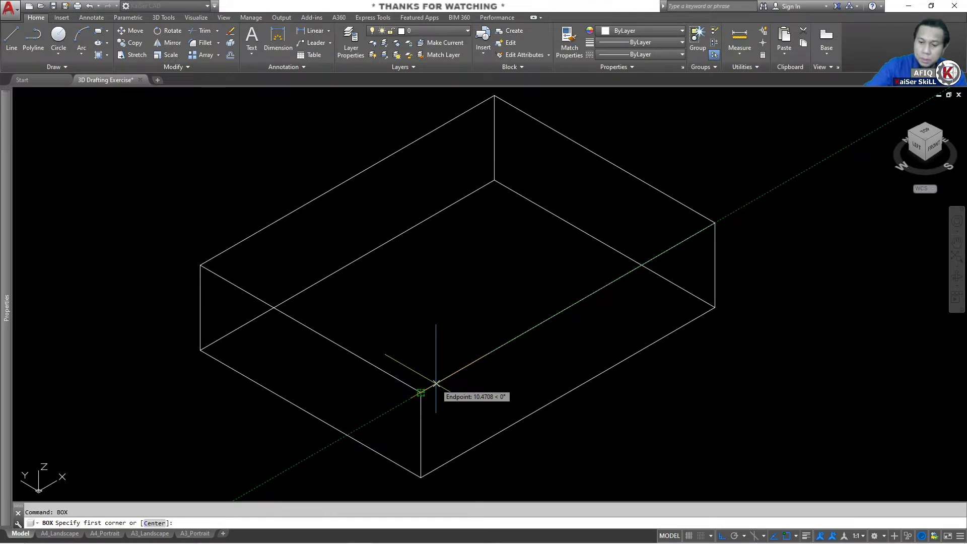
{"action": "type", "text": "7.5"}
{"action": "key", "text": "Return"}
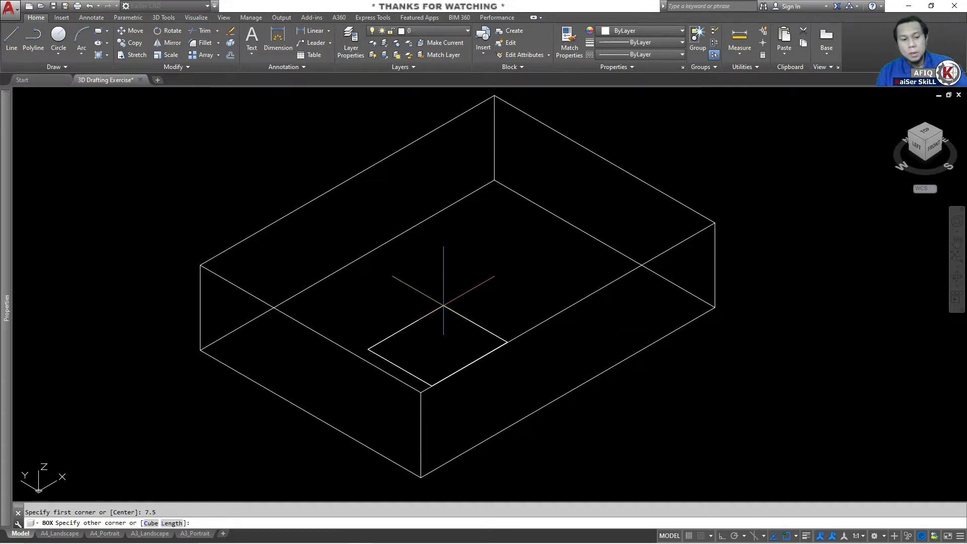
{"action": "type", "text": "@25"}
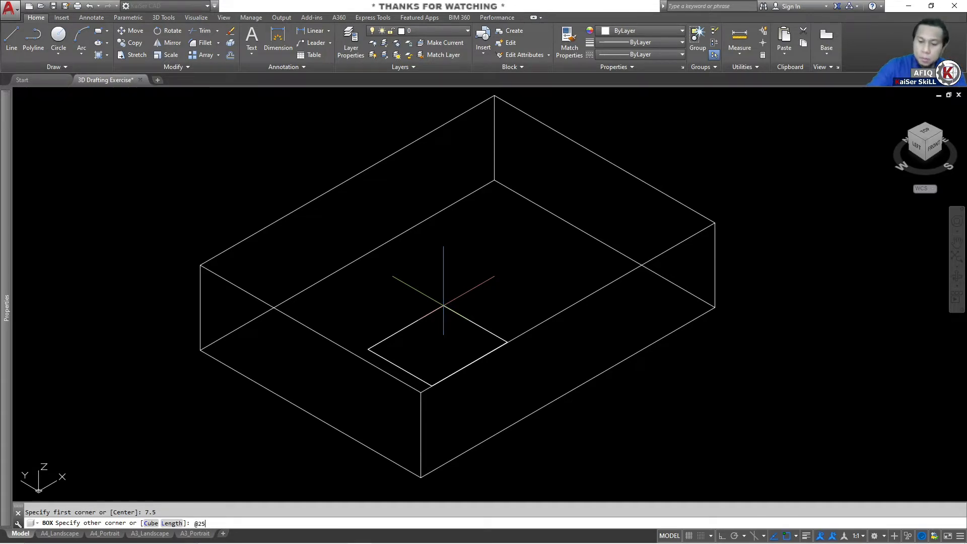
{"action": "type", "text": ",30"}
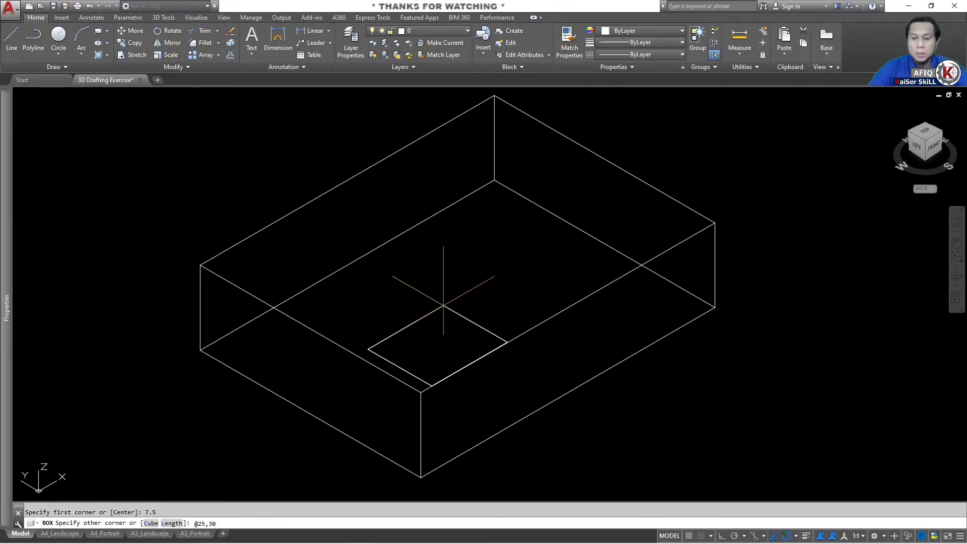
{"action": "type", "text": ",-44"}
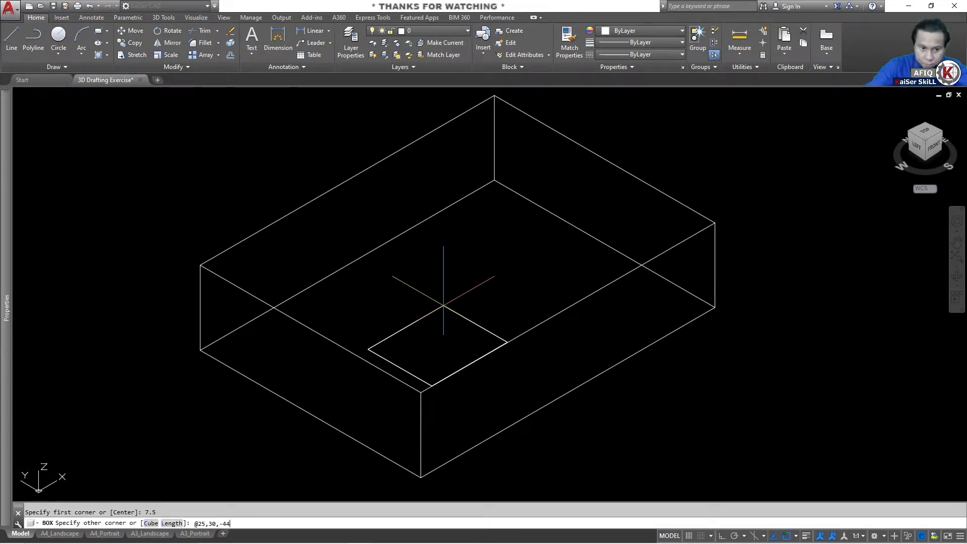
{"action": "key", "text": "Return"}
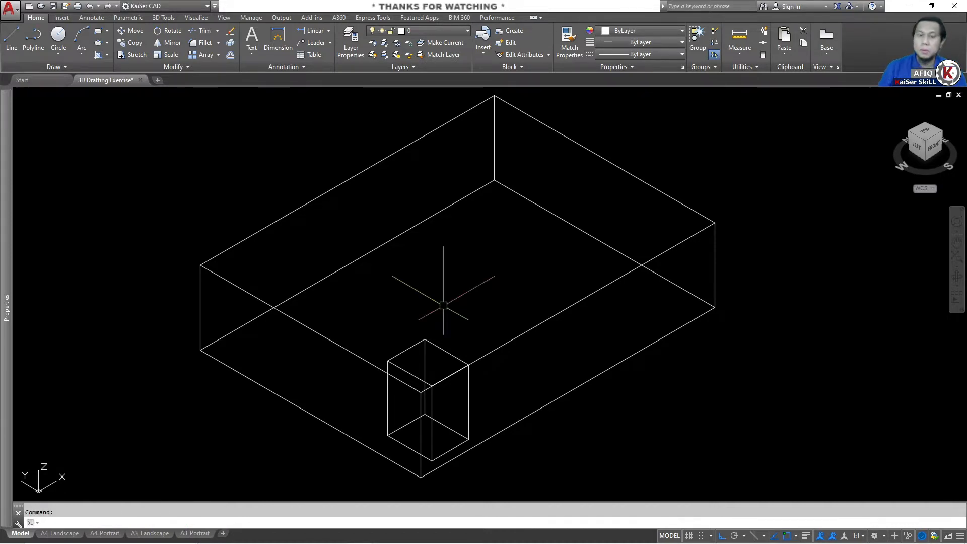
- Move the small pocket box 6 units inward from the block's front edge along the positive Y direction
{"action": "scroll", "coordinate": [396, 391], "scroll_direction": "up", "scroll_amount": 4}
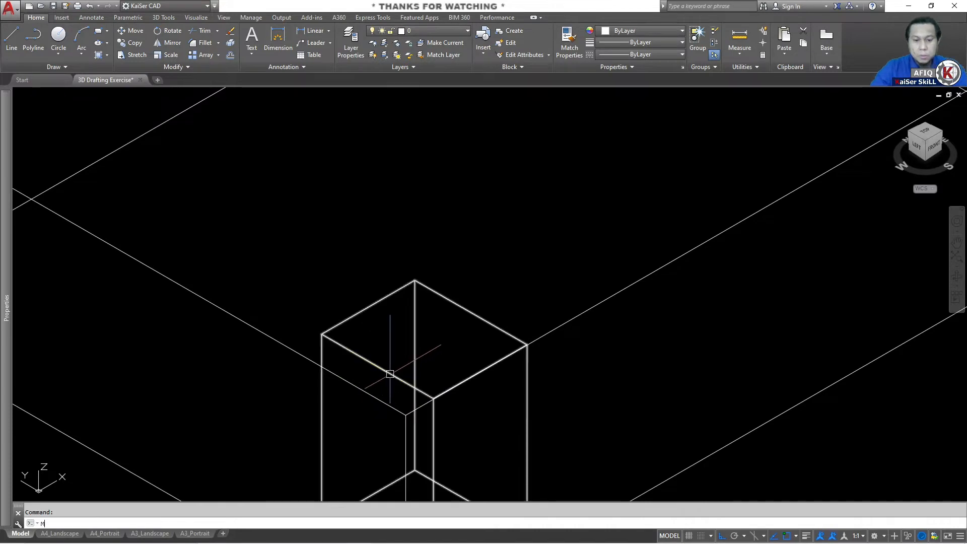
{"action": "type", "text": "m"}
{"action": "key", "text": "Return"}
{"action": "left_click", "coordinate": [390, 374]}
{"action": "key", "text": "Return"}
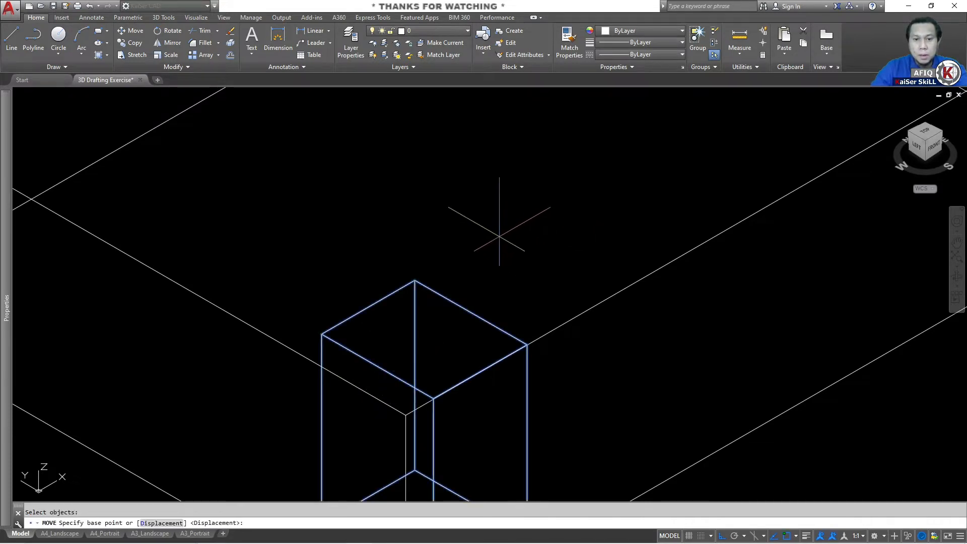
{"action": "left_click", "coordinate": [518, 257]}
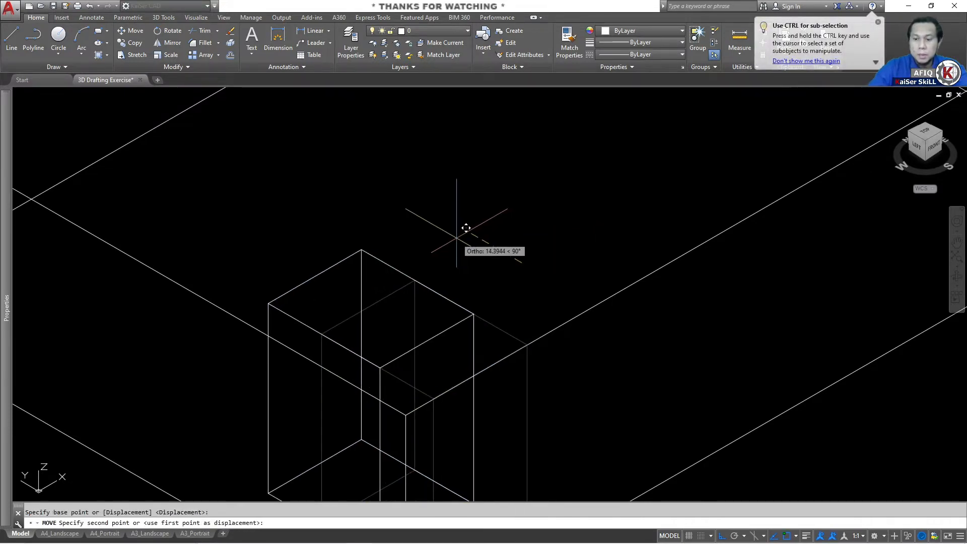
{"action": "type", "text": "6"}
{"action": "key", "text": "Return"}
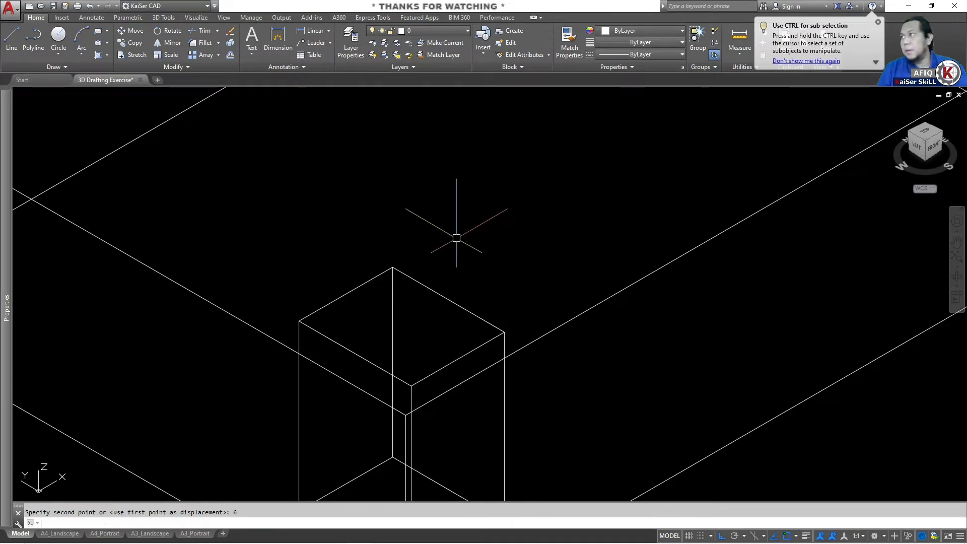
{"action": "key", "text": "Escape"}
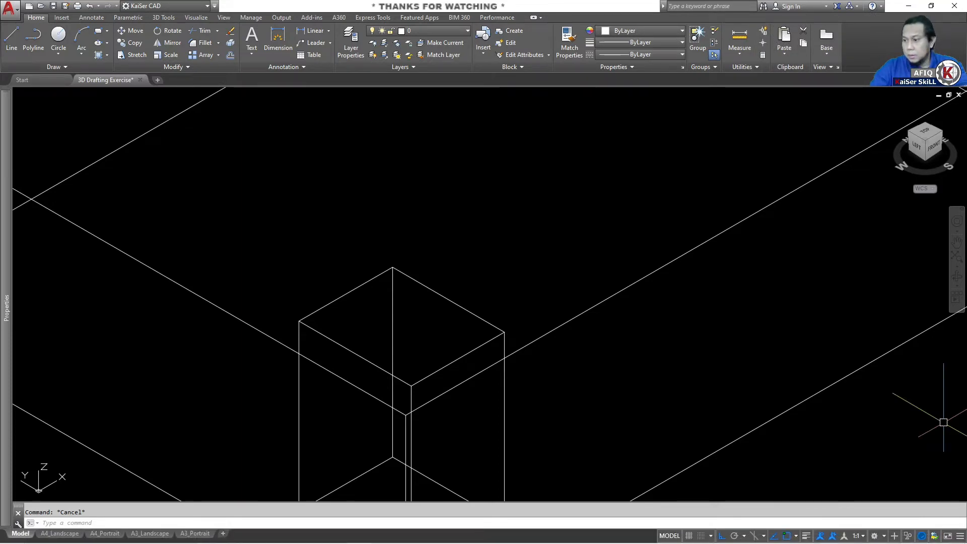
- Check the pocket layout in the PDF drawing and start a rectangular array of the small pocket box in AutoCAD
{"action": "key", "text": "alt+Tab"}
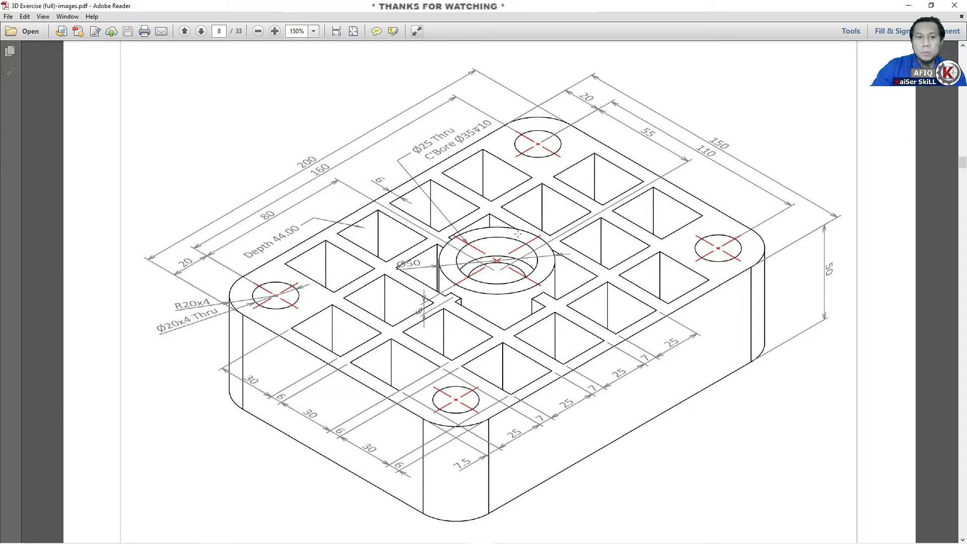
{"action": "left_click", "coordinate": [912, 6]}
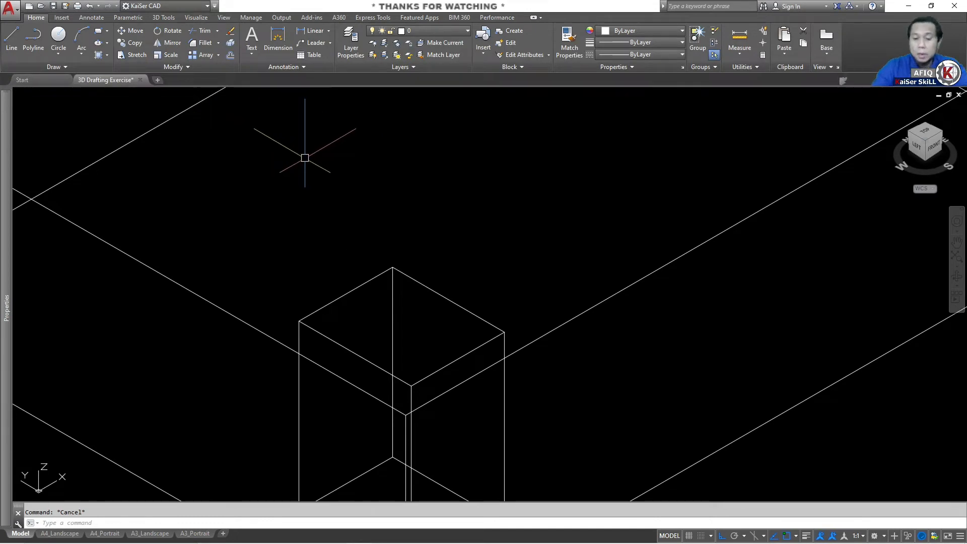
{"action": "type", "text": "ar"}
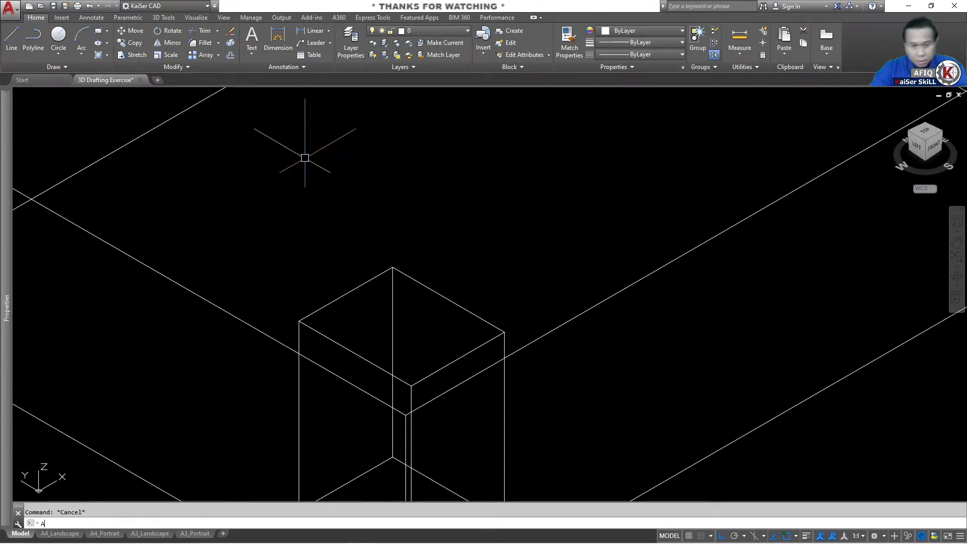
{"action": "key", "text": "Return"}
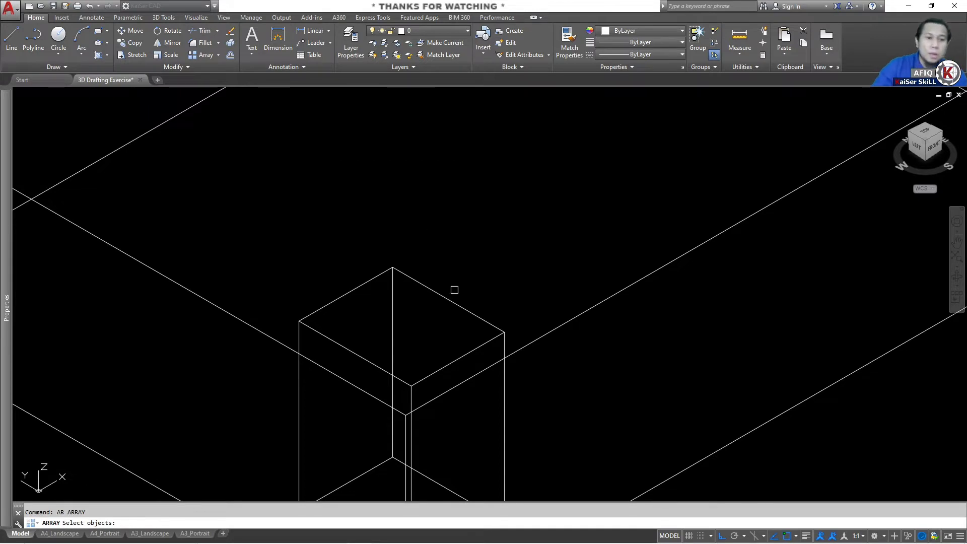
{"action": "left_click", "coordinate": [446, 293]}
{"action": "key", "text": "Return"}
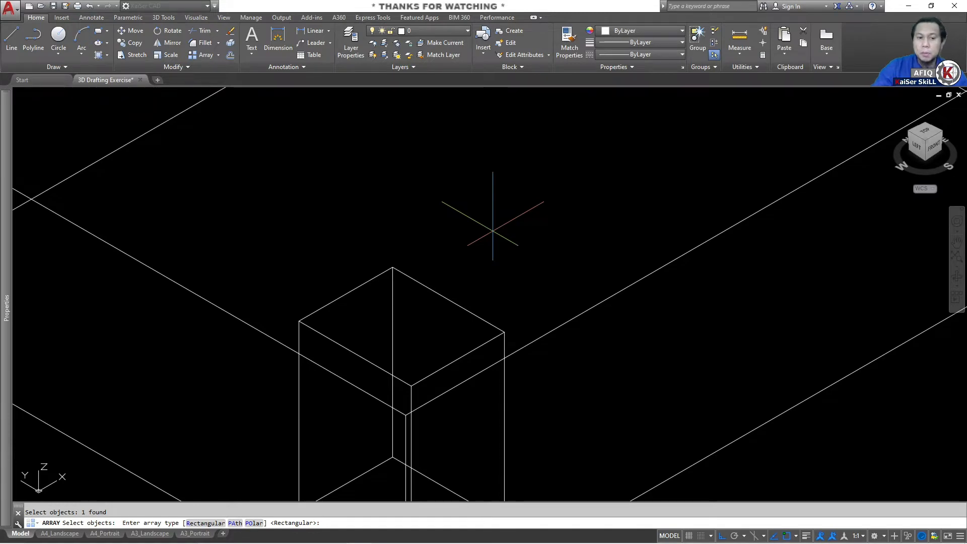
{"action": "type", "text": "r"}
{"action": "key", "text": "Return"}
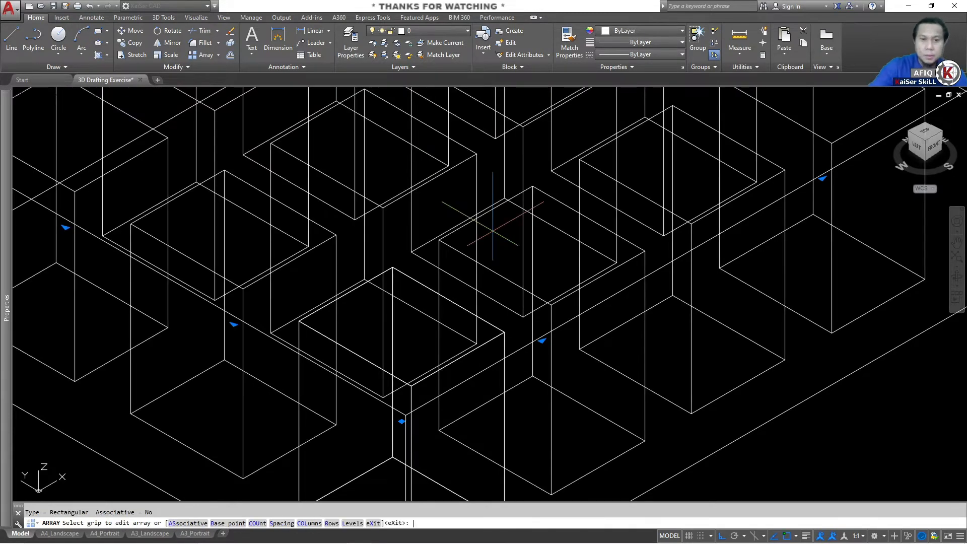
{"action": "scroll", "coordinate": [493, 267], "scroll_direction": "down", "scroll_amount": 4}
{"action": "middle_click_drag", "start_coordinate": [384, 174], "coordinate": [402, 226]}
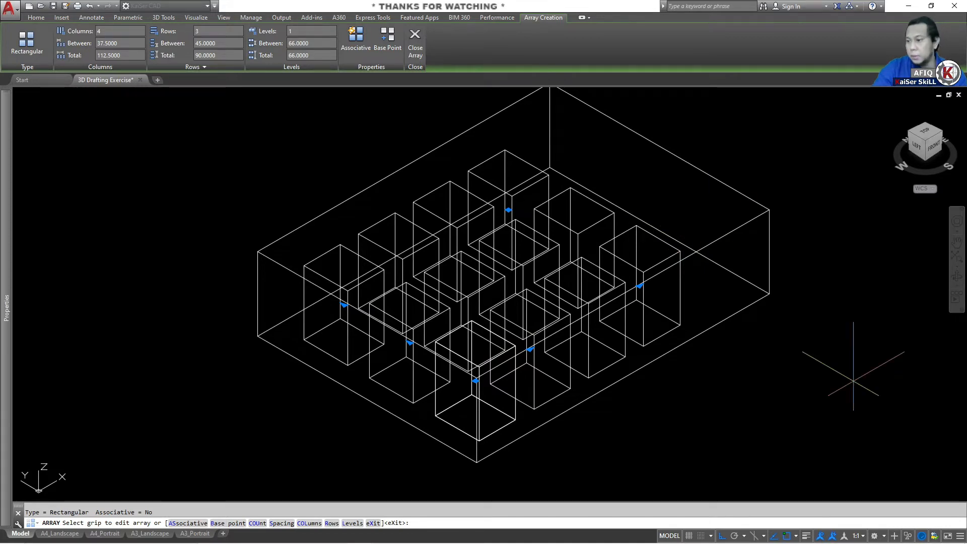
- Check the pocket layout in the PDF drawing, then set the array to 6 columns with a column spacing of 25+7
{"action": "key", "text": "alt+Tab"}
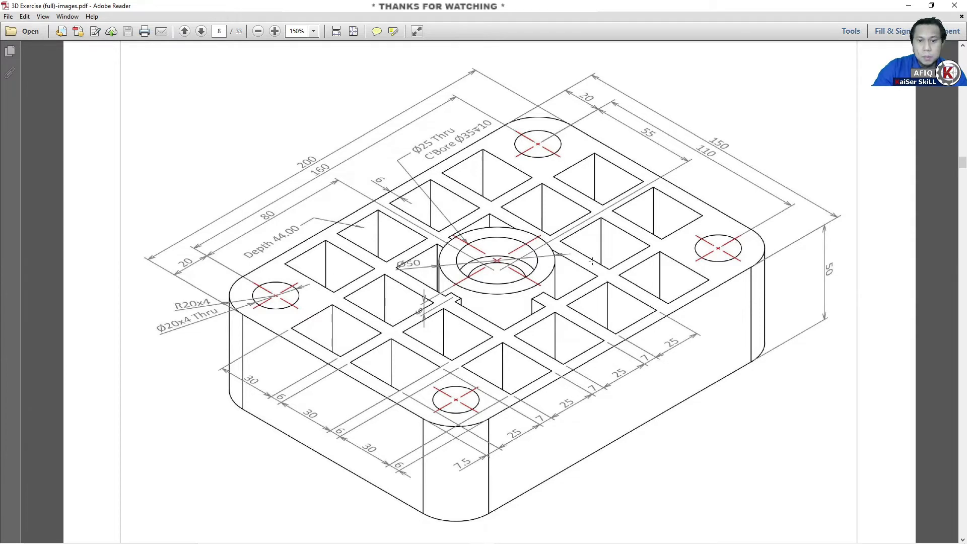
{"action": "key", "text": "alt+Tab"}
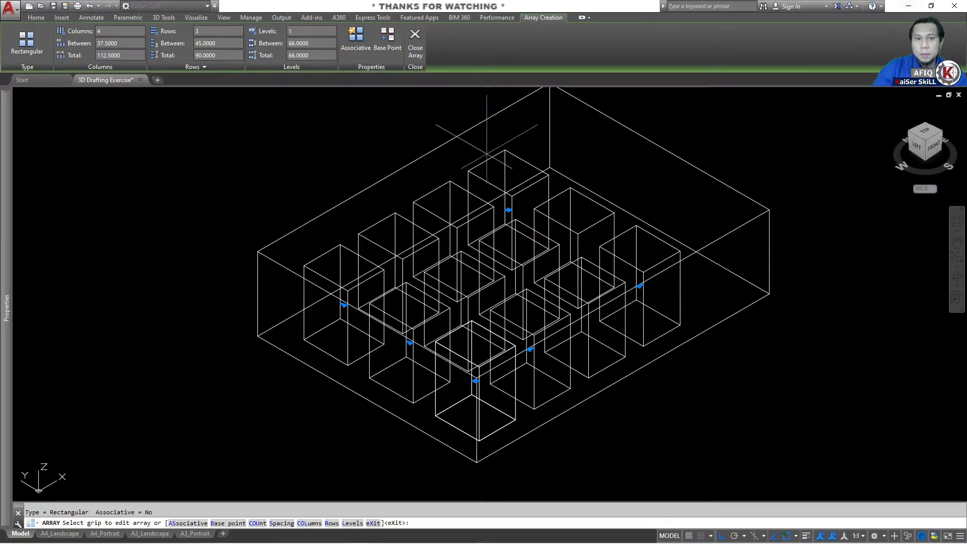
{"action": "left_click", "coordinate": [111, 32]}
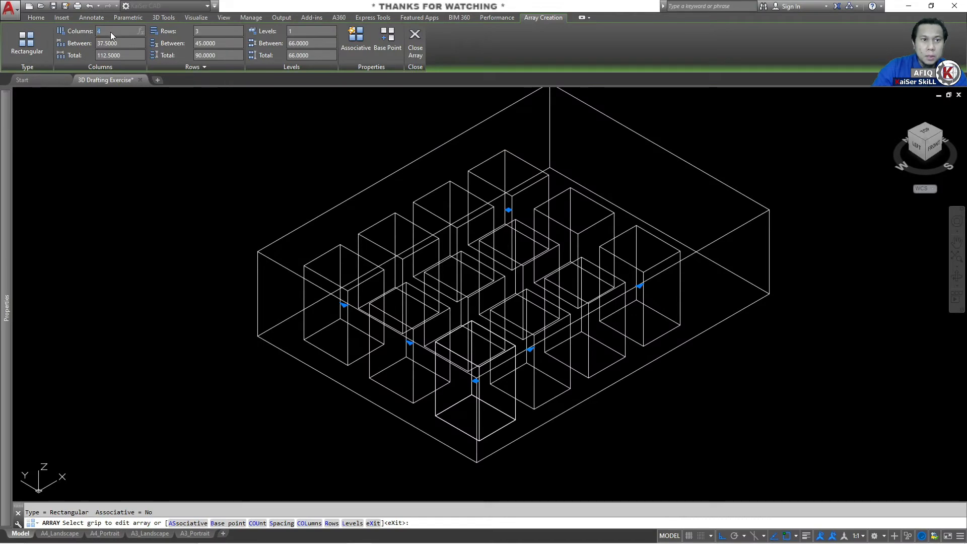
{"action": "type", "text": "6"}
{"action": "left_click", "coordinate": [123, 42]}
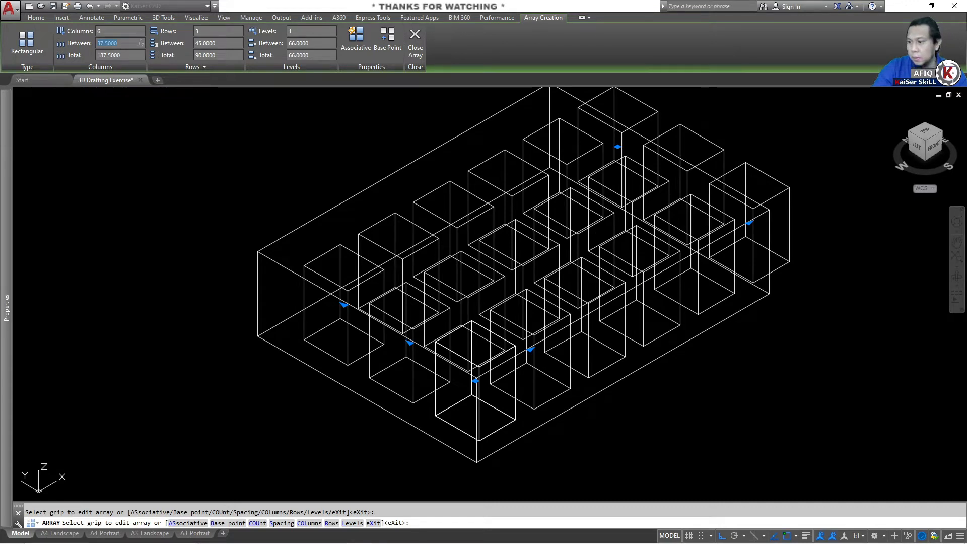
{"action": "key", "text": "alt+Tab"}
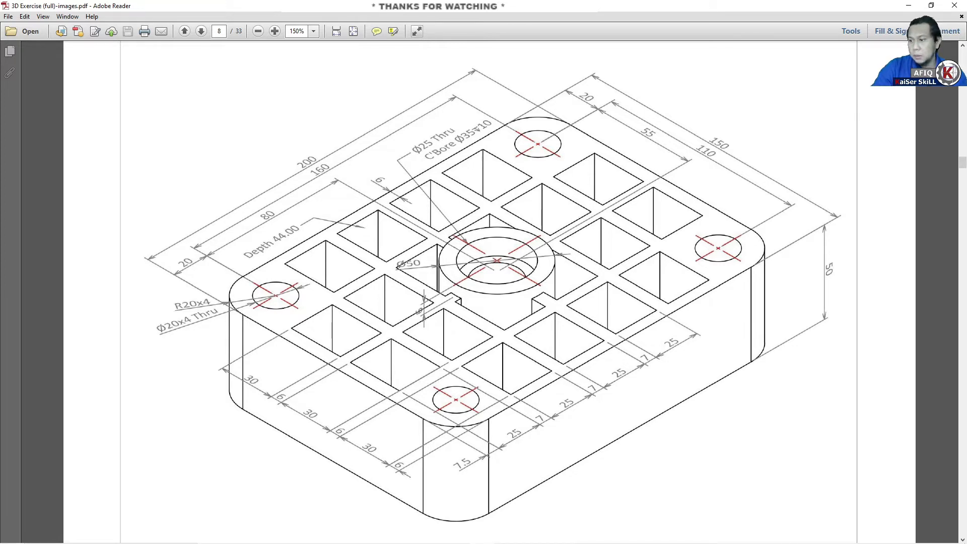
{"action": "key", "text": "alt+Tab"}
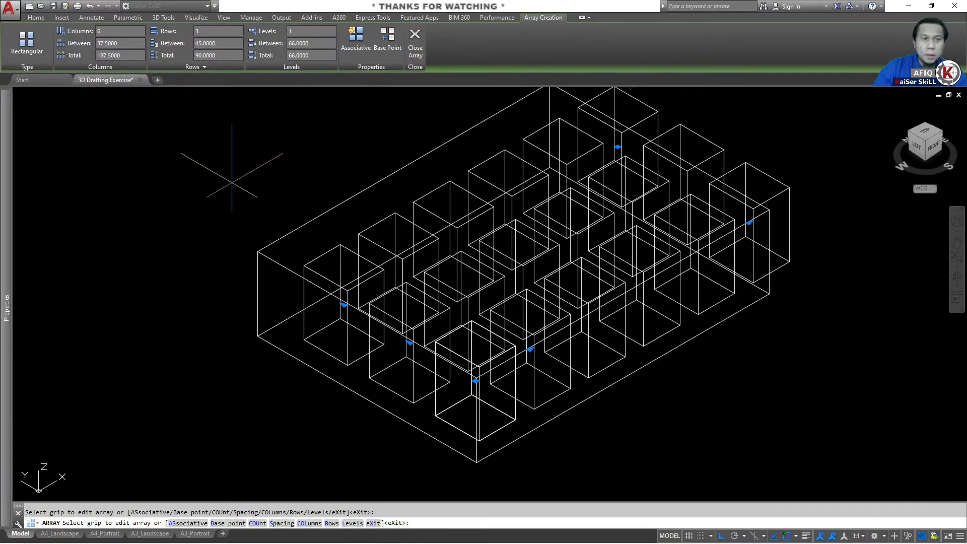
{"action": "left_click", "coordinate": [125, 43]}
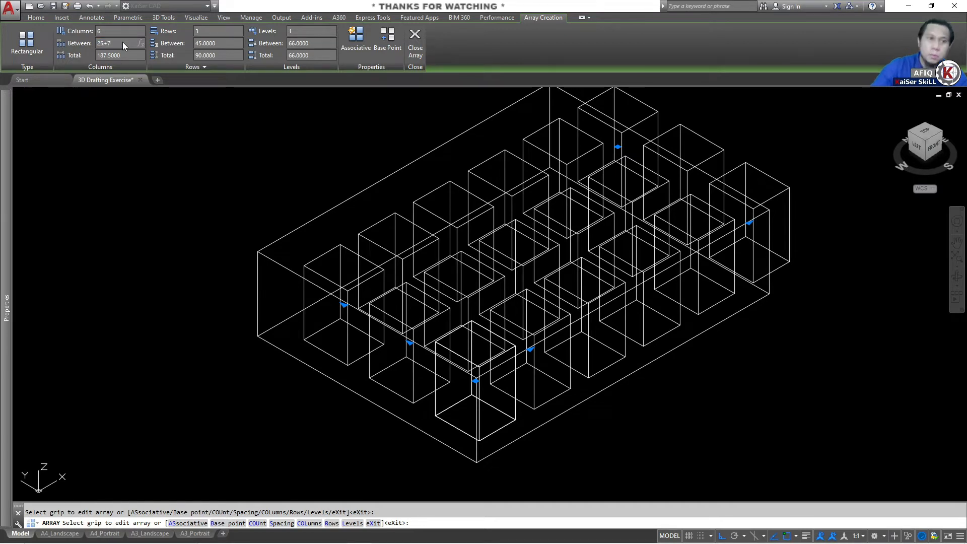
{"action": "key", "text": "Return"}
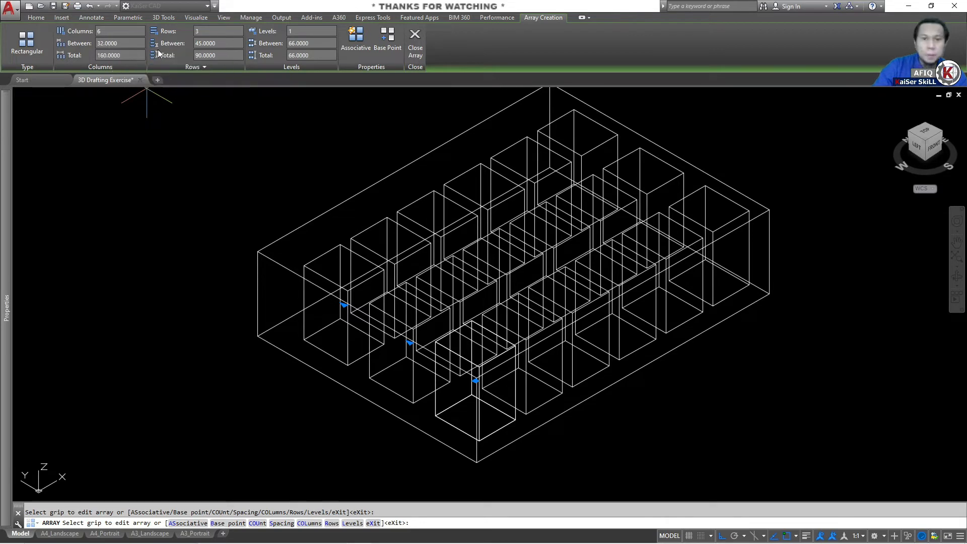
- Set the array to 4 rows with a row spacing of 36, consulting the PDF drawing for the pocket spacing
{"action": "left_click", "coordinate": [222, 31]}
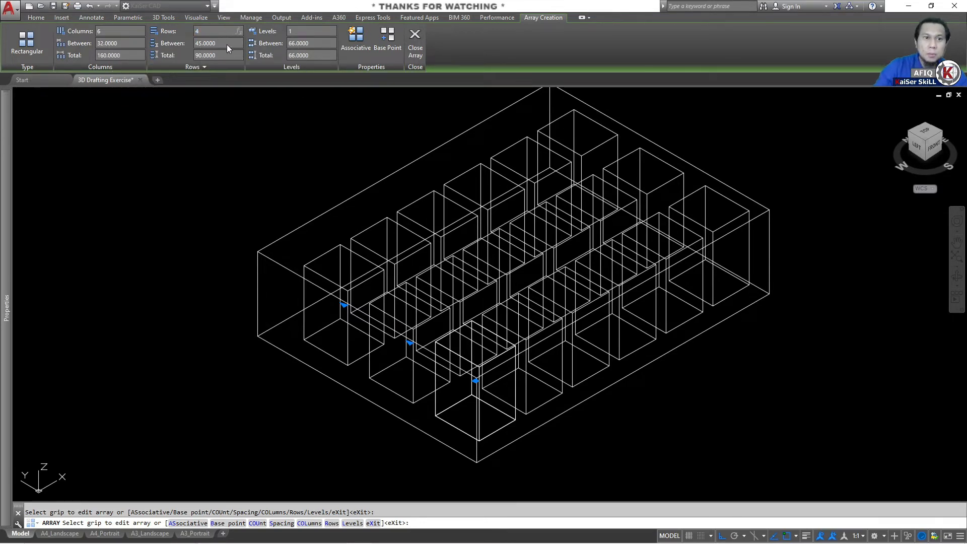
{"action": "key", "text": "Return"}
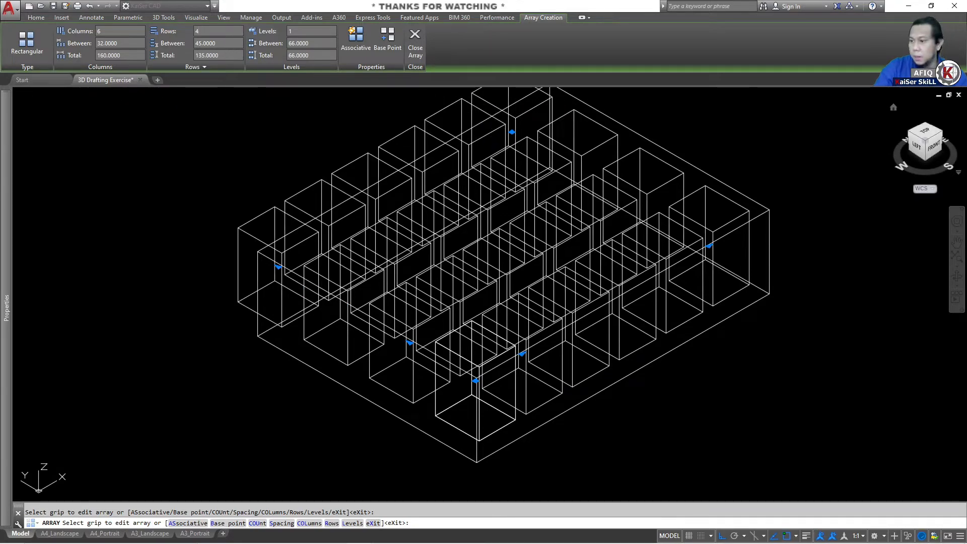
{"action": "key", "text": "alt+Tab"}
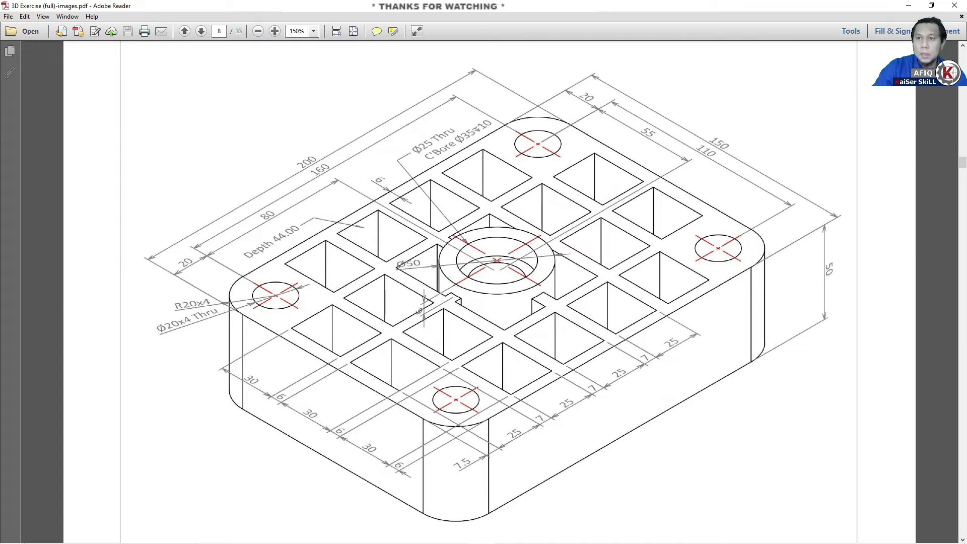
{"action": "left_click", "coordinate": [910, 6]}
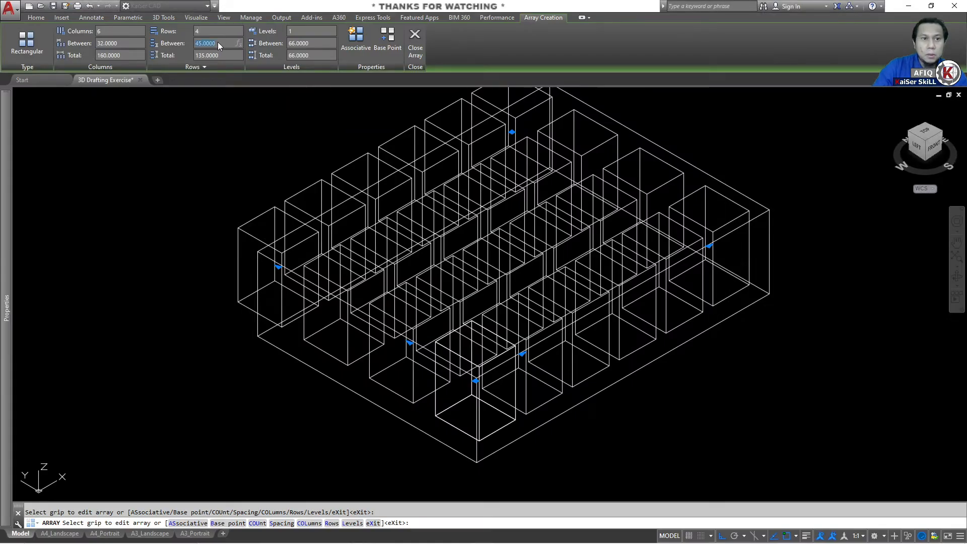
{"action": "type", "text": "3"}
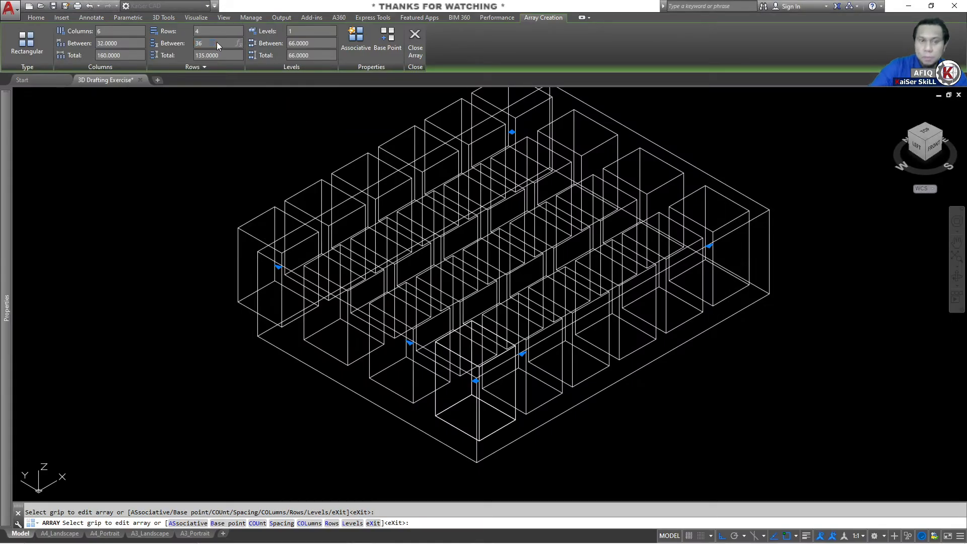
{"action": "type", "text": "6"}
{"action": "key", "text": "Return"}
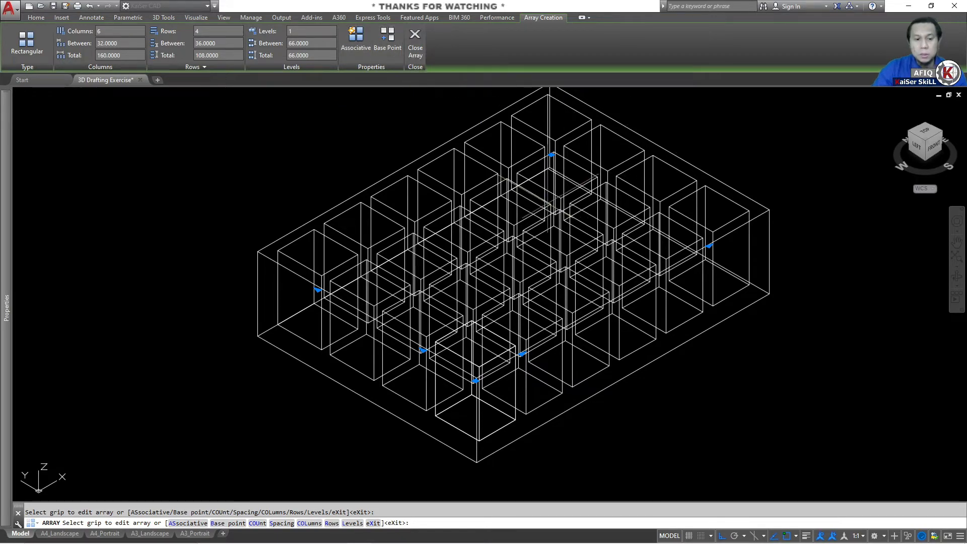
- Redefine the array's base point at the first pocket box's top corner nearest the block's front corner and finish the array
{"action": "middle_click_drag", "start_coordinate": [549, 252], "coordinate": [587, 226], "text": "shift"}
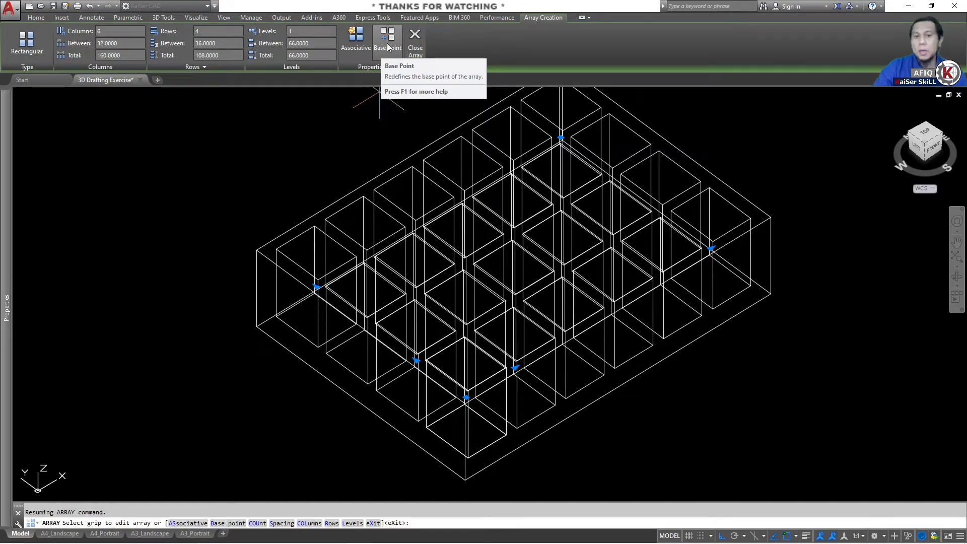
{"action": "middle_click_drag", "start_coordinate": [625, 225], "coordinate": [486, 121], "text": "shift"}
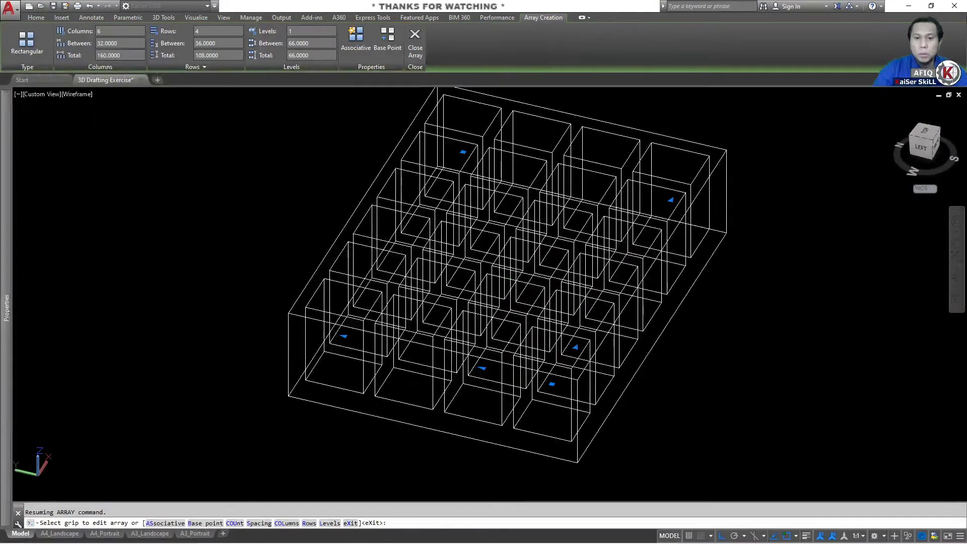
{"action": "left_click", "coordinate": [388, 40]}
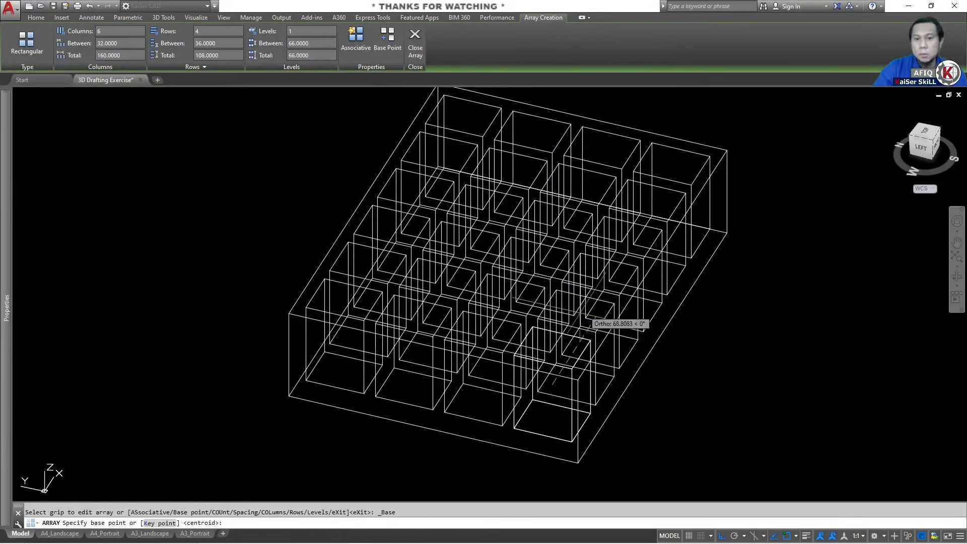
{"action": "scroll", "coordinate": [587, 308], "scroll_direction": "up", "scroll_amount": 5}
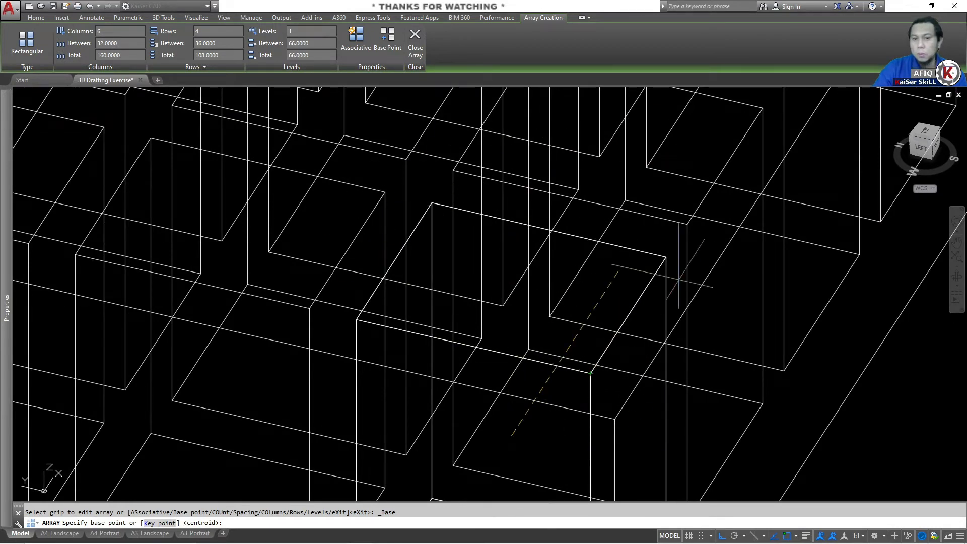
{"action": "left_click", "coordinate": [591, 373]}
{"action": "scroll", "coordinate": [469, 287], "scroll_direction": "down", "scroll_amount": 3}
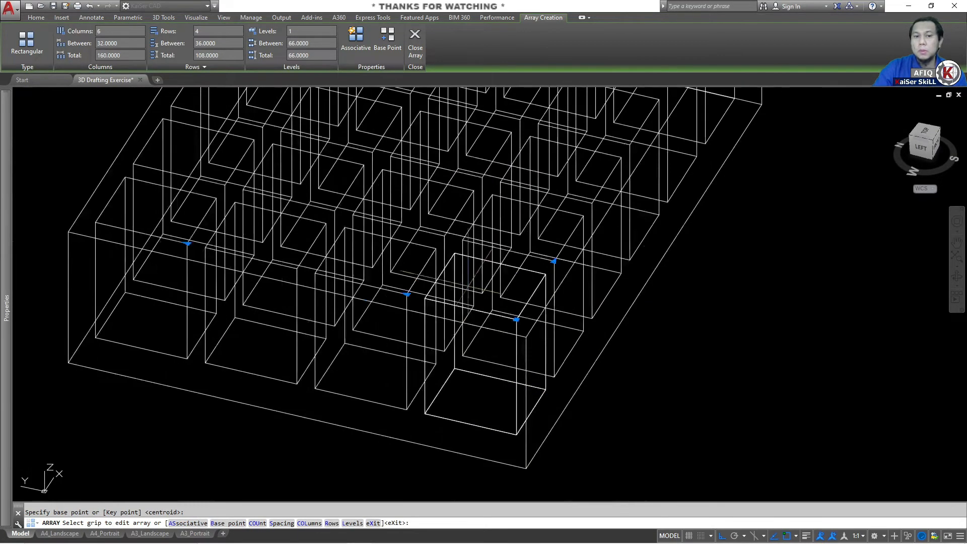
{"action": "scroll", "coordinate": [469, 282], "scroll_direction": "down", "scroll_amount": 2}
{"action": "scroll", "coordinate": [463, 290], "scroll_direction": "up", "scroll_amount": 6}
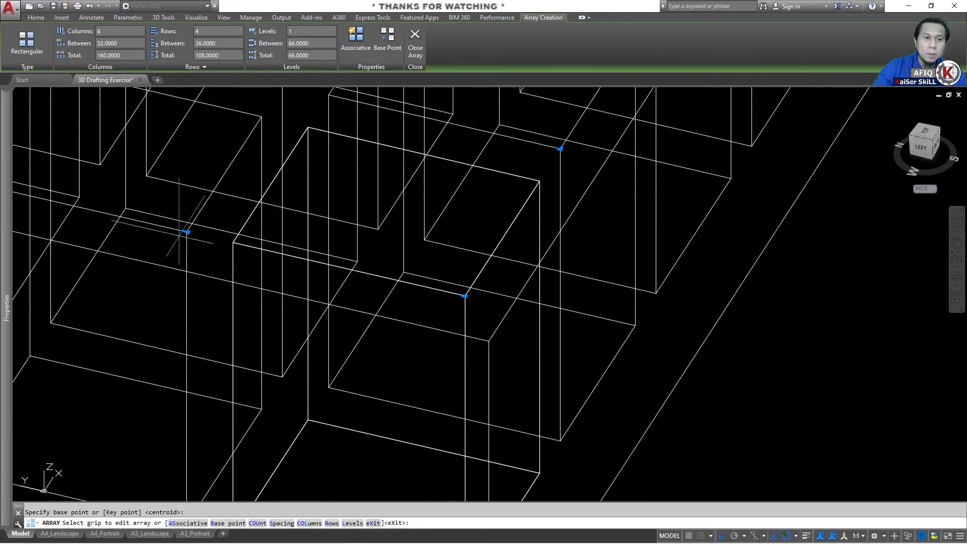
{"action": "scroll", "coordinate": [131, 216], "scroll_direction": "down", "scroll_amount": 3}
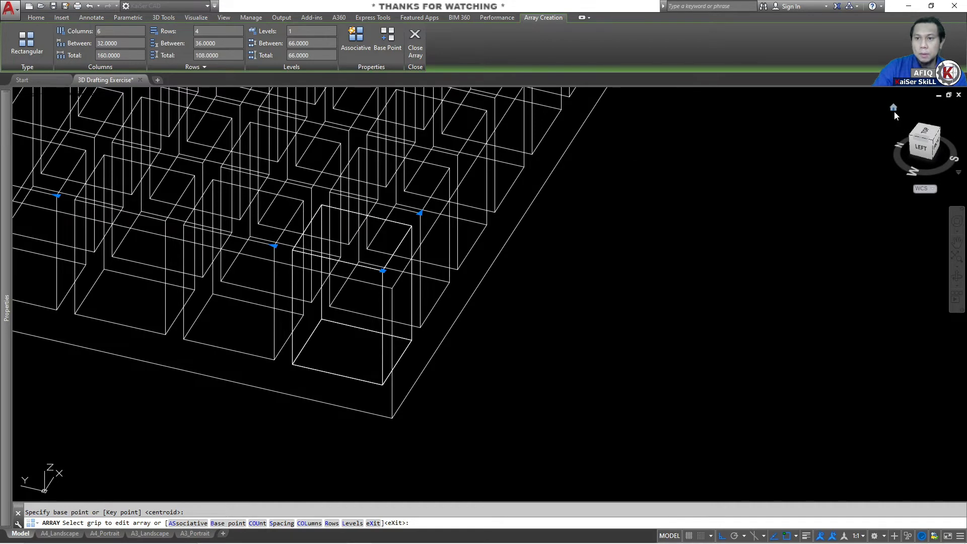
{"action": "left_click", "coordinate": [895, 110]}
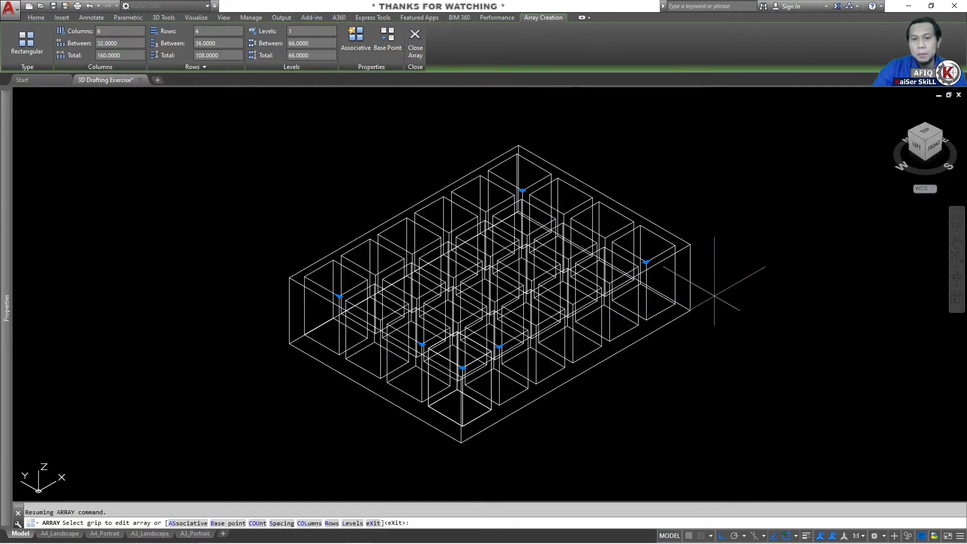
{"action": "left_click", "coordinate": [415, 45]}
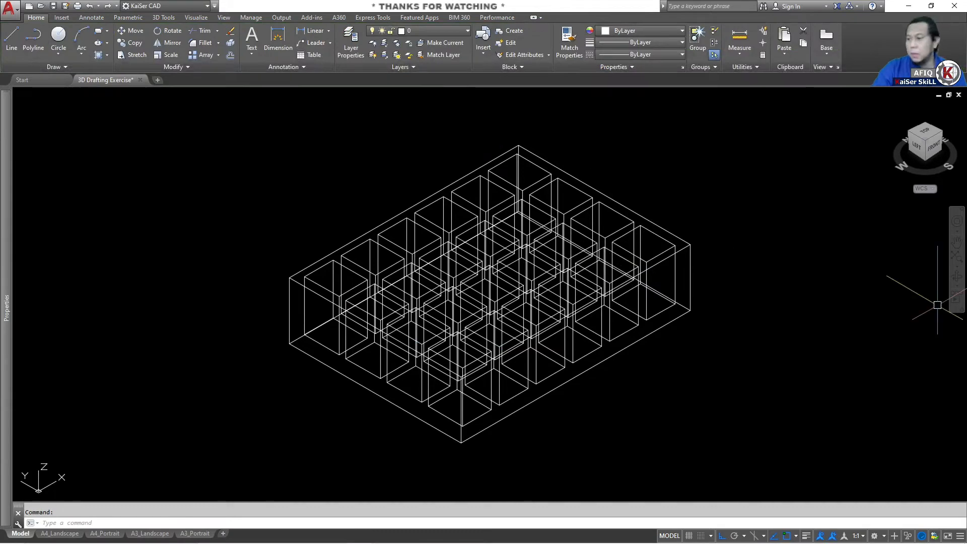
- Check the corner layout in the PDF drawing, then delete the four corner pocket boxes in AutoCAD's top view
{"action": "key", "text": "alt+Tab"}
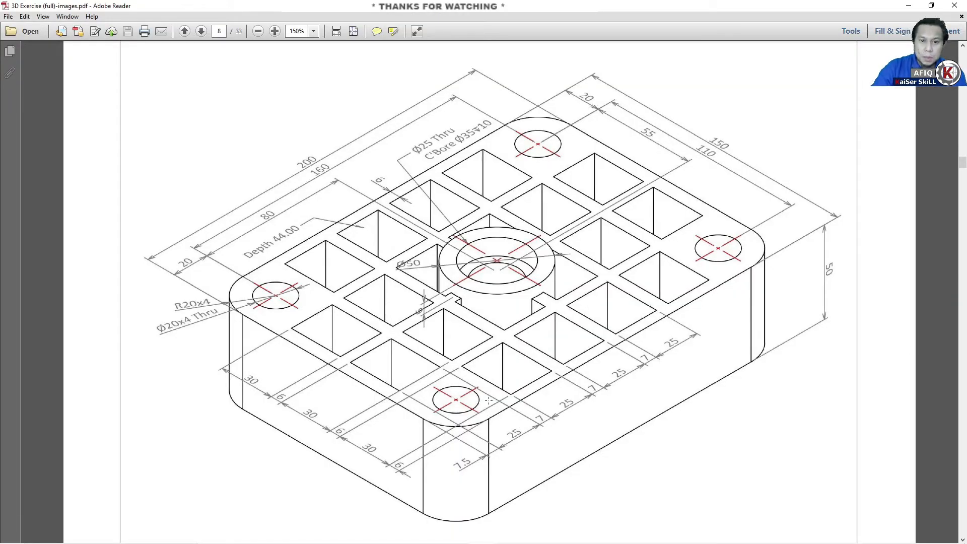
{"action": "left_click", "coordinate": [909, 6]}
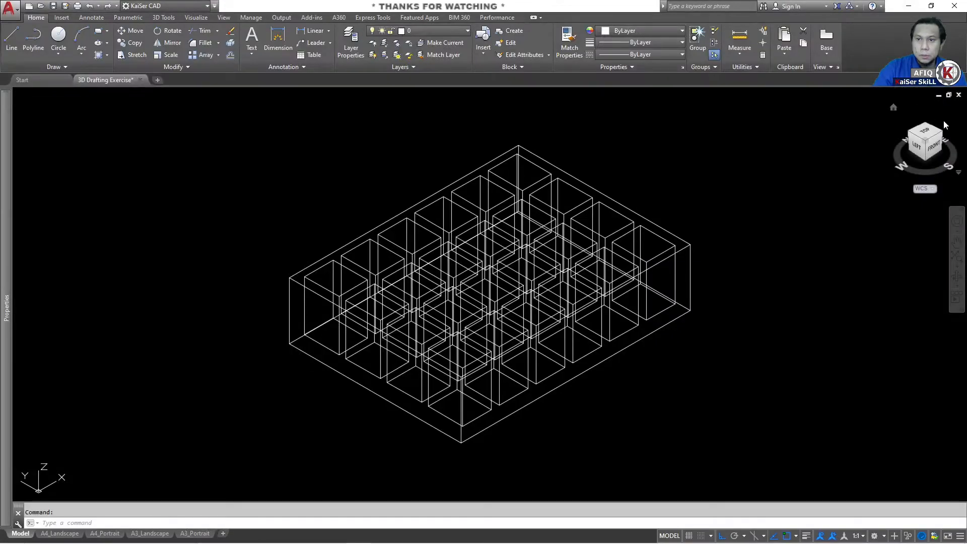
{"action": "left_click", "coordinate": [926, 131]}
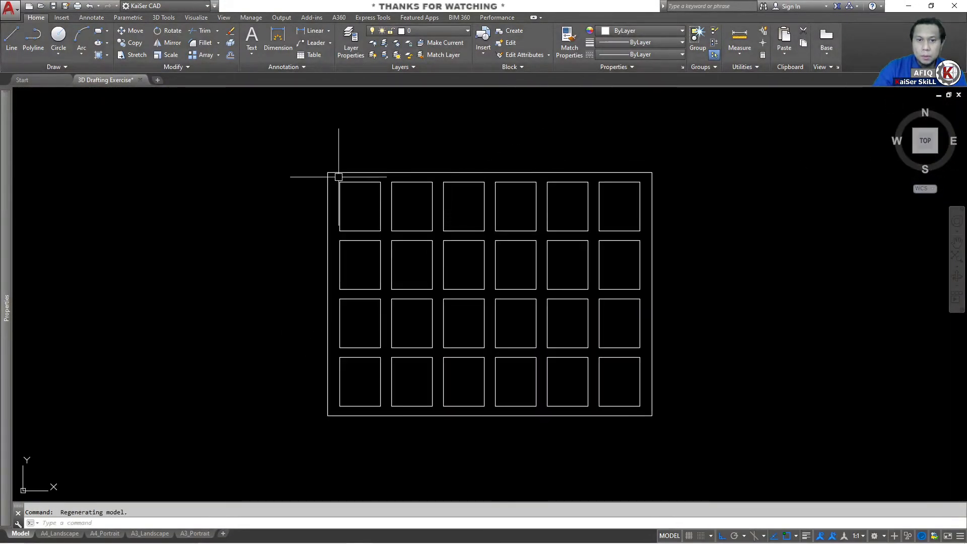
{"action": "left_click", "coordinate": [589, 160]}
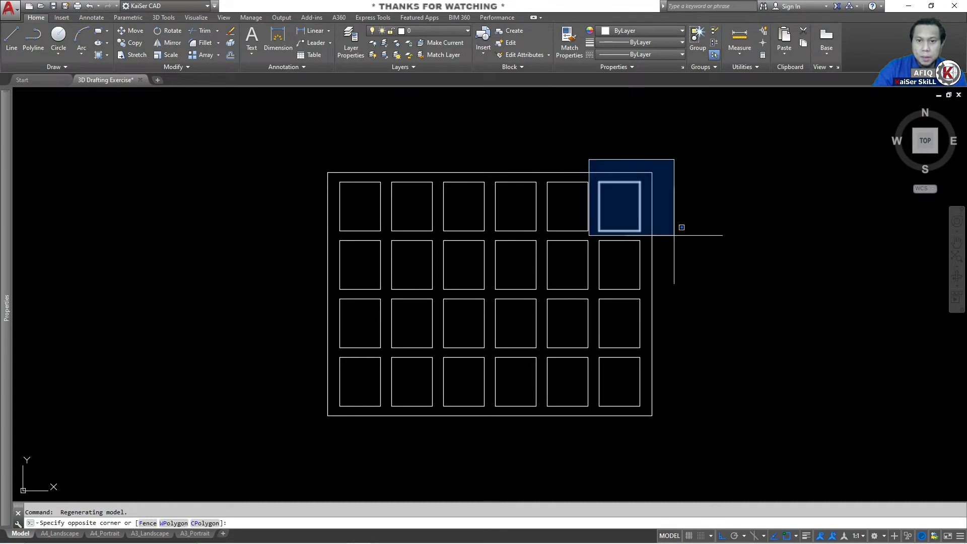
{"action": "left_click", "coordinate": [674, 235]}
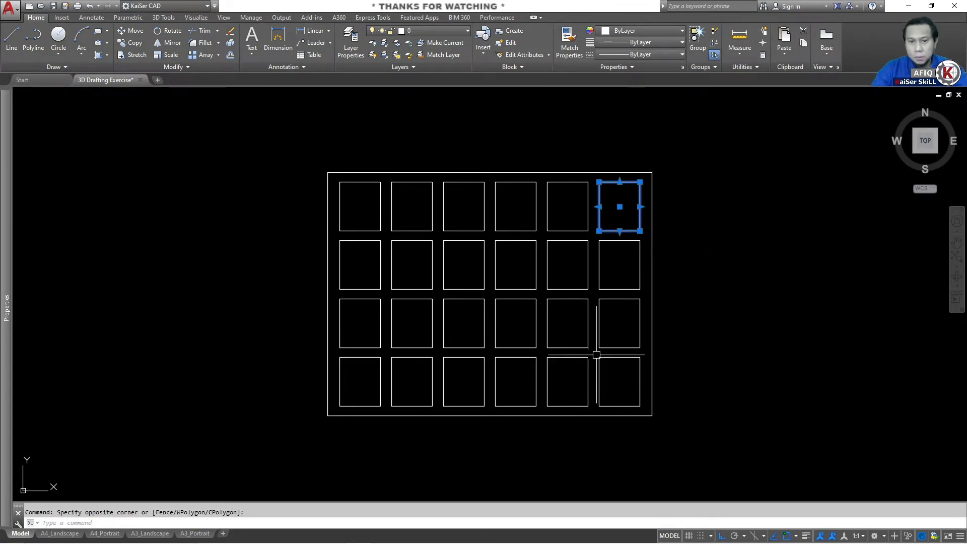
{"action": "left_click", "coordinate": [655, 410]}
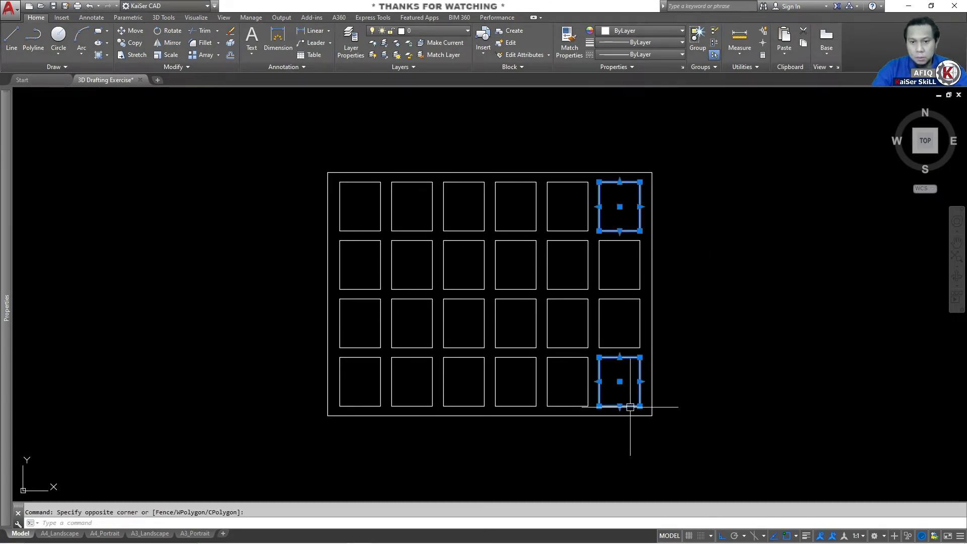
{"action": "left_click", "coordinate": [342, 405]}
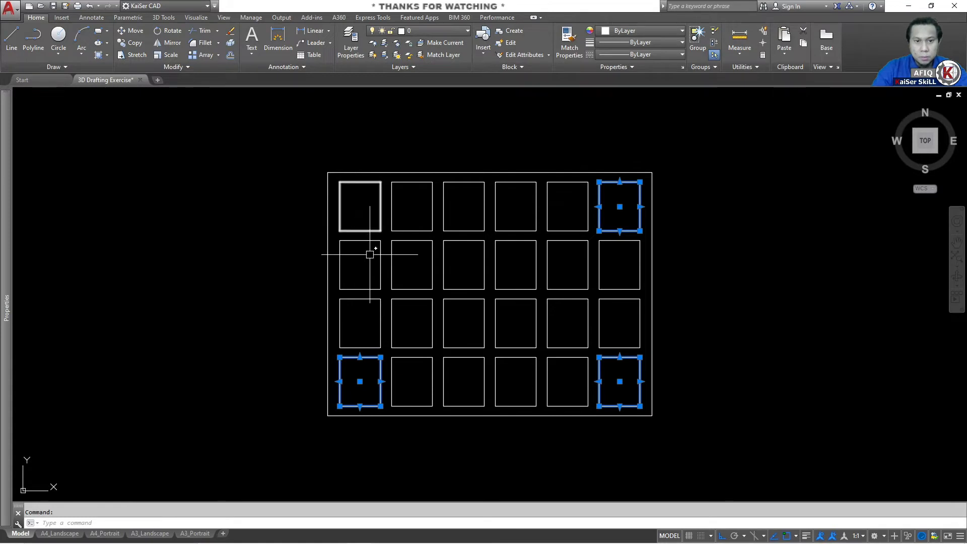
{"action": "left_click", "coordinate": [380, 231]}
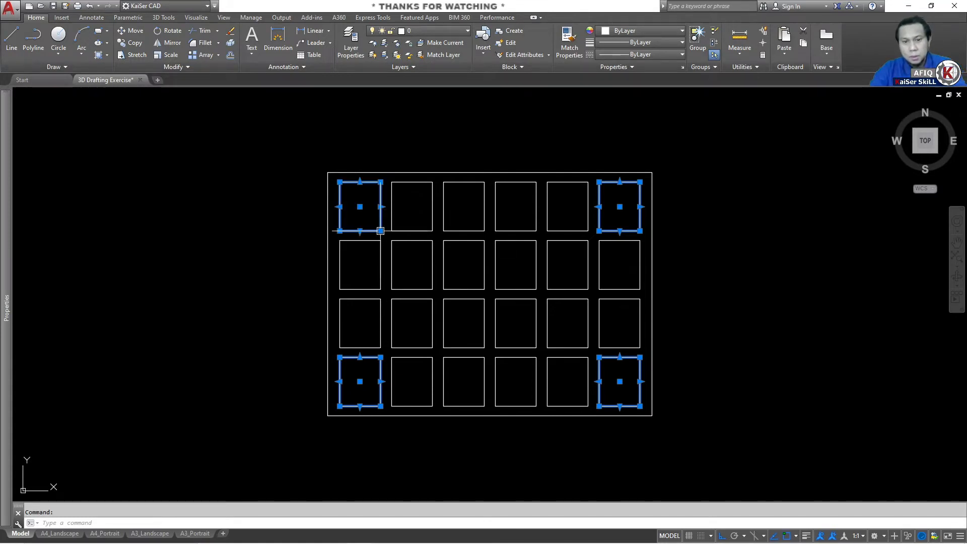
{"action": "key", "text": "Delete"}
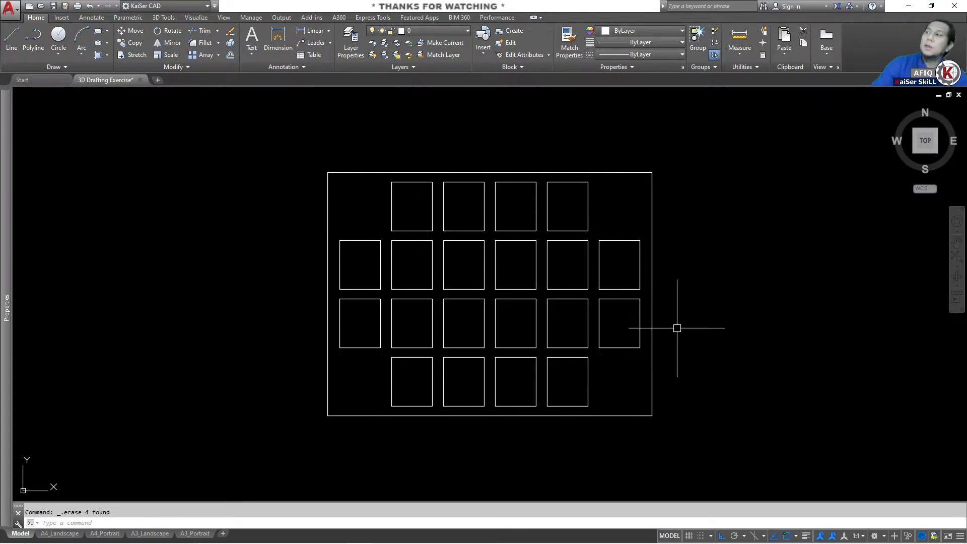
- Return the model to the isometric home view and apply the Realistic visual style
{"action": "left_click", "coordinate": [896, 107]}
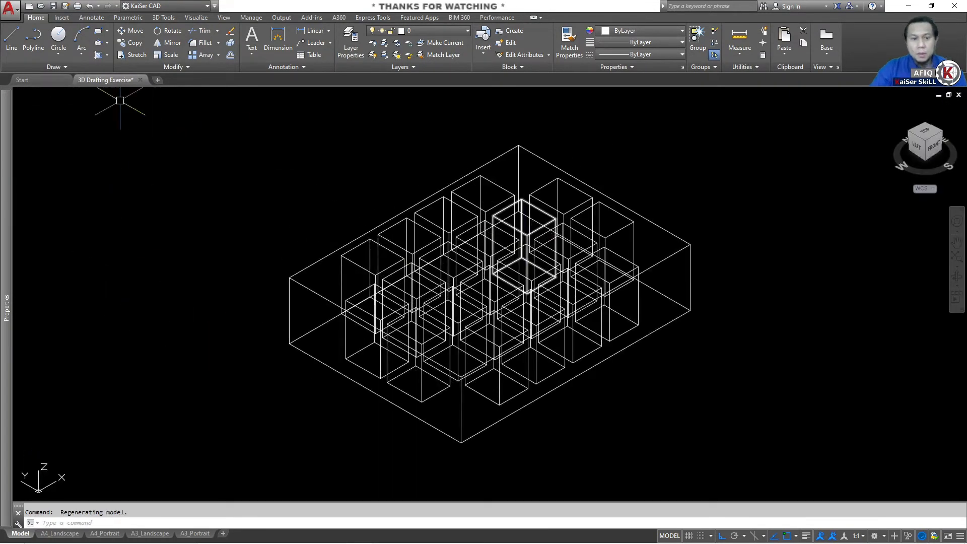
{"action": "left_click", "coordinate": [92, 92]}
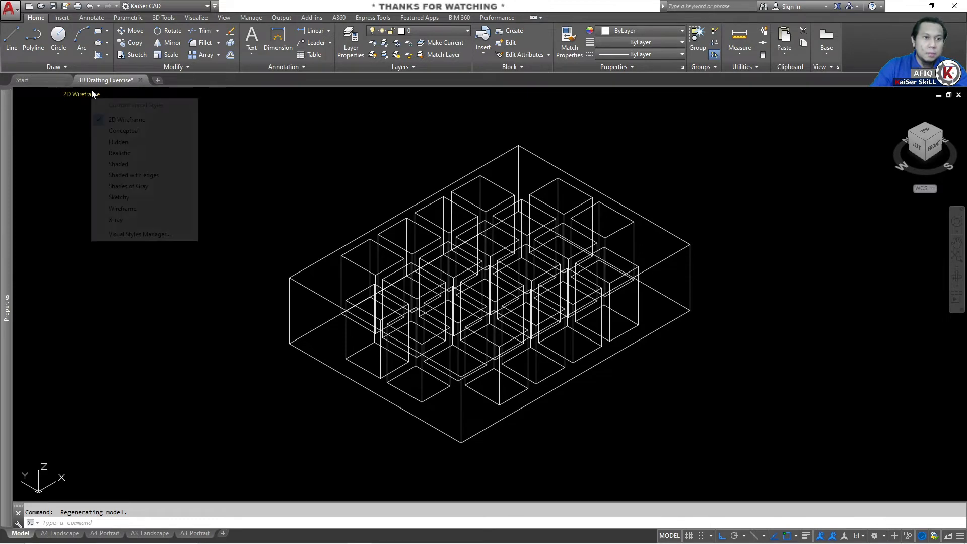
{"action": "left_click", "coordinate": [146, 152]}
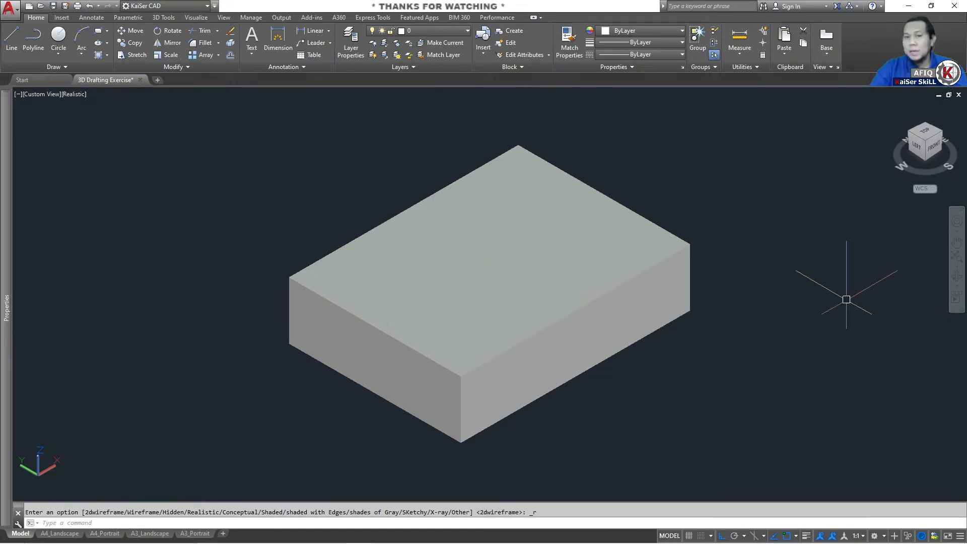
- Subtract all the pocket boxes from the rectangular block to cut the pocket grid
{"action": "type", "text": "su"}
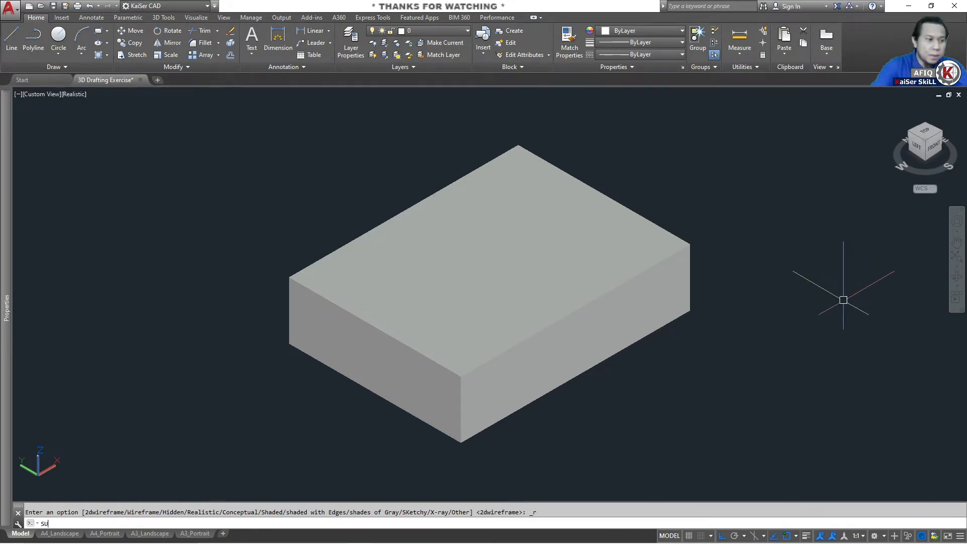
{"action": "key", "text": "Return"}
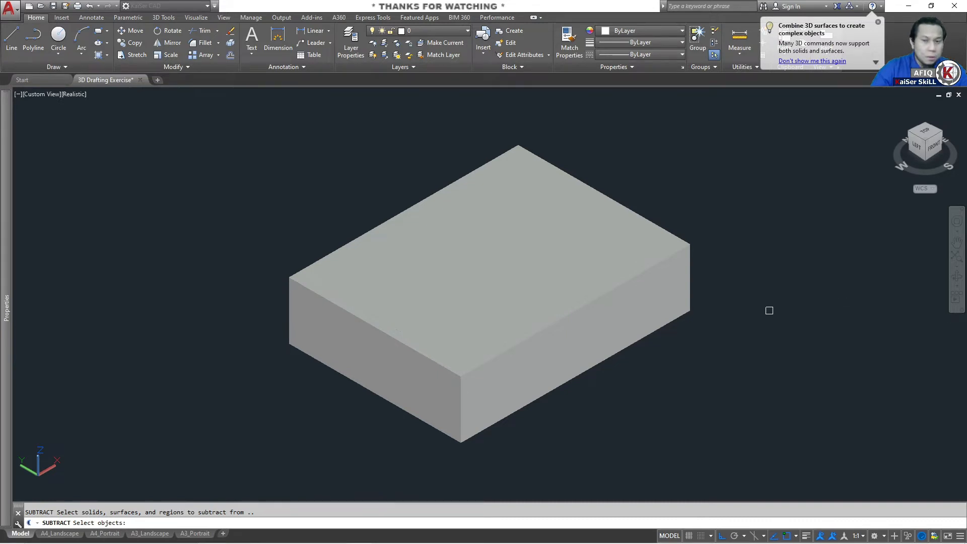
{"action": "left_click", "coordinate": [692, 312]}
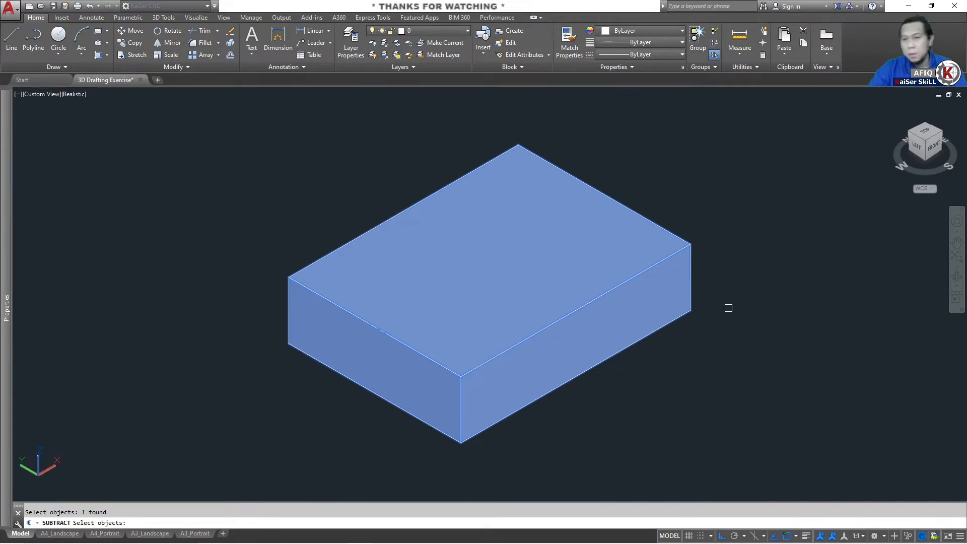
{"action": "key", "text": "Return"}
{"action": "scroll", "coordinate": [741, 305], "scroll_direction": "down", "scroll_amount": 4}
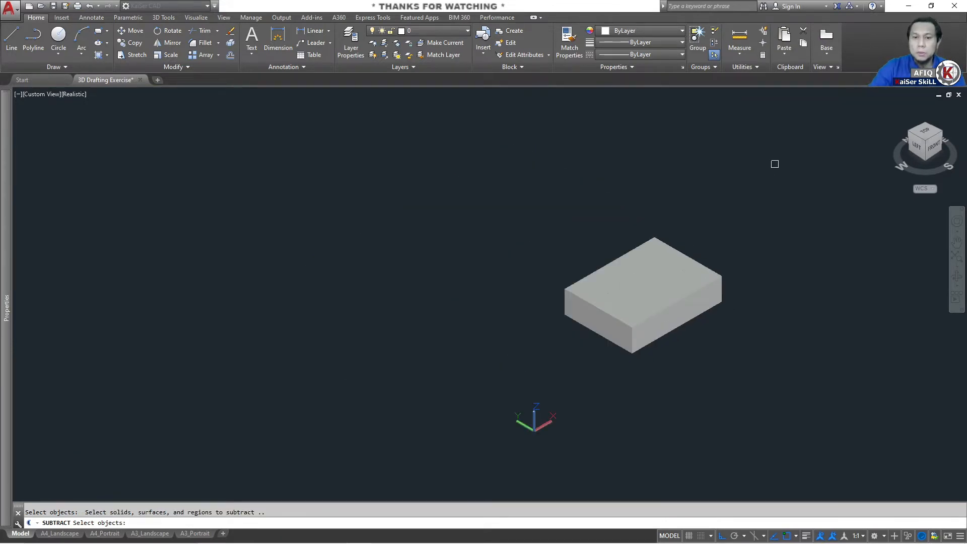
{"action": "left_click", "coordinate": [789, 160]}
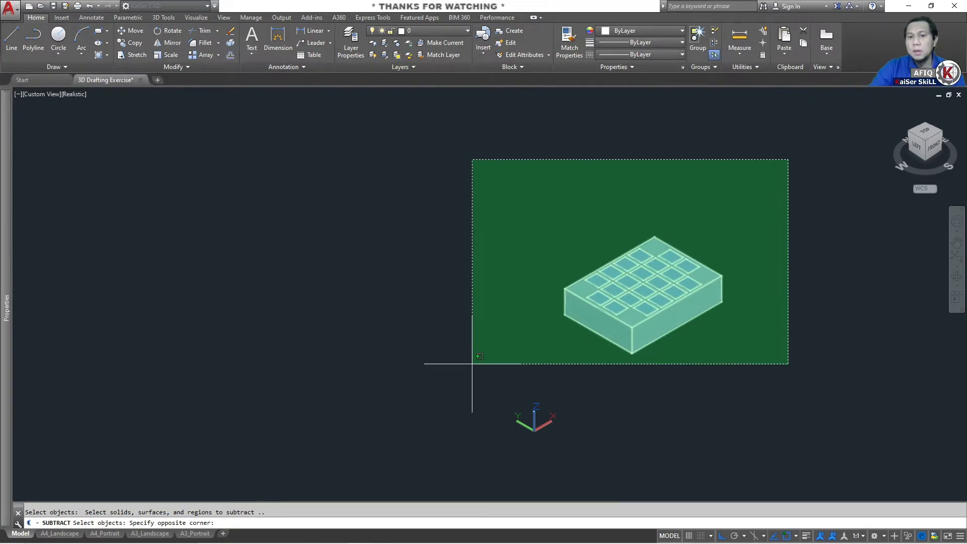
{"action": "left_click", "coordinate": [534, 381]}
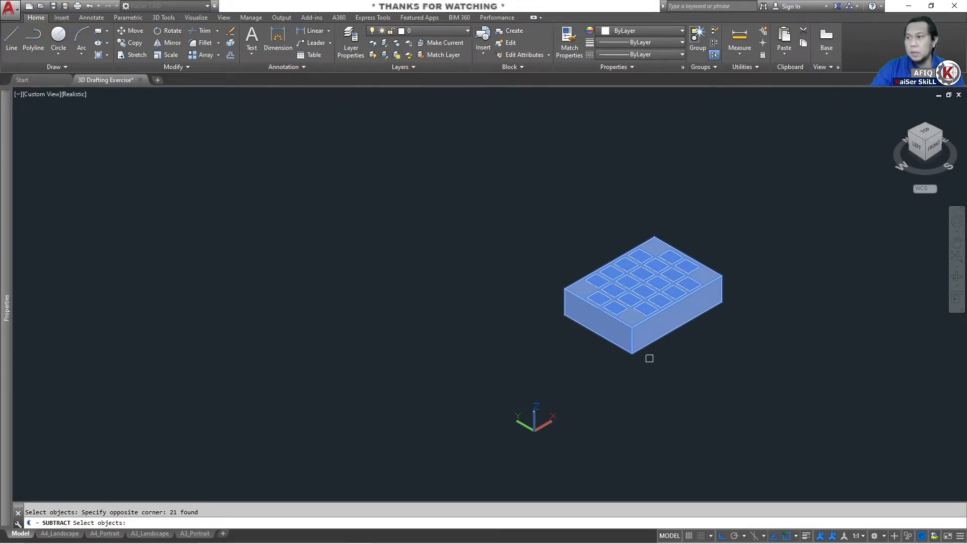
{"action": "scroll", "coordinate": [700, 324], "scroll_direction": "up", "scroll_amount": 3}
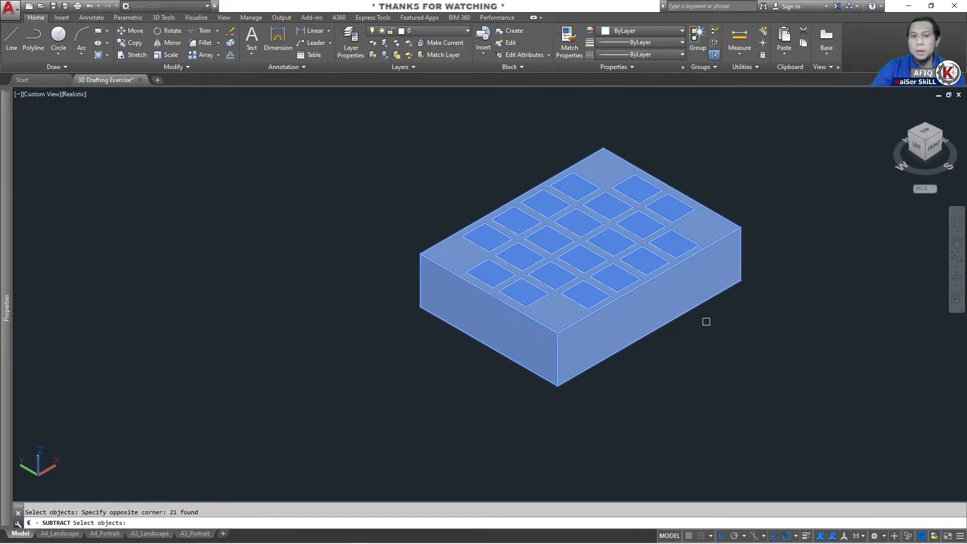
{"action": "key", "text": "Return"}
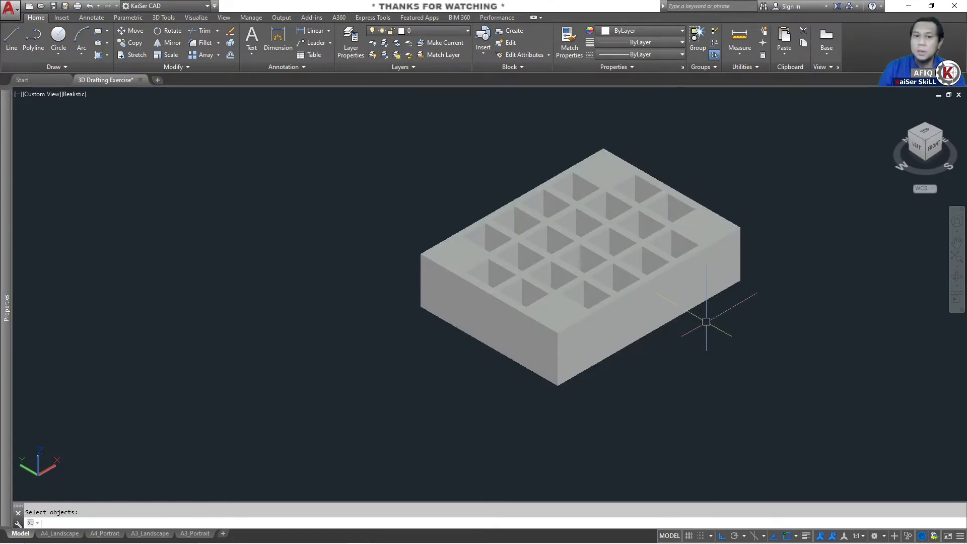
- Switch to the PDF drawing and check the central boss's diameter and its height above the block's top face
{"action": "left_click", "coordinate": [630, 184]}
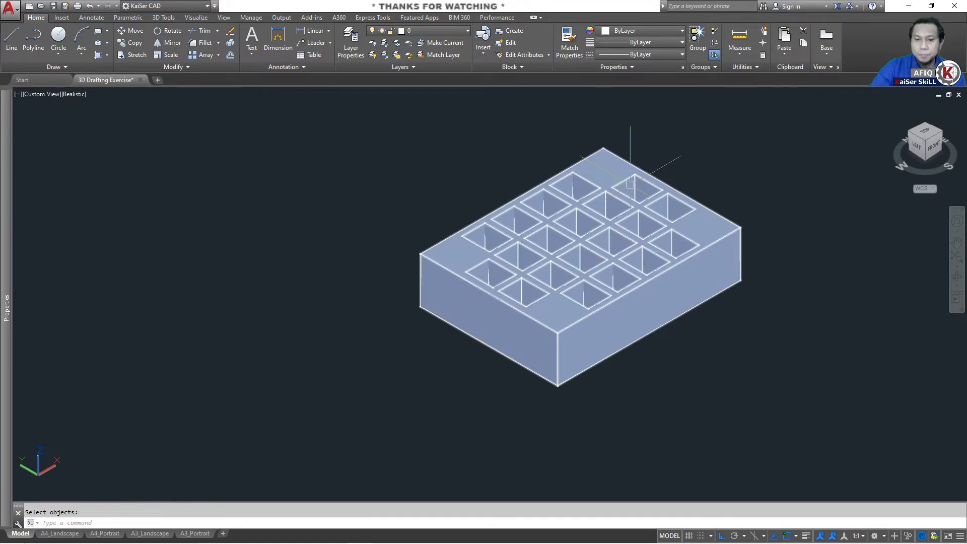
{"action": "scroll", "coordinate": [630, 185], "scroll_direction": "up", "scroll_amount": 3}
{"action": "scroll", "coordinate": [596, 245], "scroll_direction": "down", "scroll_amount": 2}
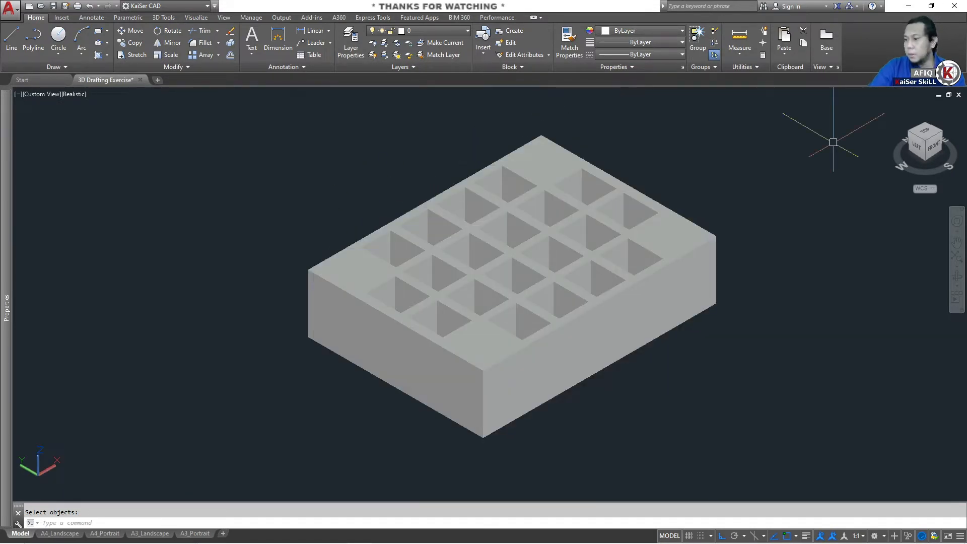
{"action": "key", "text": "alt+Tab"}
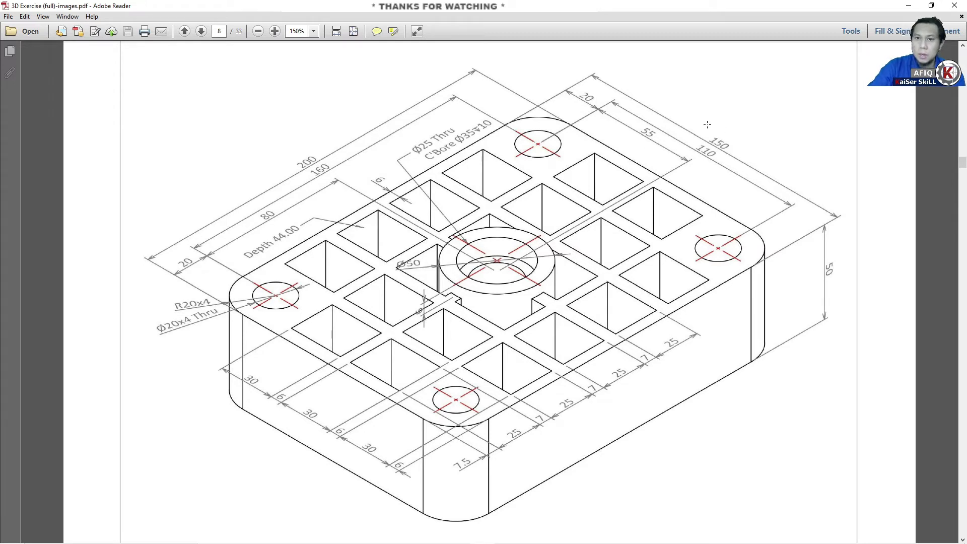
{"action": "left_click_drag", "start_coordinate": [703, 124], "coordinate": [752, 151]}
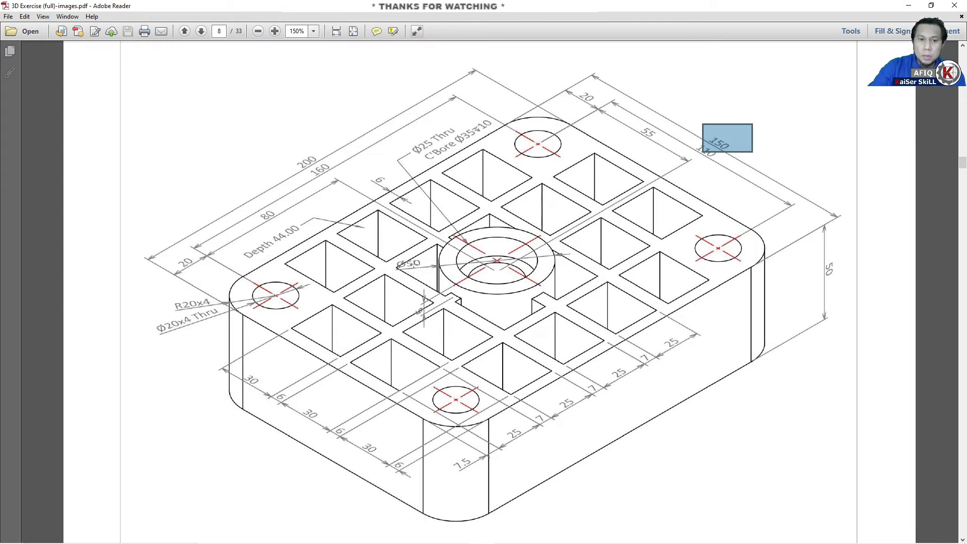
{"action": "scroll", "coordinate": [408, 264], "scroll_direction": "up", "scroll_amount": 3, "text": "ctrl"}
{"action": "scroll", "coordinate": [409, 260], "scroll_direction": "up", "scroll_amount": 4, "text": "ctrl"}
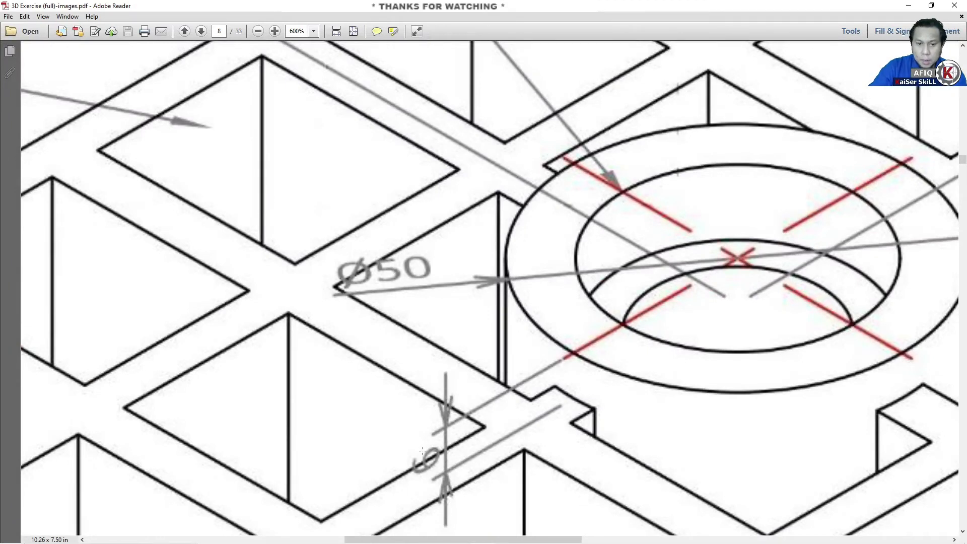
{"action": "left_click_drag", "start_coordinate": [397, 433], "coordinate": [511, 499]}
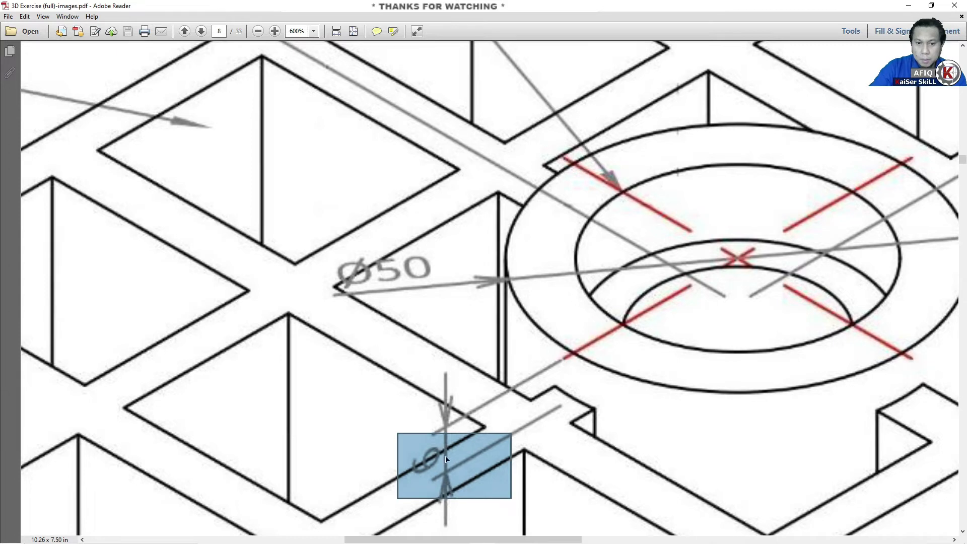
{"action": "left_click", "coordinate": [384, 269]}
{"action": "left_click", "coordinate": [406, 283]}
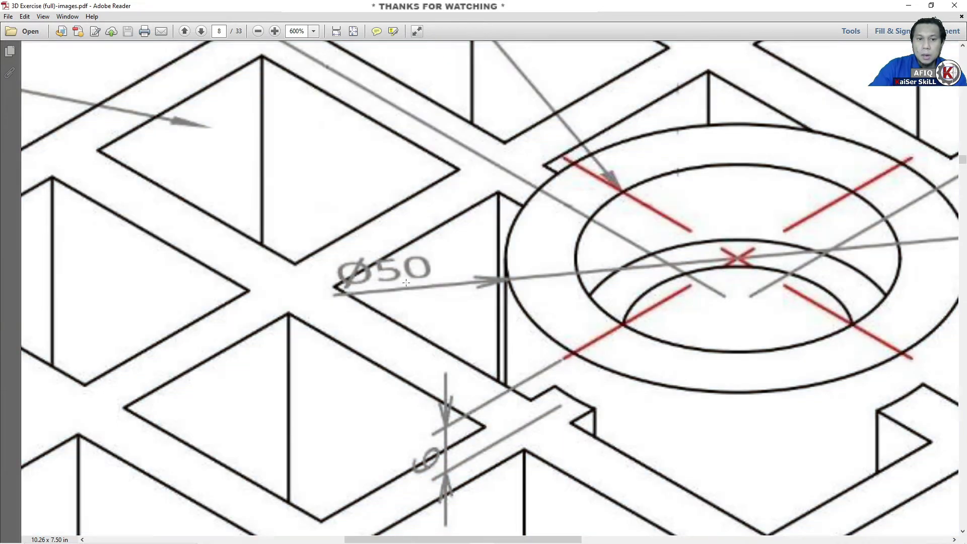
- Back in AutoCAD, draw a 50-diameter circle centred midway between two diagonally opposite corners of the block's top face
{"action": "left_click", "coordinate": [911, 6]}
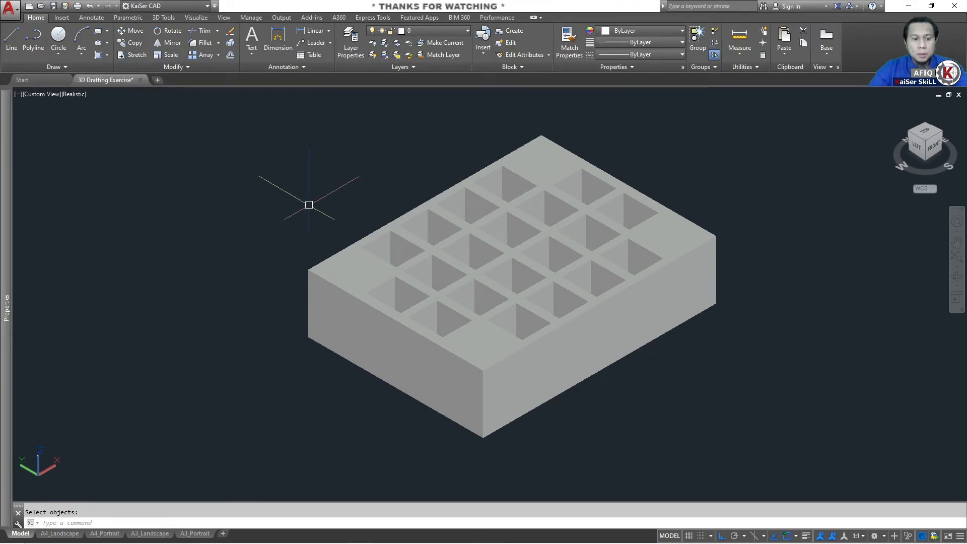
{"action": "key", "text": "Escape"}
{"action": "type", "text": "c"}
{"action": "key", "text": "Return"}
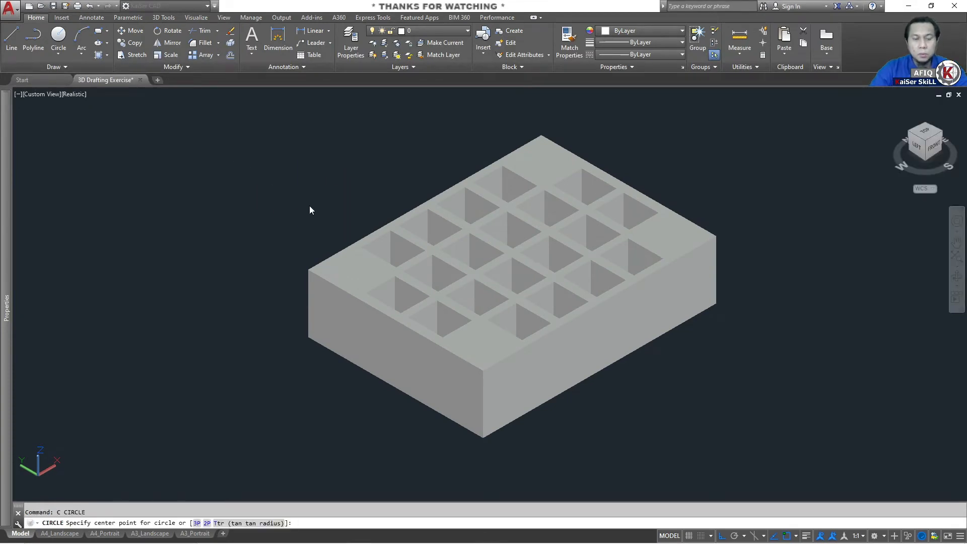
{"action": "right_click", "coordinate": [309, 207], "text": "shift"}
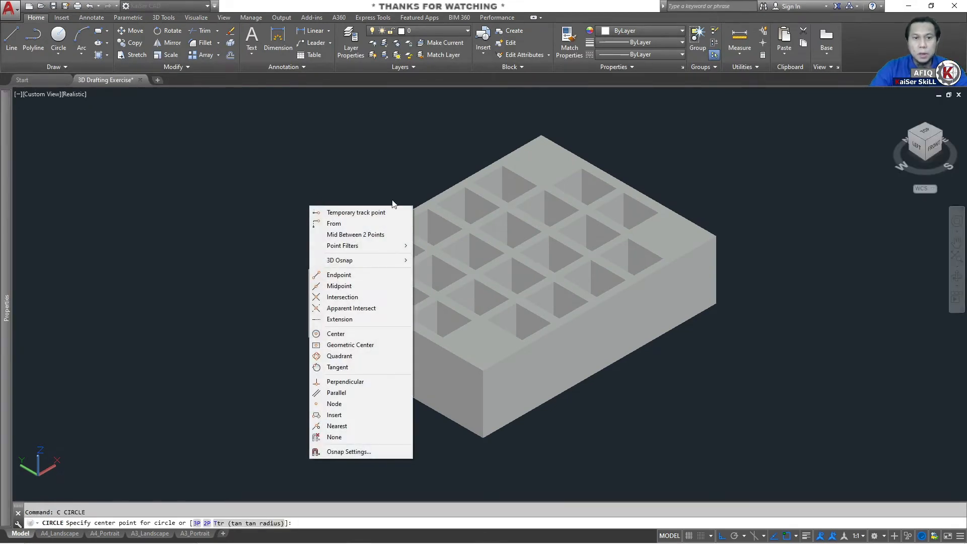
{"action": "left_click", "coordinate": [360, 235]}
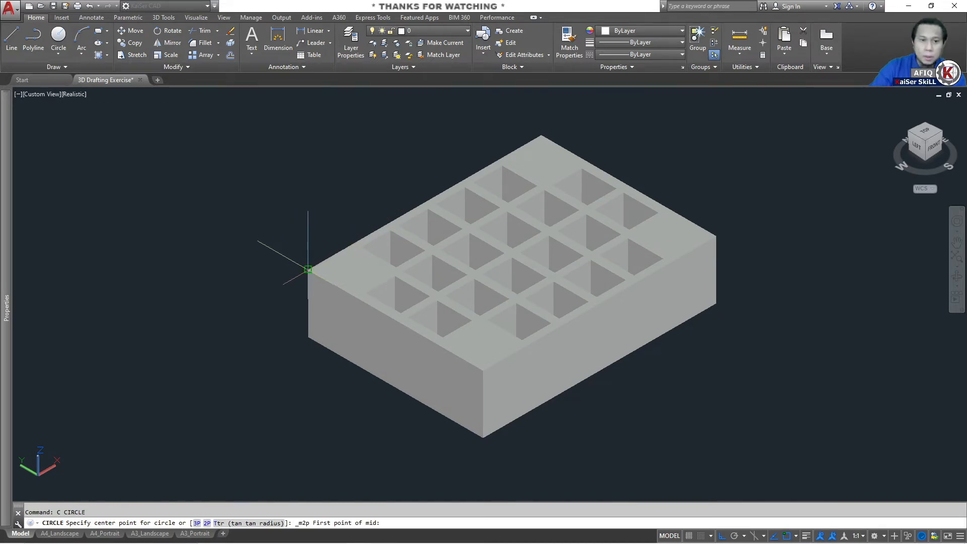
{"action": "left_click", "coordinate": [308, 270]}
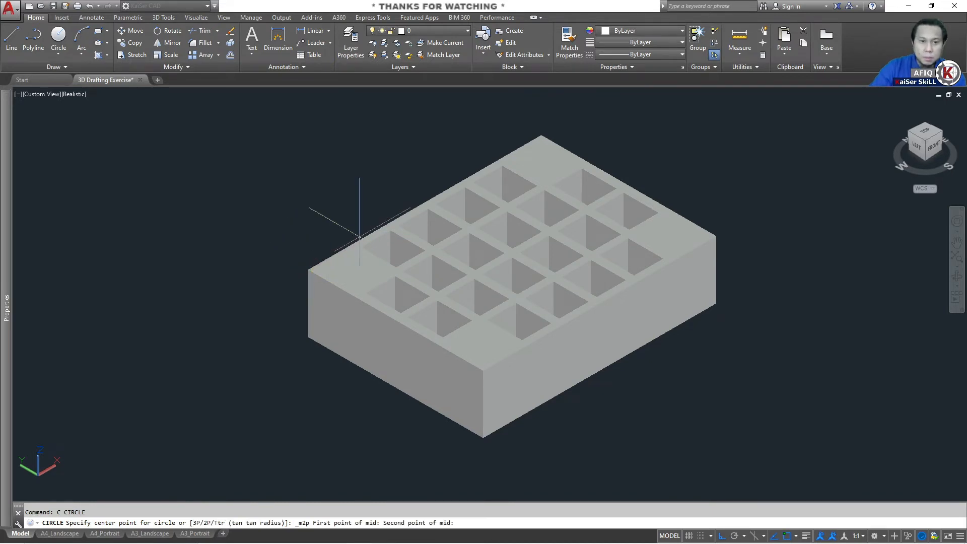
{"action": "left_click", "coordinate": [716, 236]}
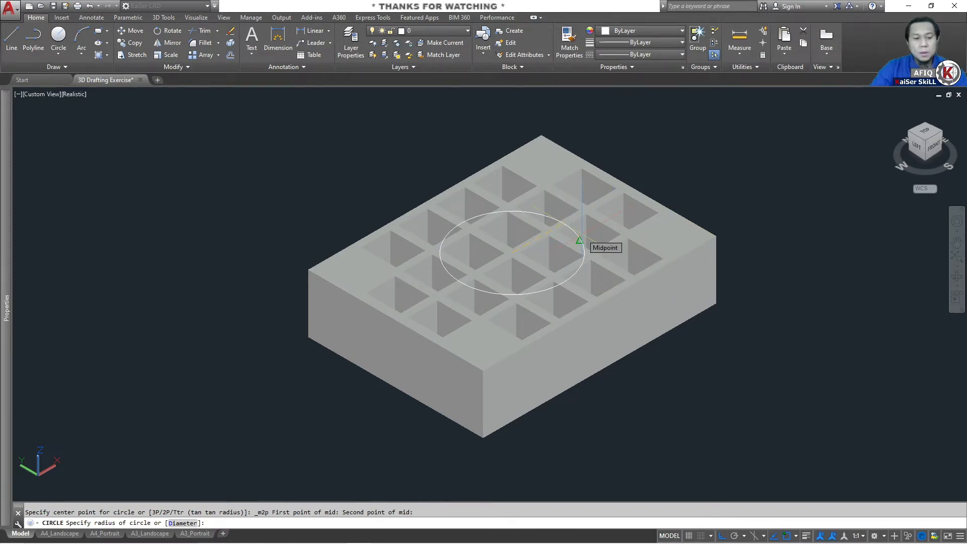
{"action": "type", "text": "D"}
{"action": "key", "text": "Return"}
{"action": "type", "text": "50"}
{"action": "key", "text": "Return"}
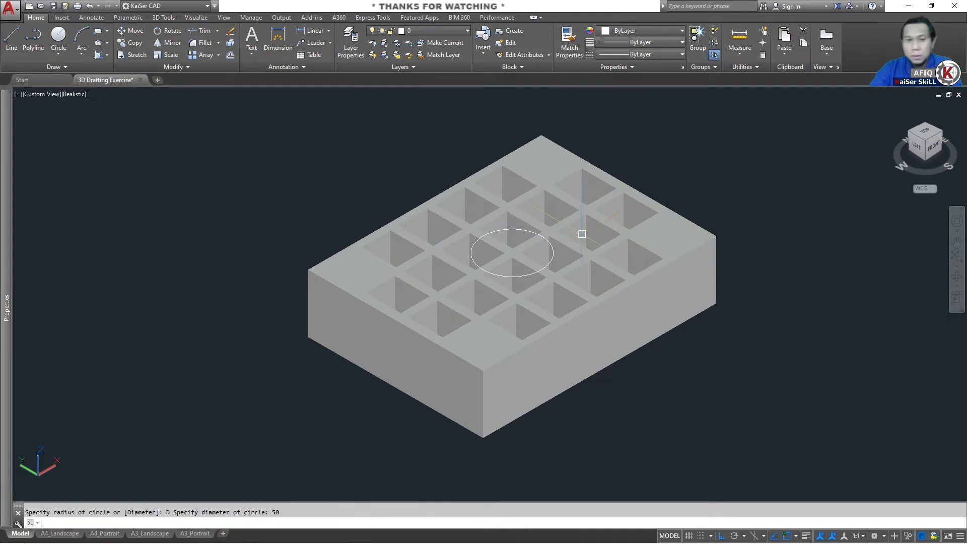
- Move the central 50-diameter circle 6 units straight up along Z
{"action": "left_click", "coordinate": [522, 276]}
{"action": "left_click", "coordinate": [673, 272]}
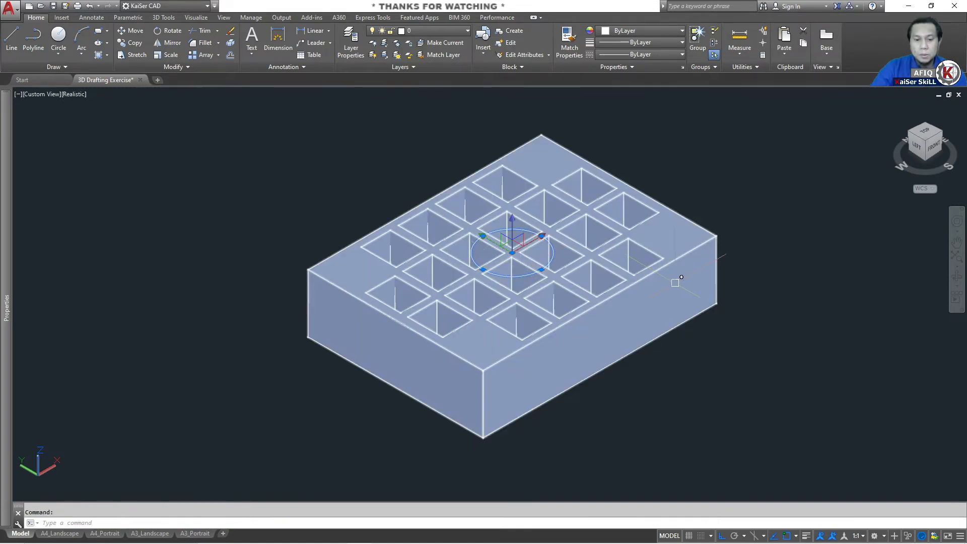
{"action": "type", "text": "M"}
{"action": "key", "text": "Return"}
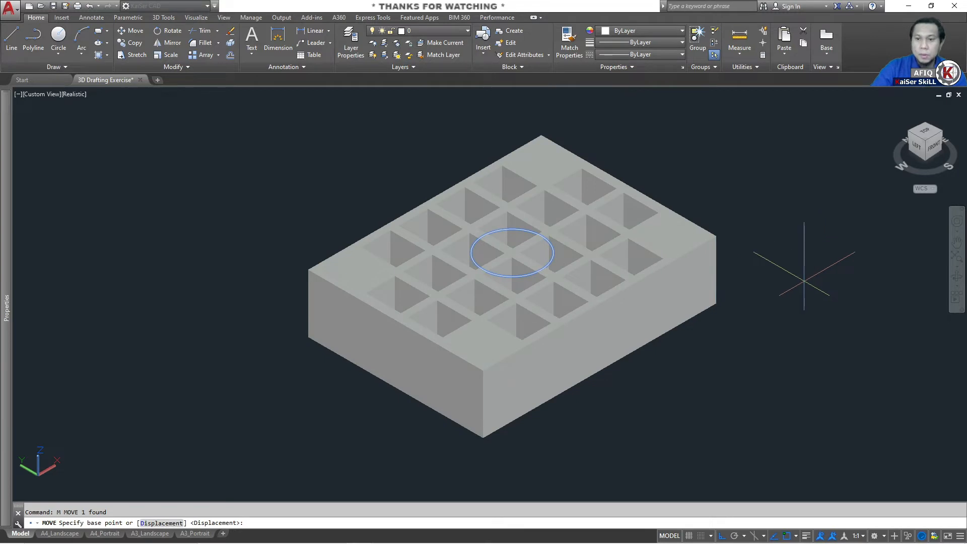
{"action": "left_click", "coordinate": [803, 279]}
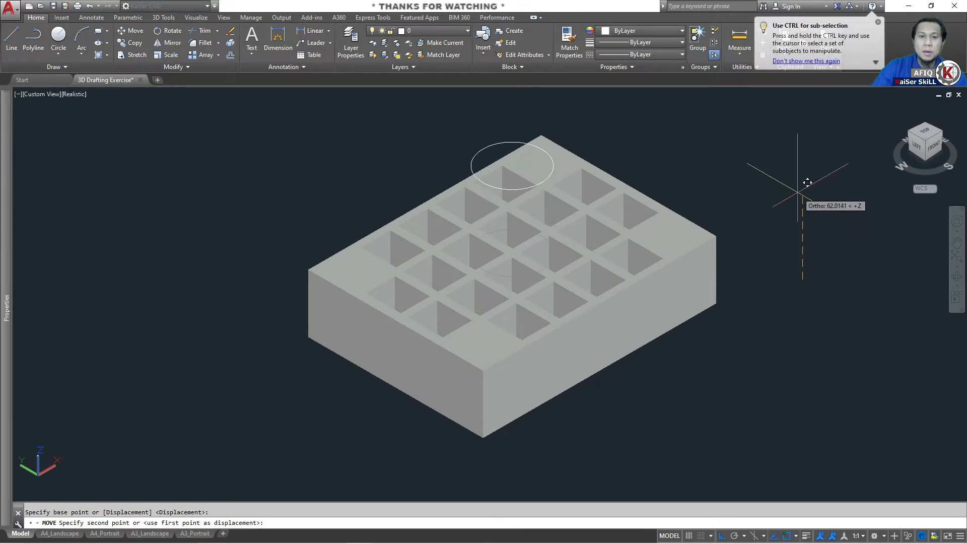
{"action": "type", "text": "6"}
{"action": "key", "text": "Return"}
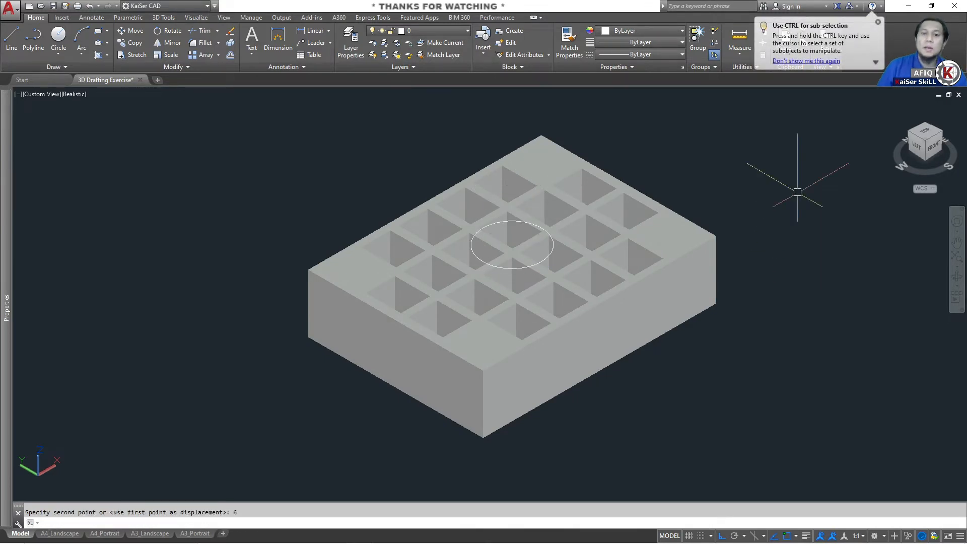
- Extrude the raised circle downward to the level of the block's bottom corner
{"action": "type", "text": "ext"}
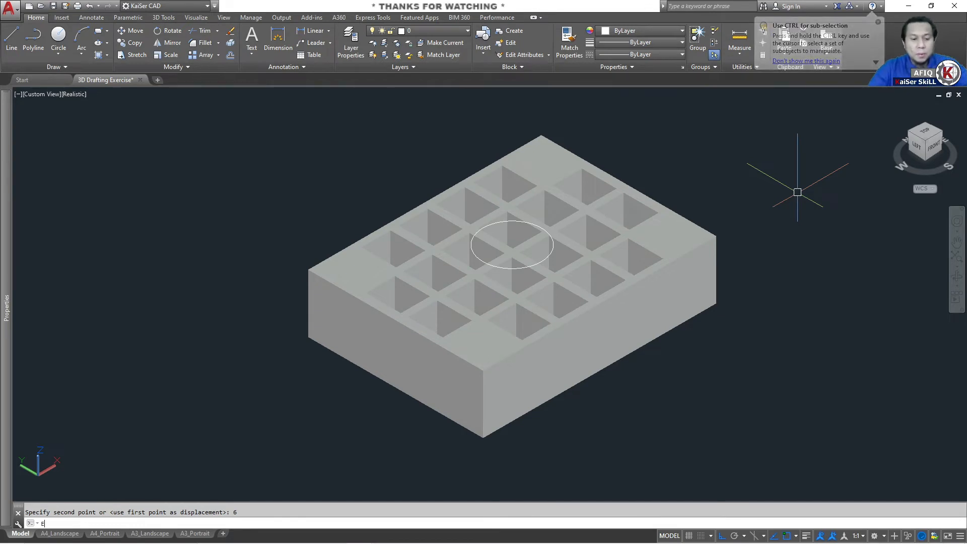
{"action": "key", "text": "Return"}
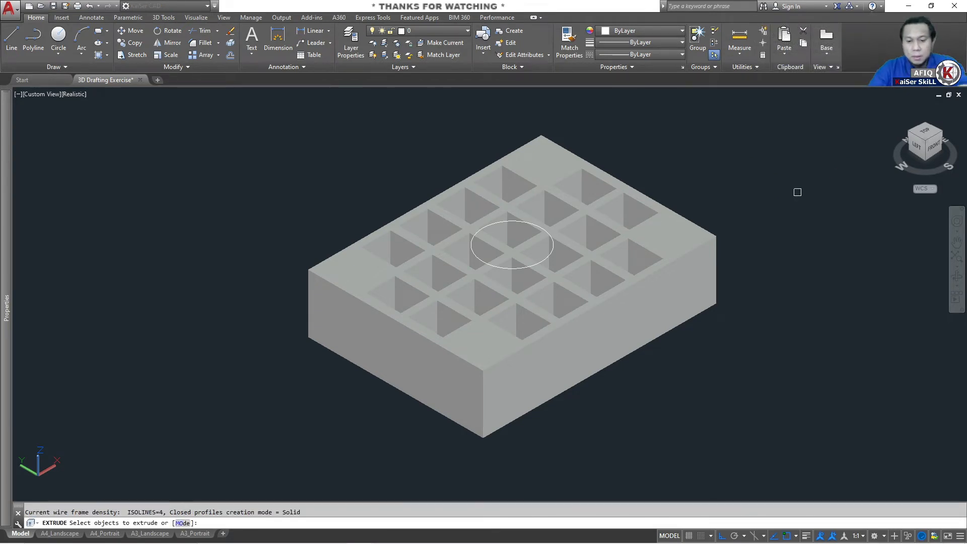
{"action": "type", "text": "p"}
{"action": "key", "text": "Return"}
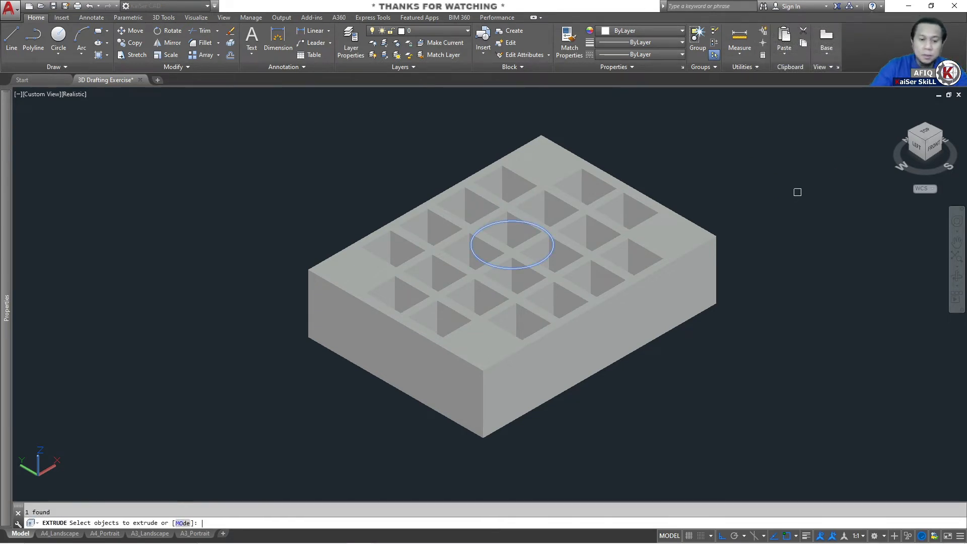
{"action": "key", "text": "Return"}
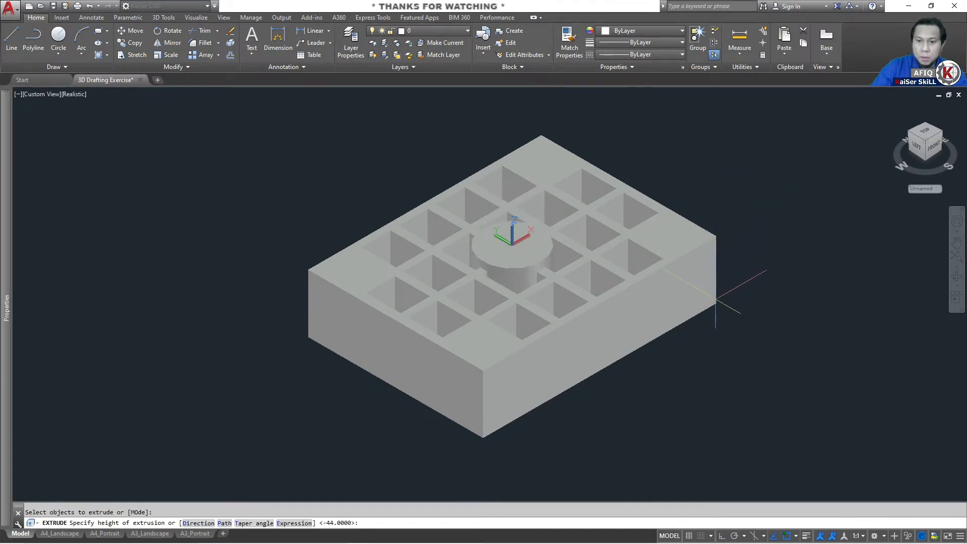
{"action": "left_click", "coordinate": [716, 302]}
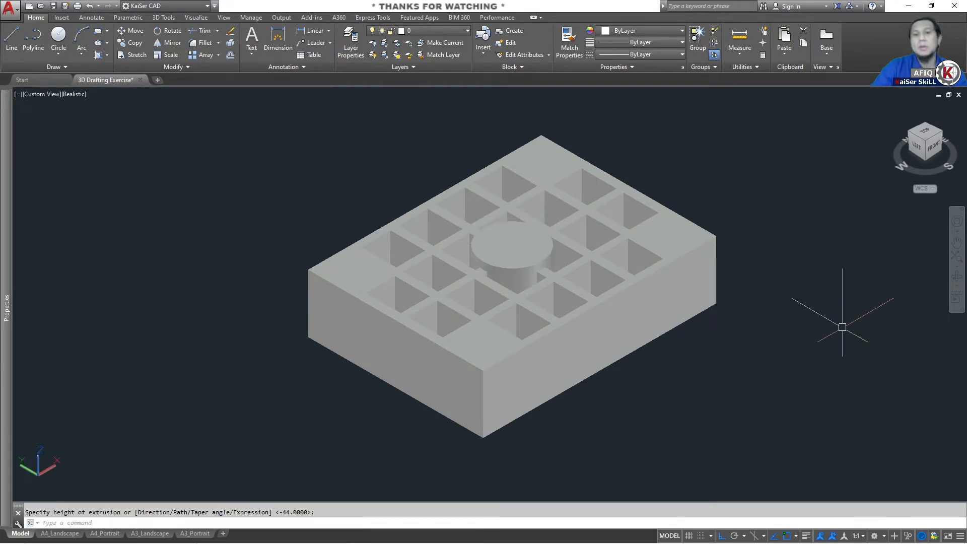
{"action": "left_click", "coordinate": [630, 303]}
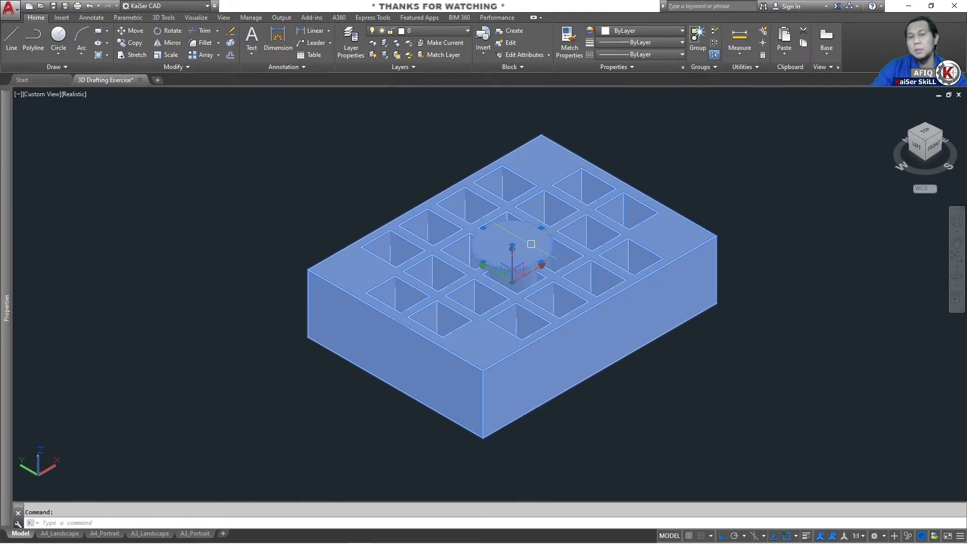
{"action": "key", "text": "Escape"}
{"action": "key", "text": "Escape"}
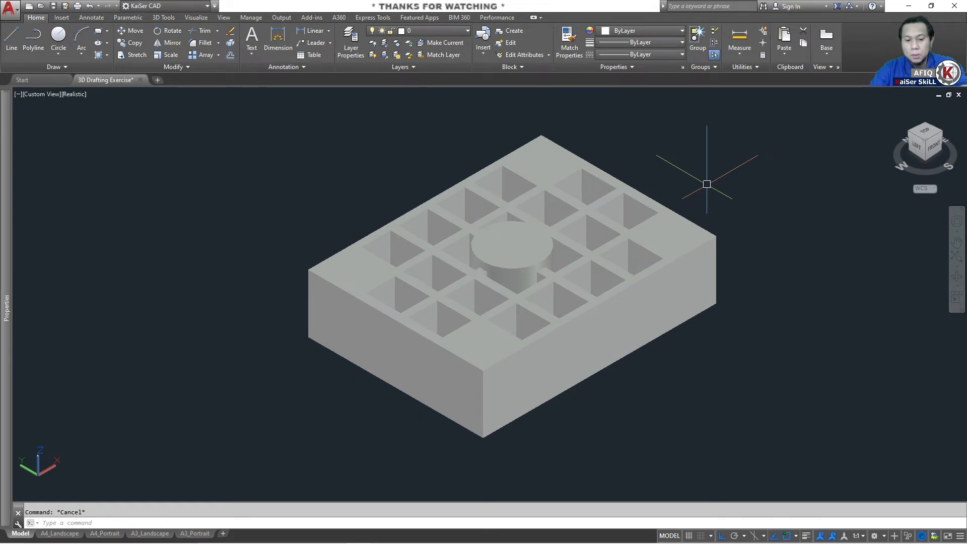
- Union the central cylinder with the pocketed block into one solid
{"action": "type", "text": "UNI"}
{"action": "key", "text": "Return"}
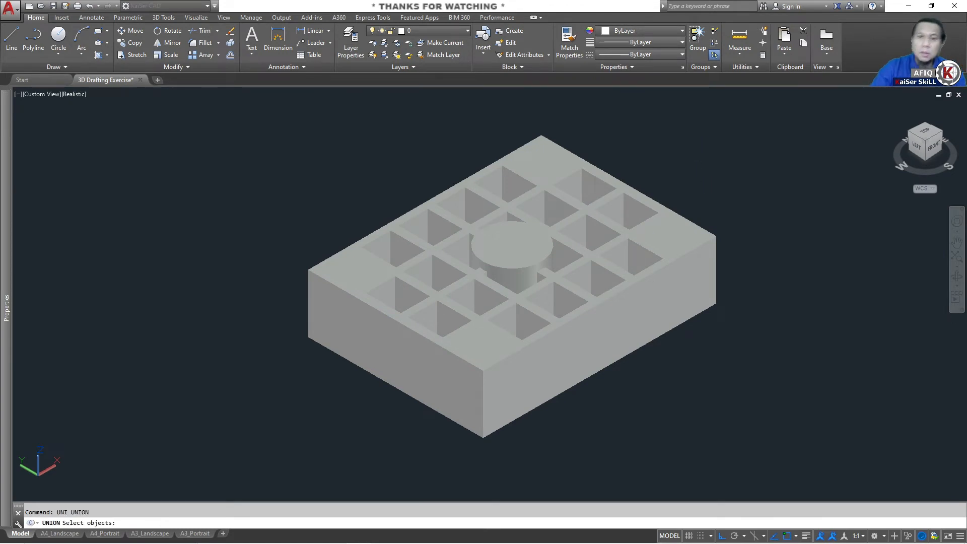
{"action": "left_click", "coordinate": [709, 139]}
{"action": "left_click", "coordinate": [516, 271]}
{"action": "key", "text": "Return"}
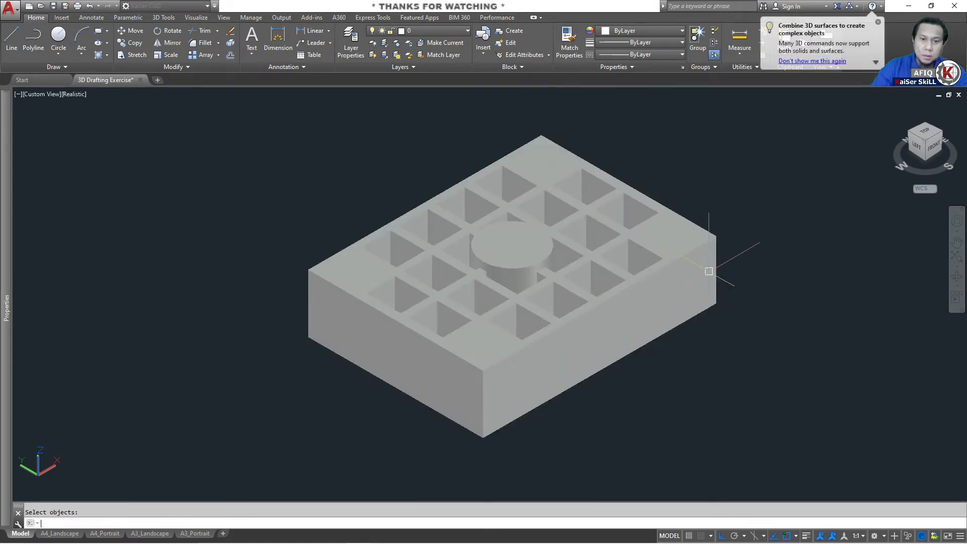
- Check that the block and boss form one solid, and examine the central boss's hole callouts on the PDF drawing in Adobe Reader
{"action": "left_click", "coordinate": [505, 240]}
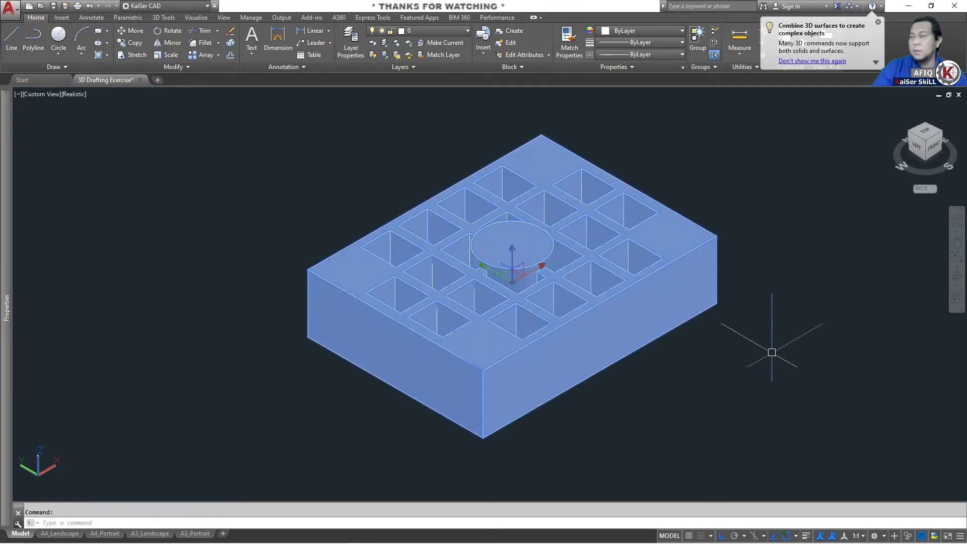
{"action": "key", "text": "Escape"}
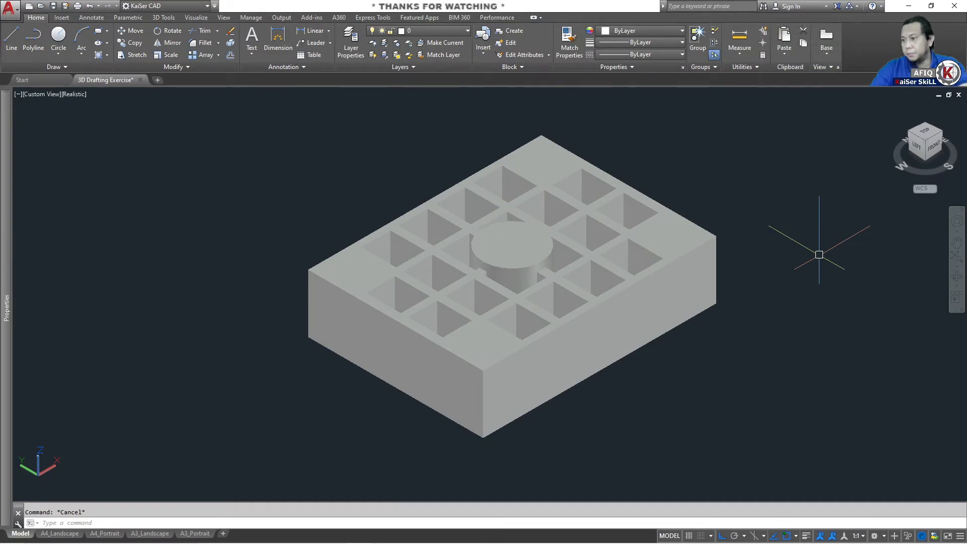
{"action": "key", "text": "alt+Tab"}
{"action": "scroll", "coordinate": [654, 270], "scroll_direction": "down", "scroll_amount": 3, "text": "ctrl"}
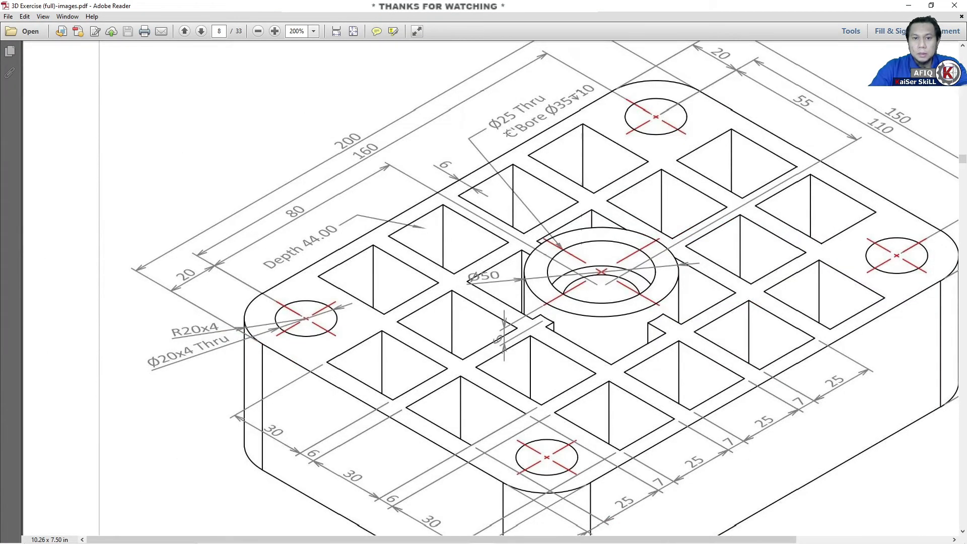
{"action": "scroll", "coordinate": [505, 117], "scroll_direction": "down", "scroll_amount": 1, "text": "ctrl"}
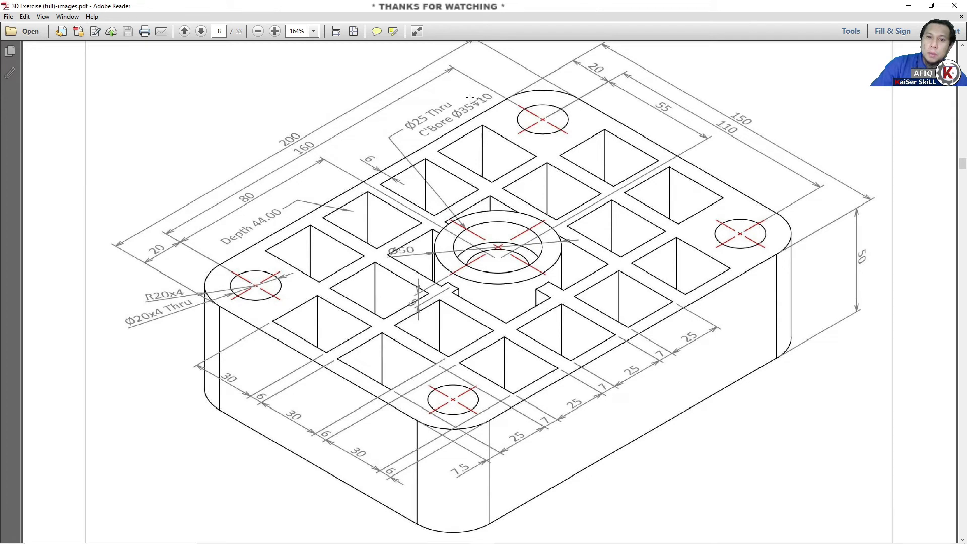
{"action": "left_click", "coordinate": [909, 6]}
- In AutoCAD, draw a 35-diameter circle centred on the top face of the central boss
{"action": "left_click", "coordinate": [517, 242]}
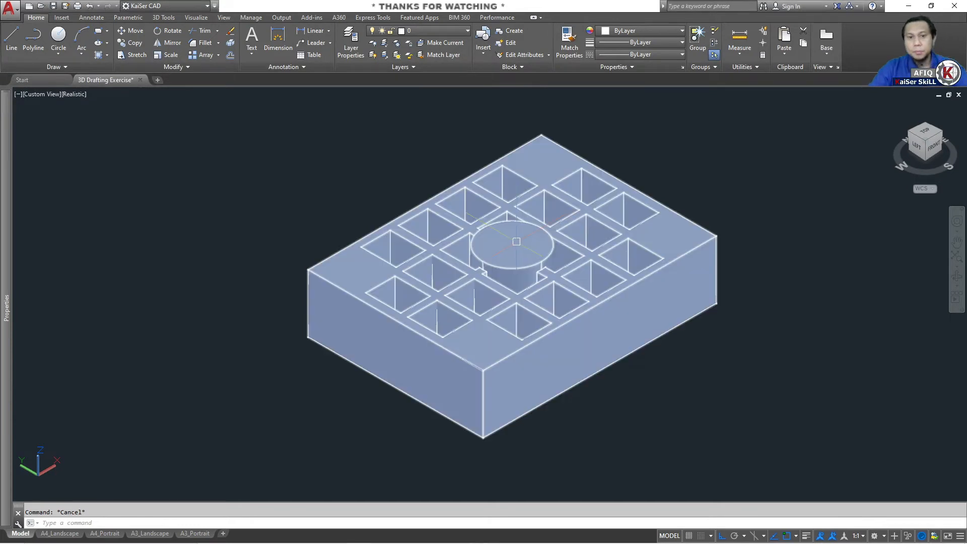
{"action": "scroll", "coordinate": [517, 242], "scroll_direction": "up", "scroll_amount": 2}
{"action": "type", "text": "c"}
{"action": "key", "text": "Return"}
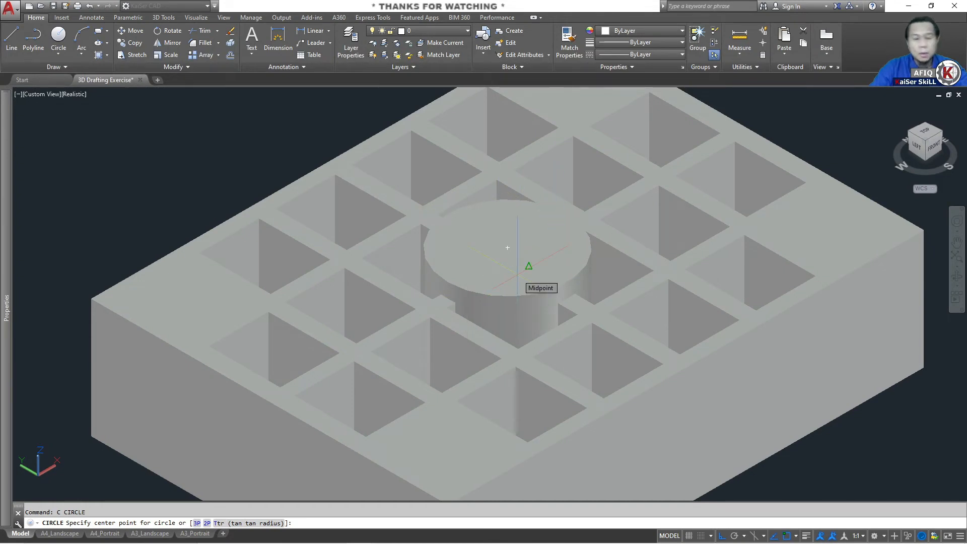
{"action": "right_click", "coordinate": [517, 275], "text": "shift"}
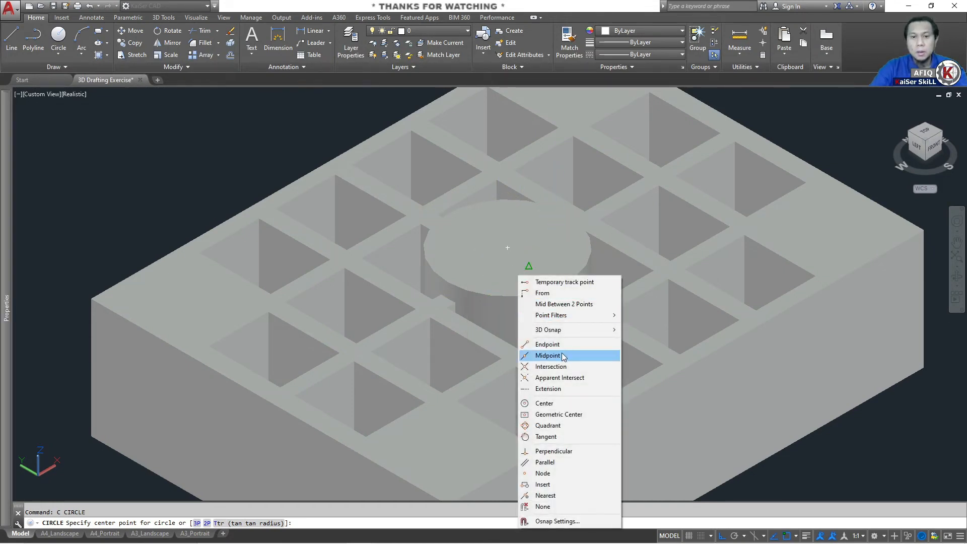
{"action": "left_click", "coordinate": [544, 403]}
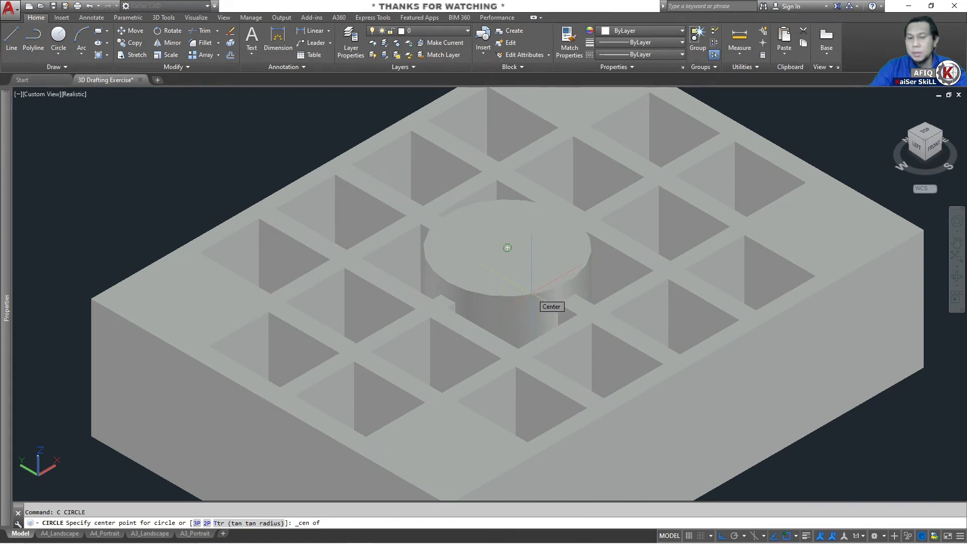
{"action": "left_click", "coordinate": [532, 292]}
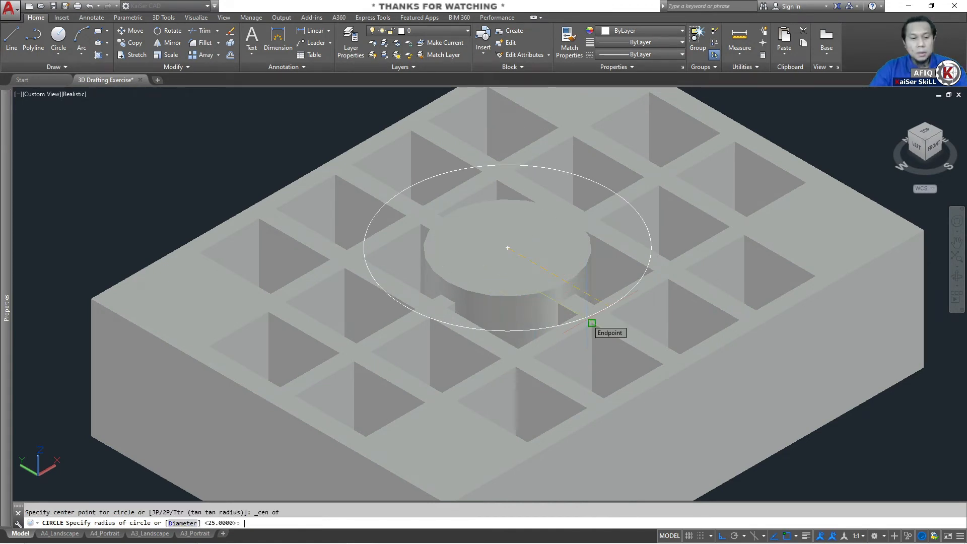
{"action": "type", "text": "D"}
{"action": "key", "text": "Return"}
{"action": "type", "text": "35"}
{"action": "key", "text": "Return"}
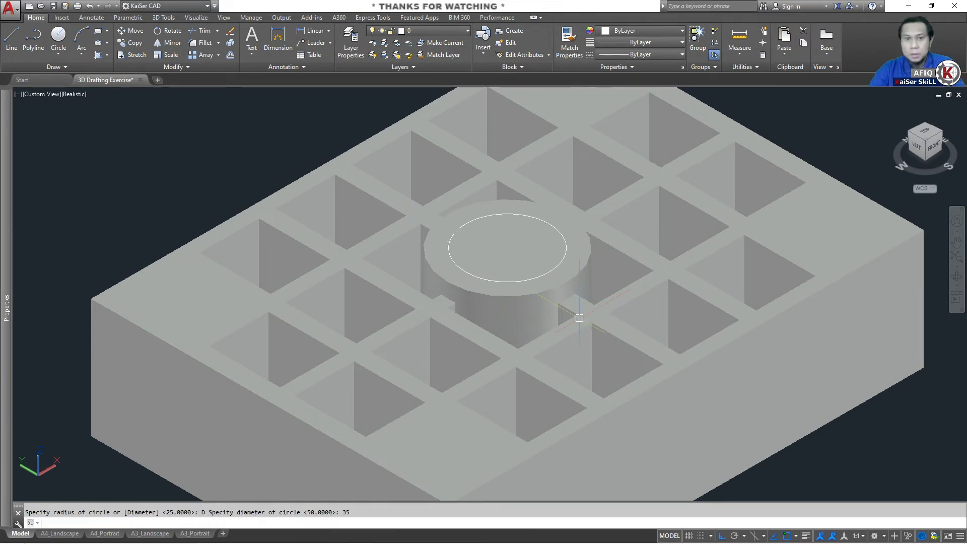
{"action": "key", "text": "Escape"}
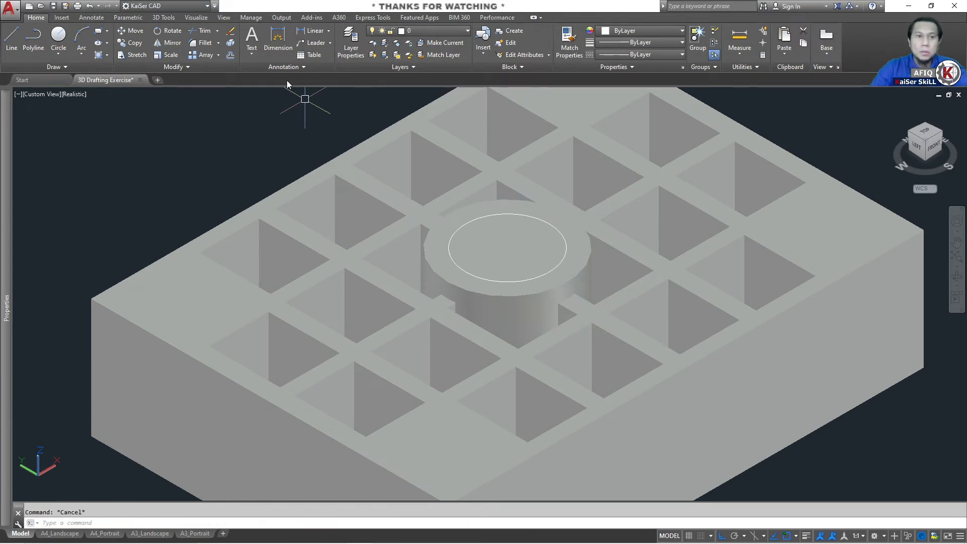
- Presspull the area inside the 35-diameter circle by -10 to cut the counterbore into the boss
{"action": "left_click", "coordinate": [164, 19]}
{"action": "left_click", "coordinate": [170, 31]}
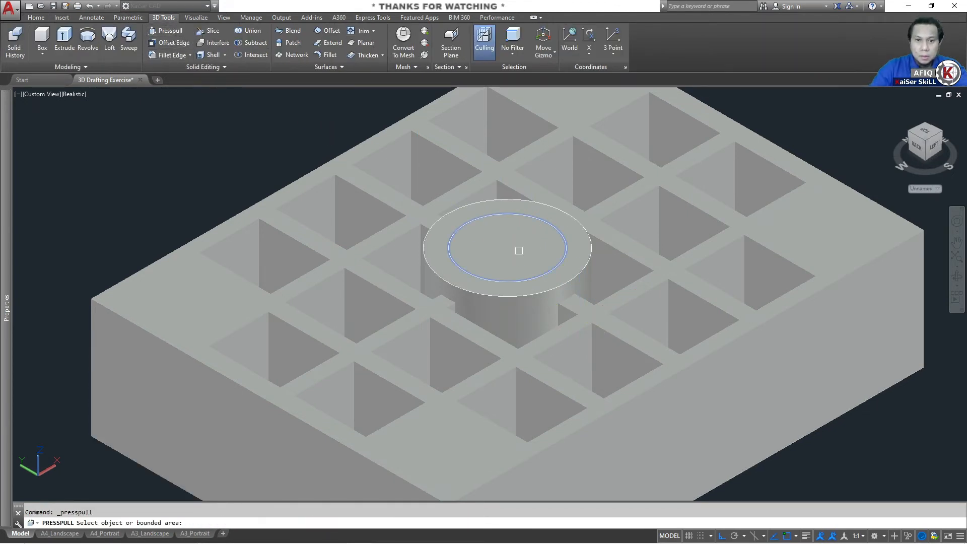
{"action": "left_click", "coordinate": [519, 251]}
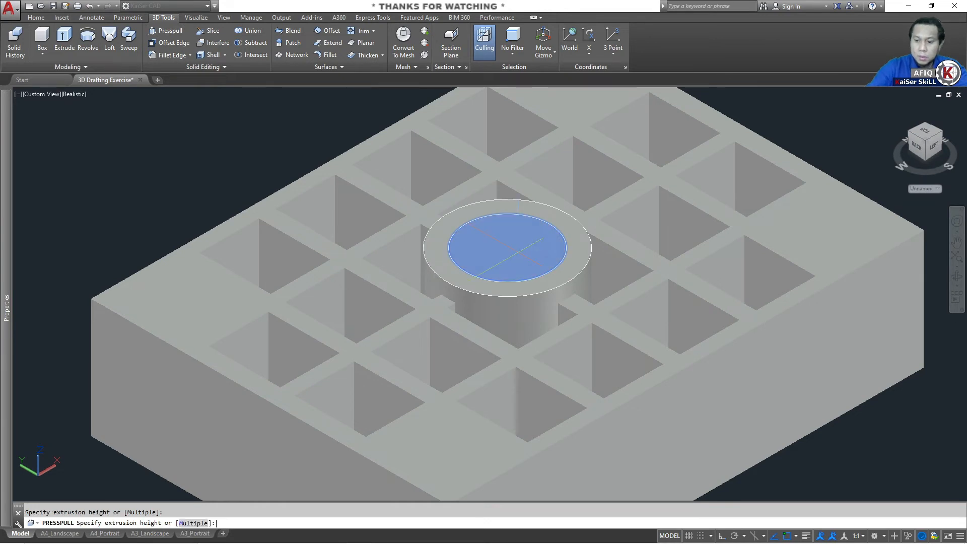
{"action": "type", "text": "-10"}
{"action": "key", "text": "Return"}
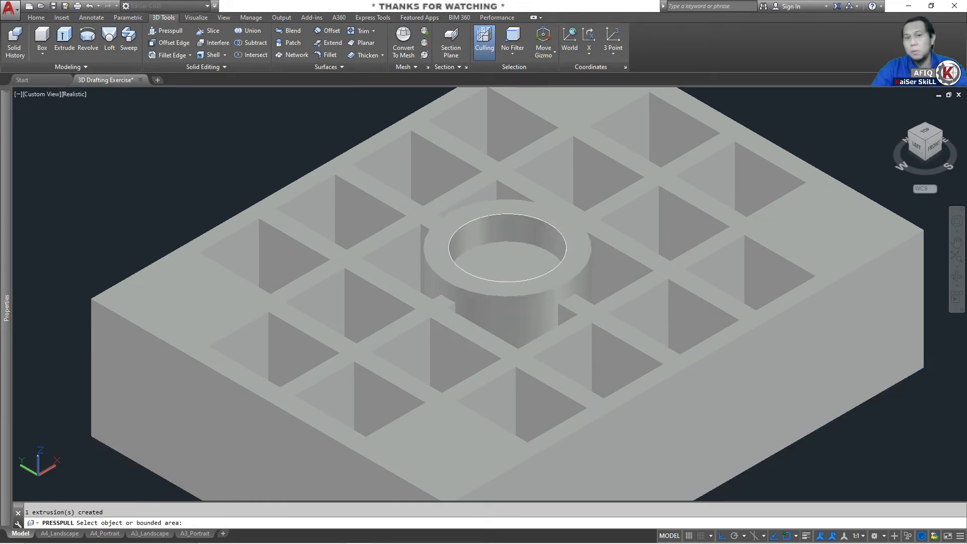
- Draw a 25-diameter circle centred on the floor of the counterbore
{"action": "type", "text": "c"}
{"action": "key", "text": "Return"}
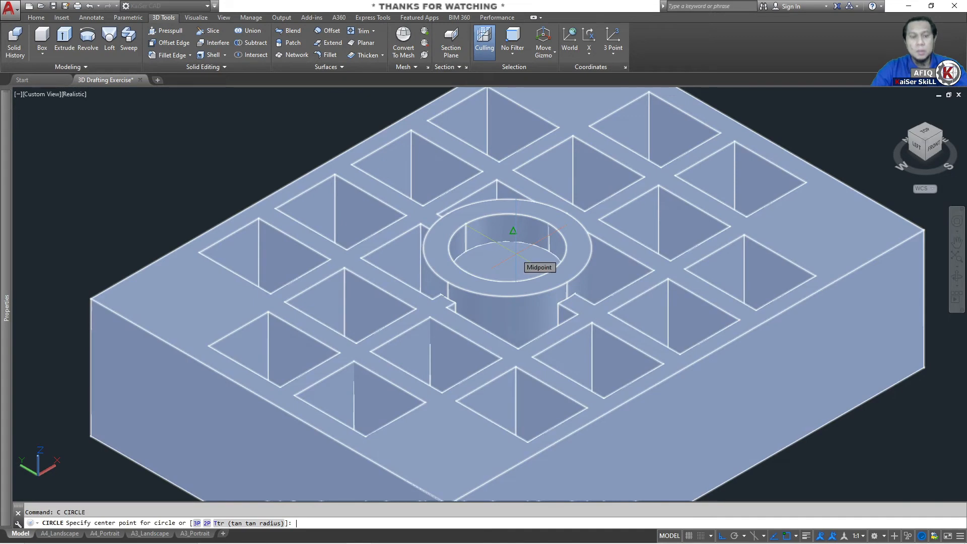
{"action": "right_click", "coordinate": [516, 255], "text": "shift"}
{"action": "key", "text": "c"}
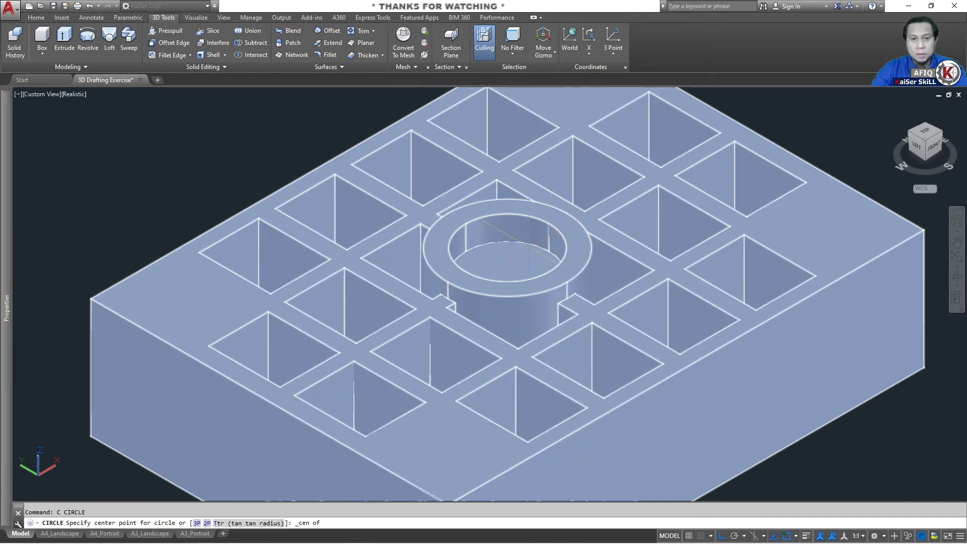
{"action": "left_click", "coordinate": [528, 245]}
{"action": "type", "text": "D"}
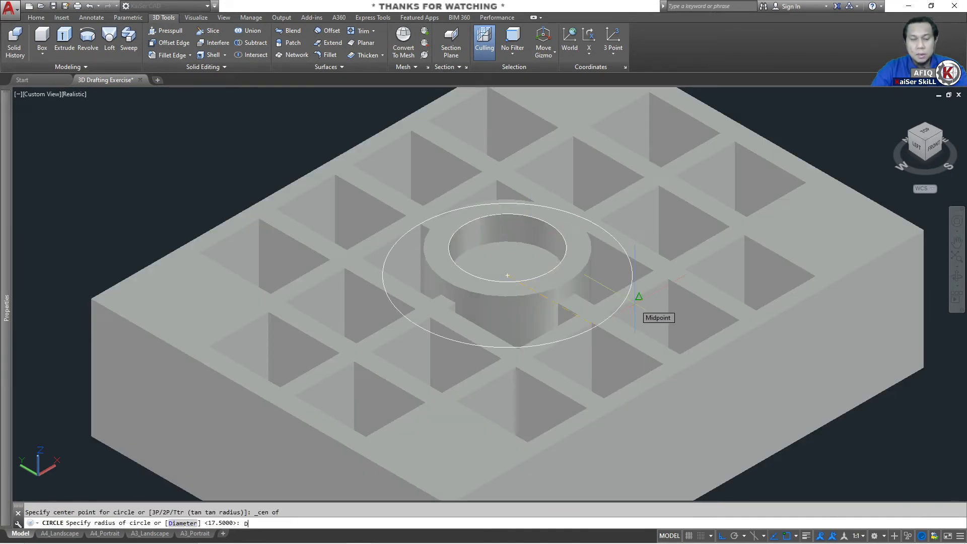
{"action": "key", "text": "Return"}
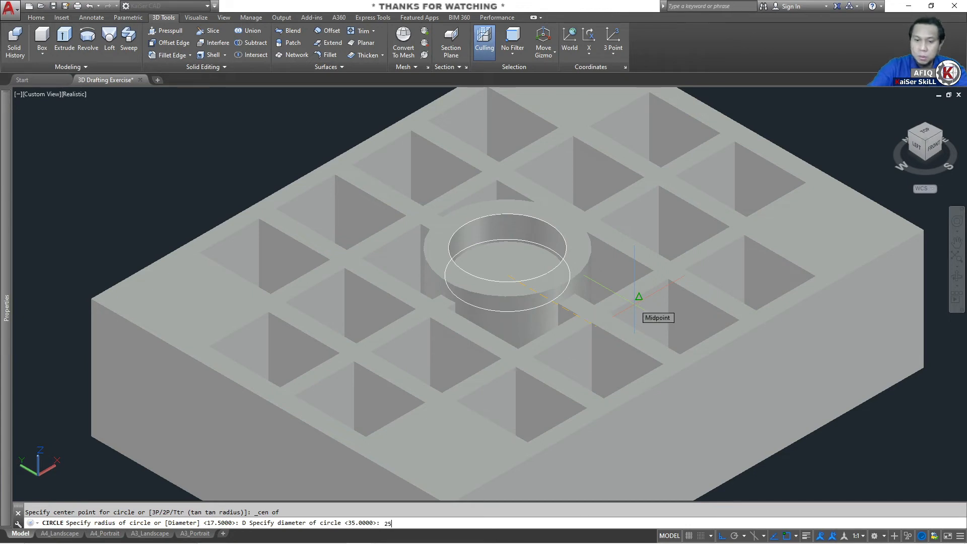
{"action": "type", "text": "25"}
{"action": "key", "text": "Return"}
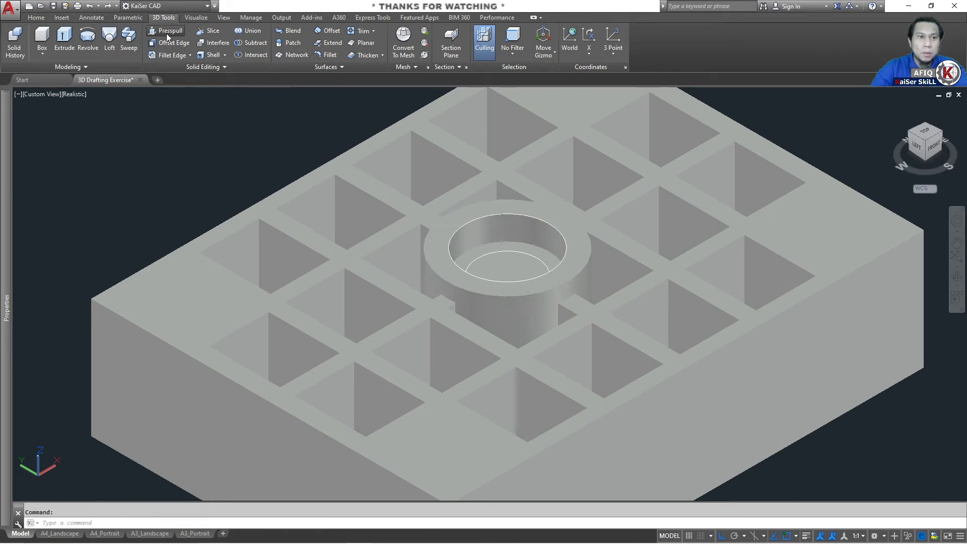
- Presspull the area inside the 25-diameter circle downward past the block's underside to cut a through hole
{"action": "left_click", "coordinate": [168, 35]}
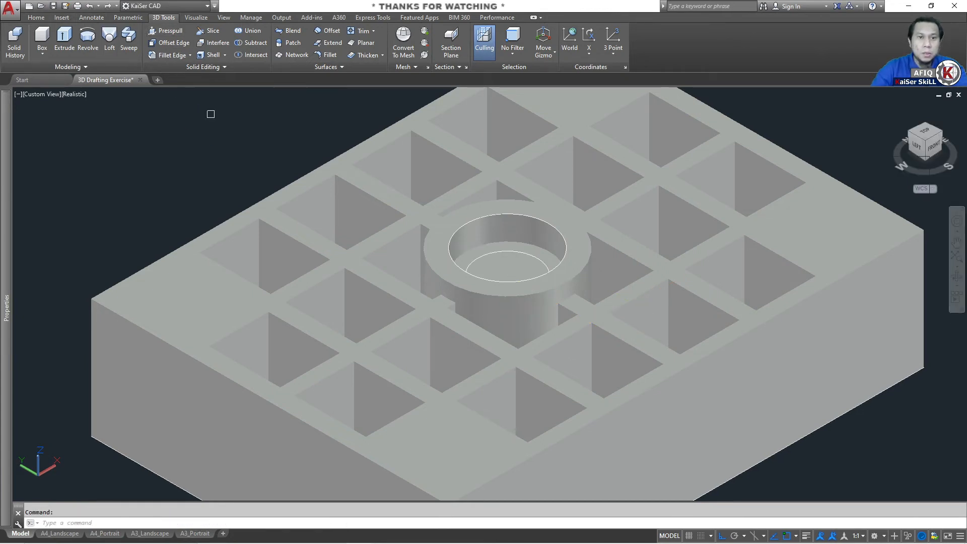
{"action": "left_click", "coordinate": [514, 264]}
{"action": "scroll", "coordinate": [514, 265], "scroll_direction": "down", "scroll_amount": 5}
{"action": "middle_click_drag", "start_coordinate": [513, 266], "coordinate": [488, 217]}
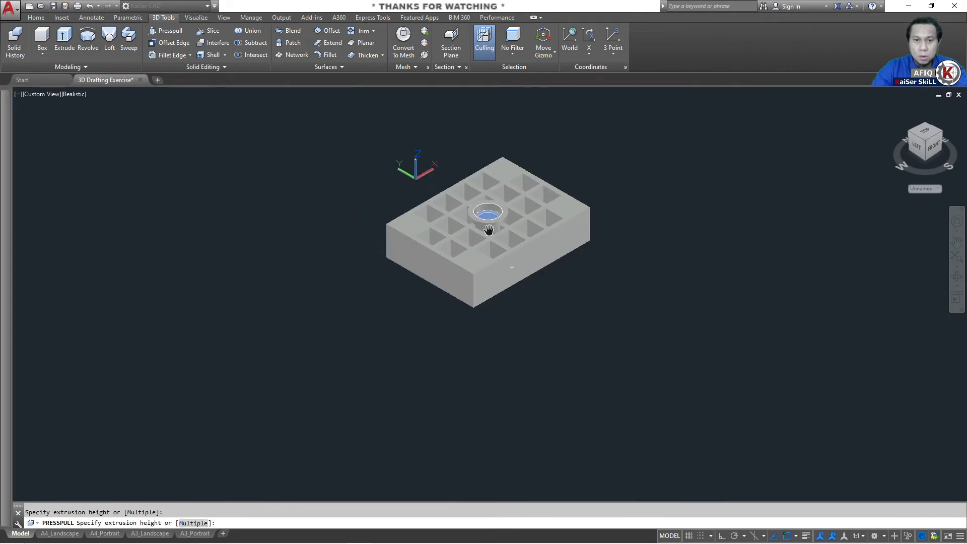
{"action": "left_click", "coordinate": [524, 354]}
{"action": "scroll", "coordinate": [478, 214], "scroll_direction": "up", "scroll_amount": 5}
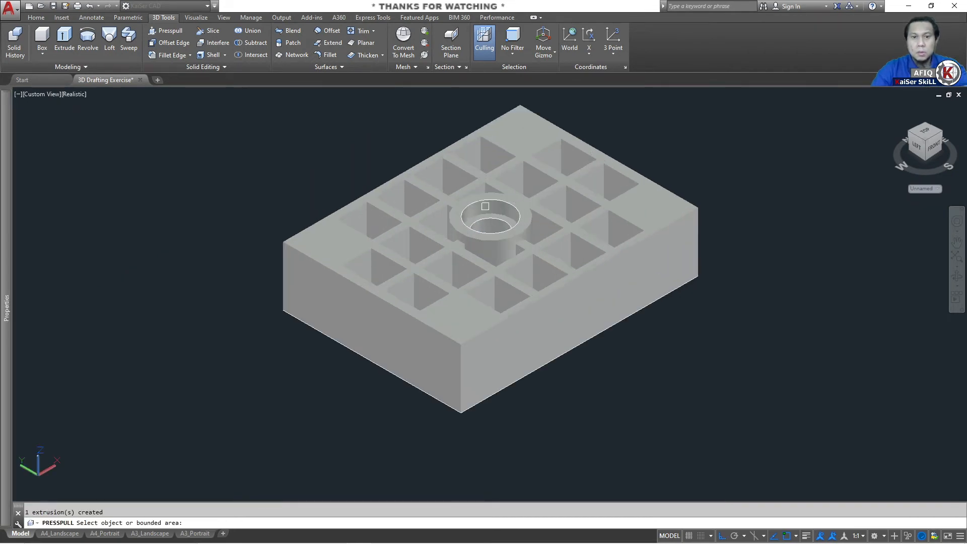
{"action": "key", "text": "Escape"}
- Erase the two leftover construction circles around the boss's counterbored hole
{"action": "scroll", "coordinate": [556, 171], "scroll_direction": "down", "scroll_amount": 5}
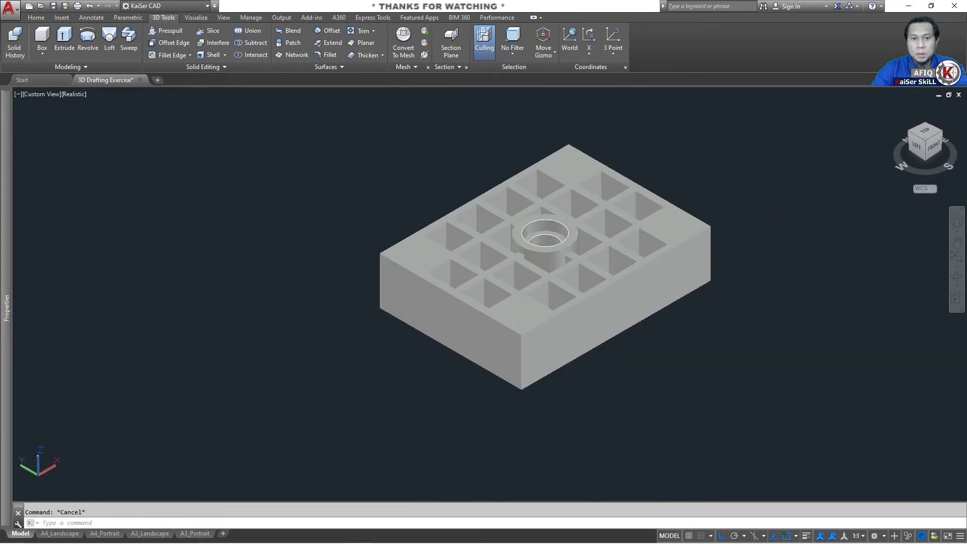
{"action": "left_click", "coordinate": [430, 166]}
{"action": "left_click", "coordinate": [646, 287]}
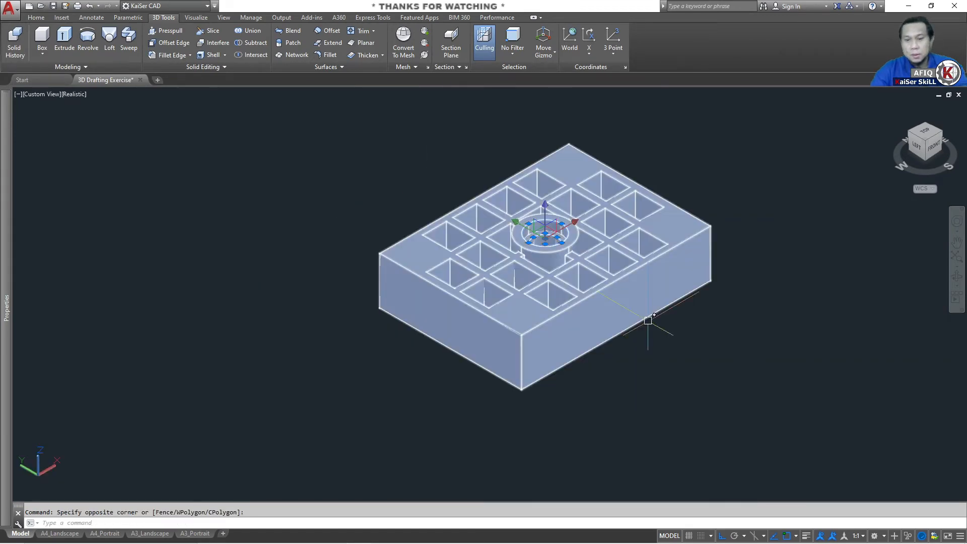
{"action": "key", "text": "Delete"}
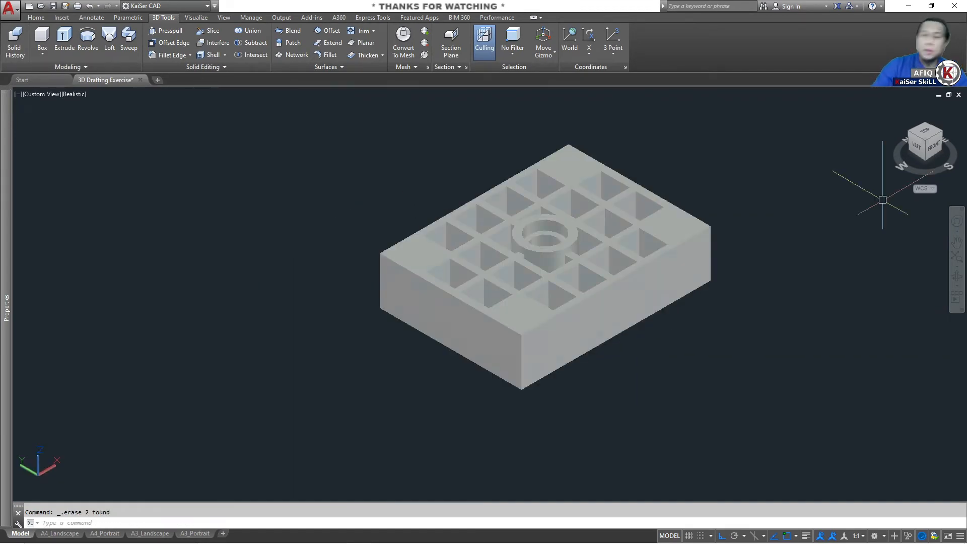
- Consult the PDF drawing for the corner details and fillet the block's four vertical corner edges in AutoCAD with a radius of 20
{"action": "key", "text": "alt+Tab"}
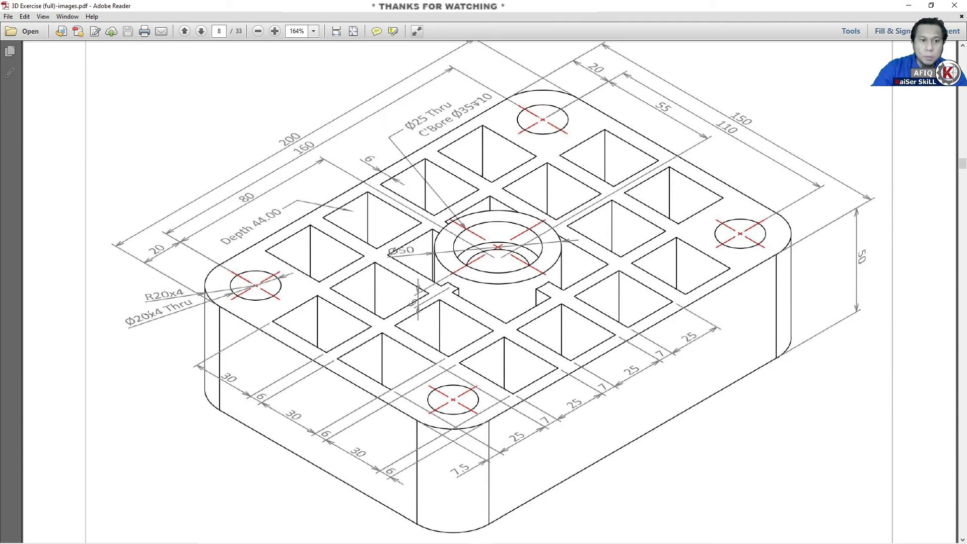
{"action": "left_click", "coordinate": [914, 7]}
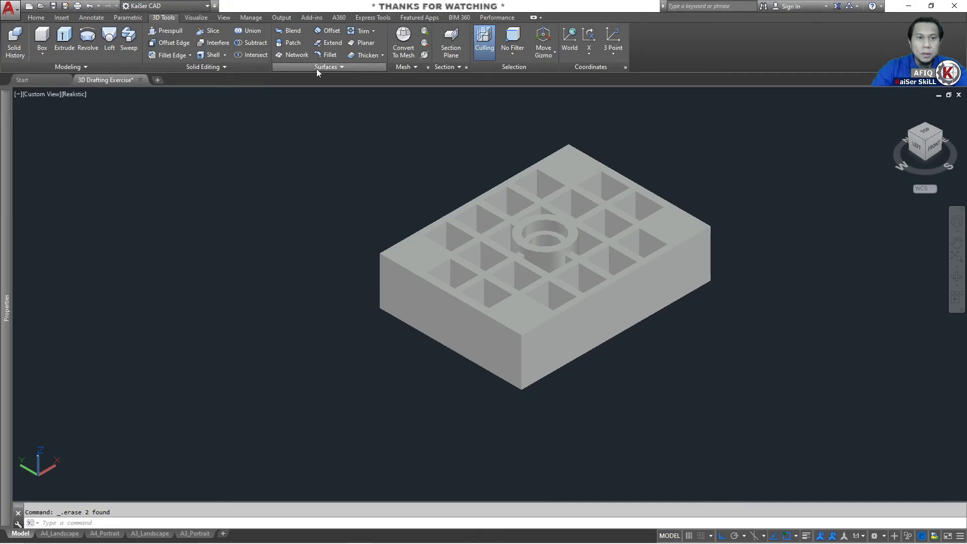
{"action": "left_click", "coordinate": [165, 59]}
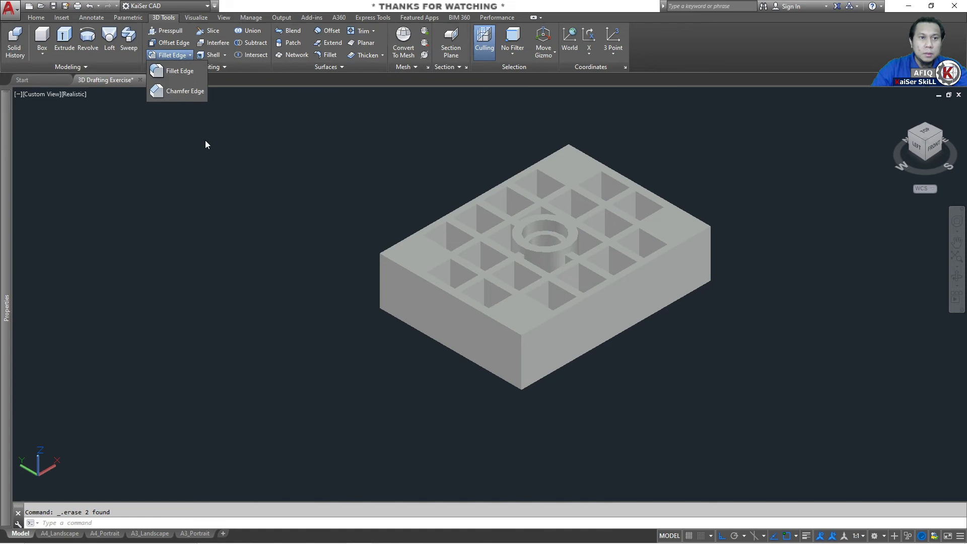
{"action": "left_click", "coordinate": [194, 76]}
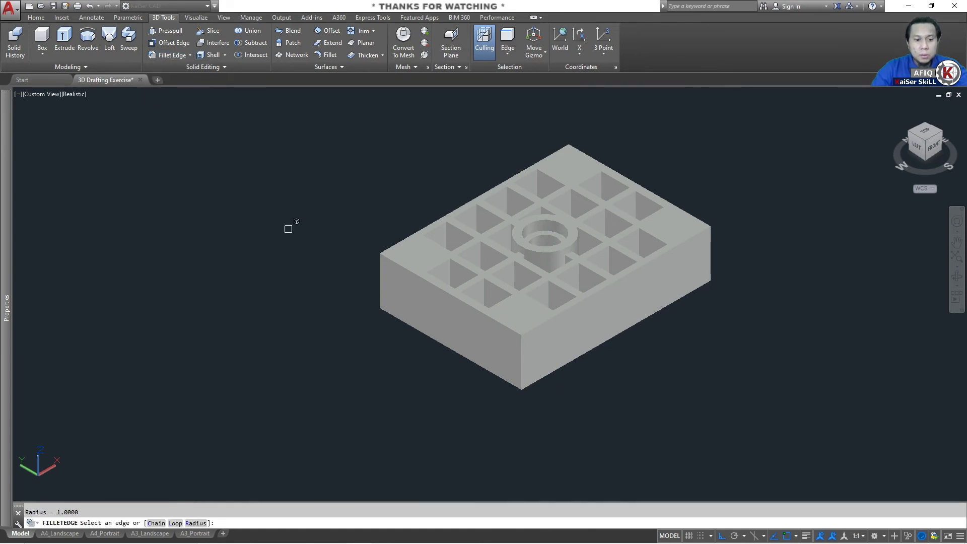
{"action": "type", "text": "r"}
{"action": "key", "text": "Return"}
{"action": "type", "text": "20"}
{"action": "key", "text": "Return"}
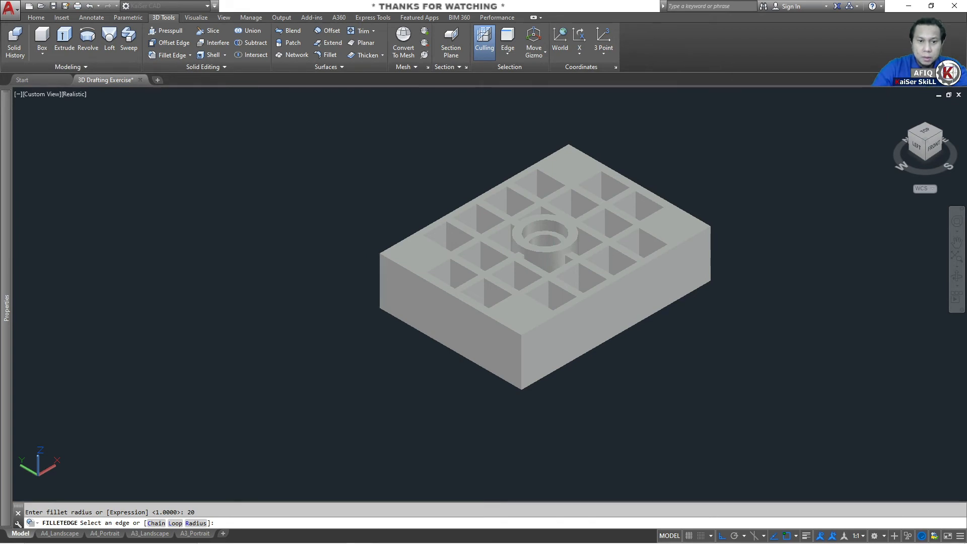
{"action": "left_click", "coordinate": [380, 281]}
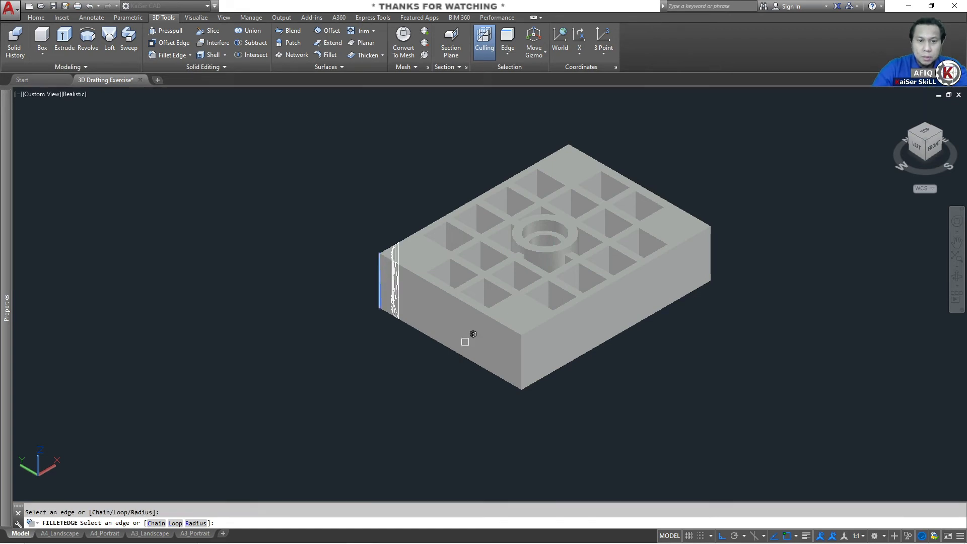
{"action": "left_click", "coordinate": [522, 353]}
{"action": "left_click", "coordinate": [711, 255]}
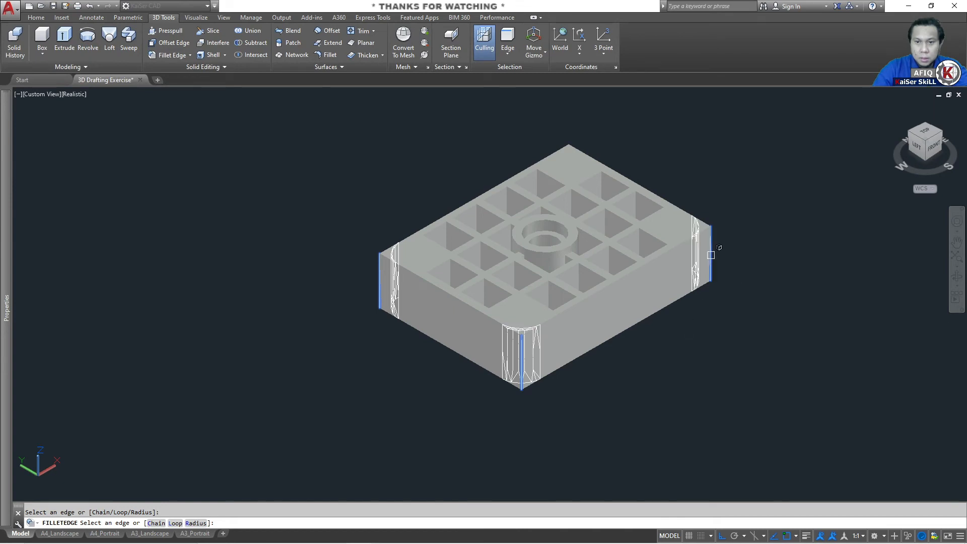
{"action": "middle_click_drag", "start_coordinate": [673, 277], "coordinate": [835, 295], "text": "shift"}
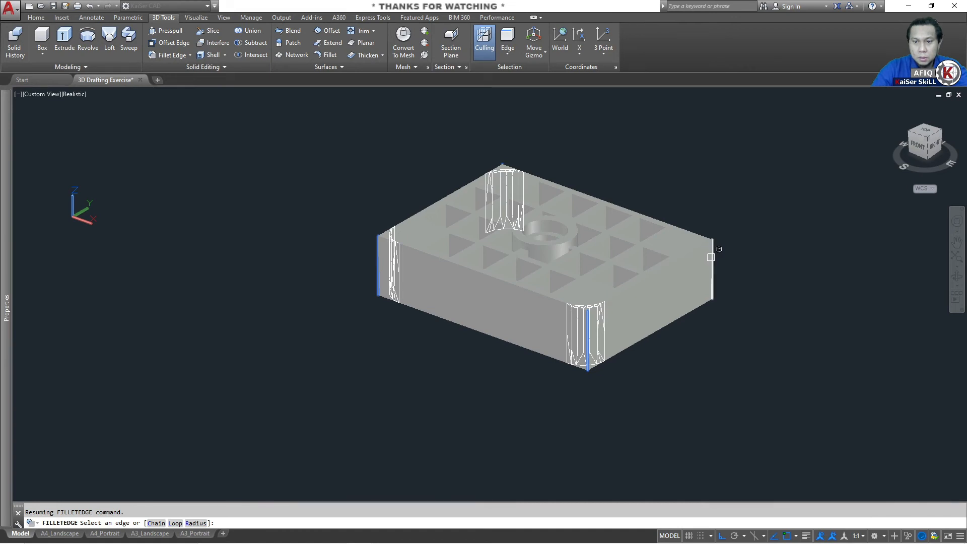
{"action": "left_click", "coordinate": [711, 257]}
{"action": "key", "text": "Return"}
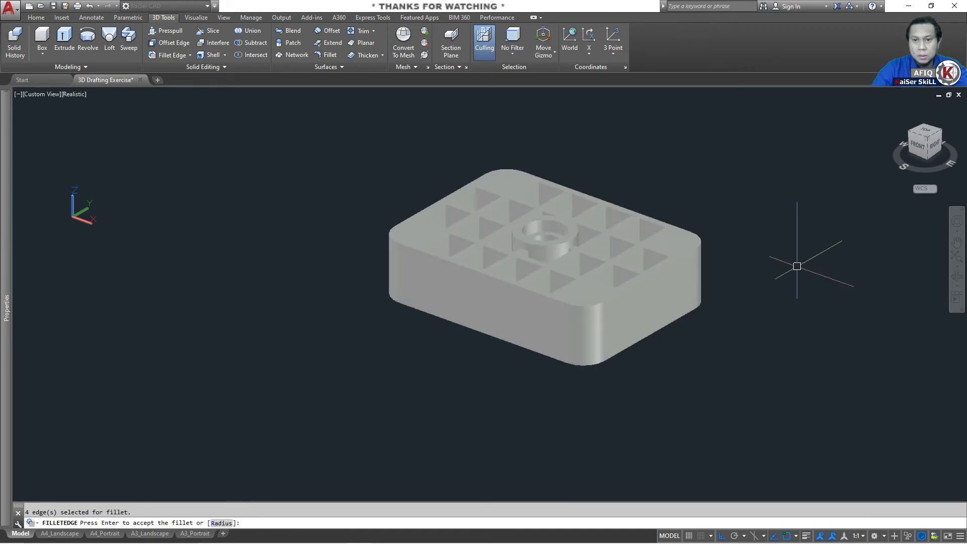
{"action": "left_click", "coordinate": [895, 108]}
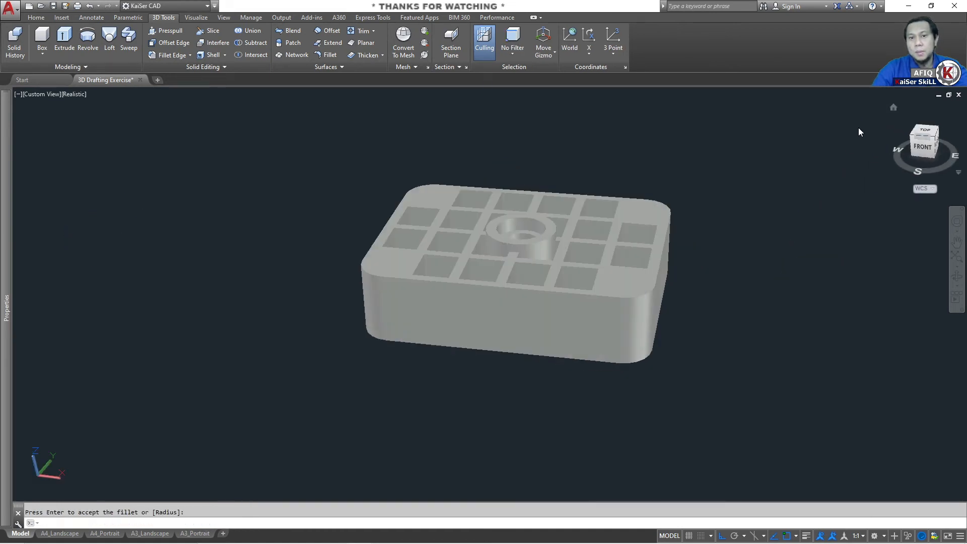
- Accept the corner fillet and switch the model's visual style to 2D Wireframe
{"action": "key", "text": "Return"}
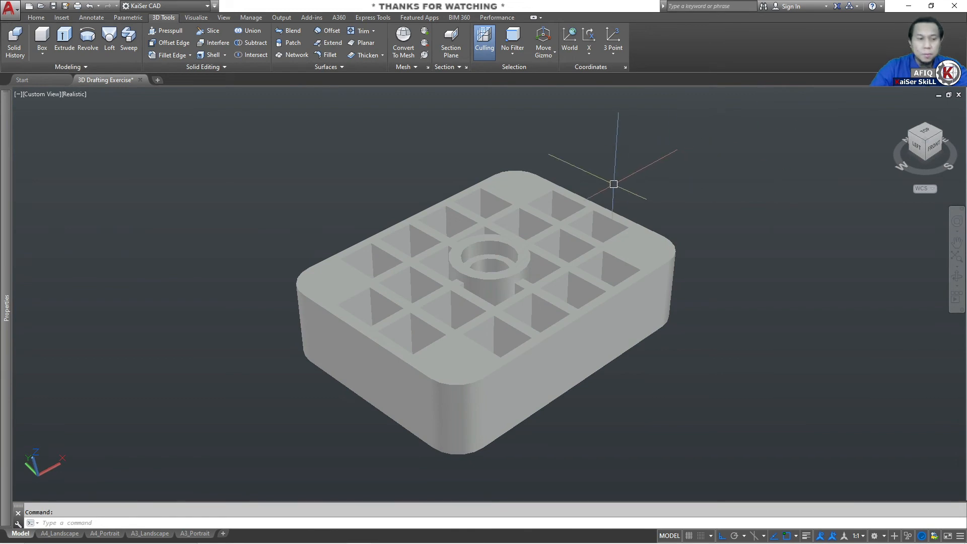
{"action": "left_click", "coordinate": [69, 95]}
{"action": "left_click", "coordinate": [94, 119]}
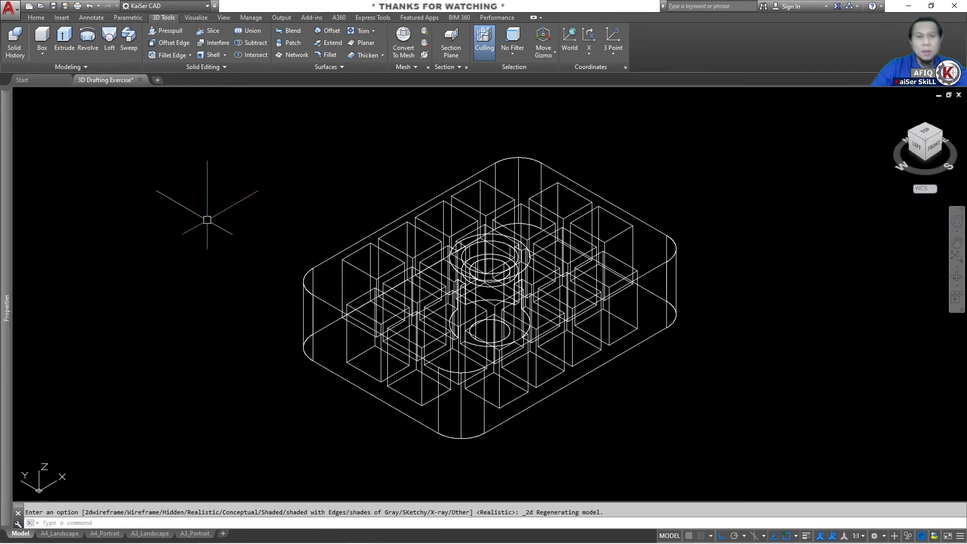
{"action": "scroll", "coordinate": [337, 295], "scroll_direction": "up", "scroll_amount": 4}
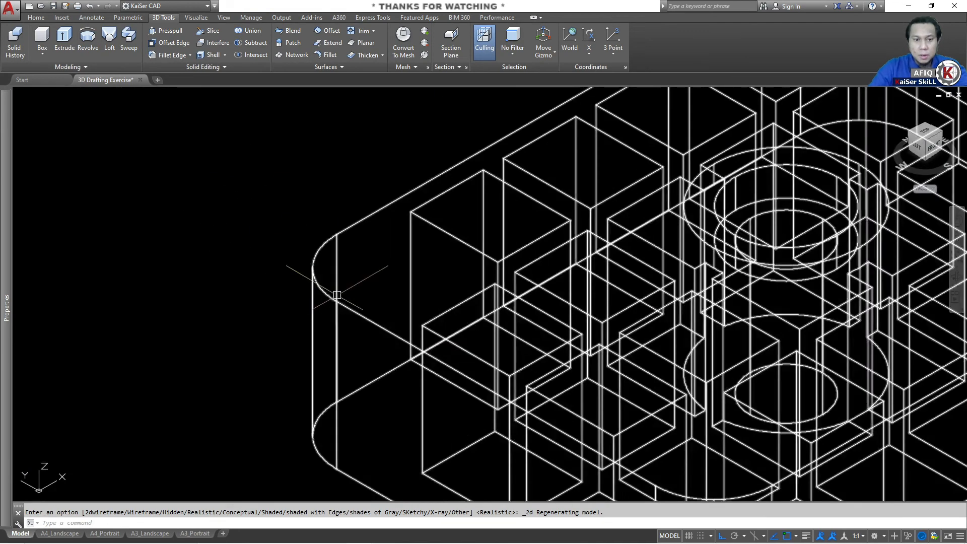
{"action": "scroll", "coordinate": [277, 272], "scroll_direction": "down", "scroll_amount": 5}
- Draw a 20-diameter circle on the block's top face, centred on the arc of the west rounded corner
{"action": "type", "text": "c"}
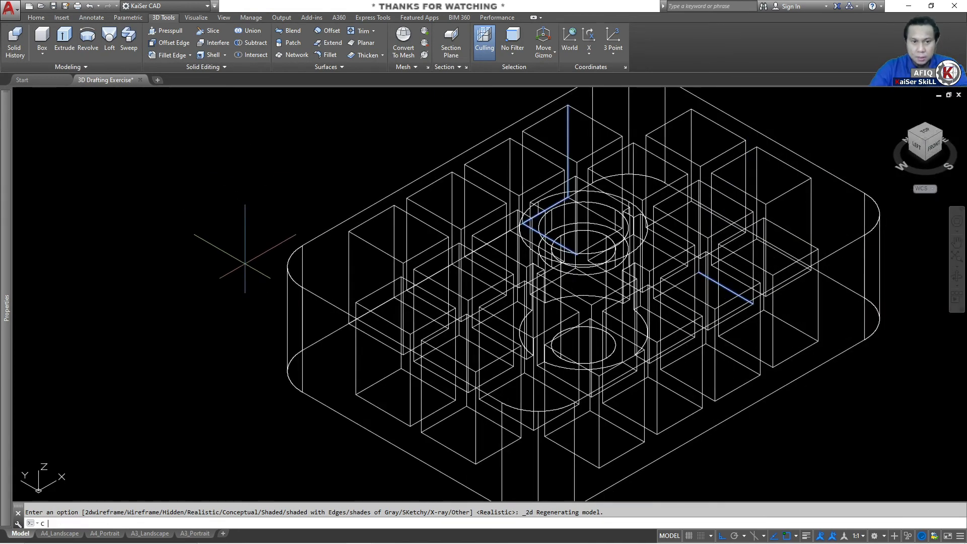
{"action": "key", "text": "Return"}
{"action": "right_click", "coordinate": [262, 218], "text": "shift"}
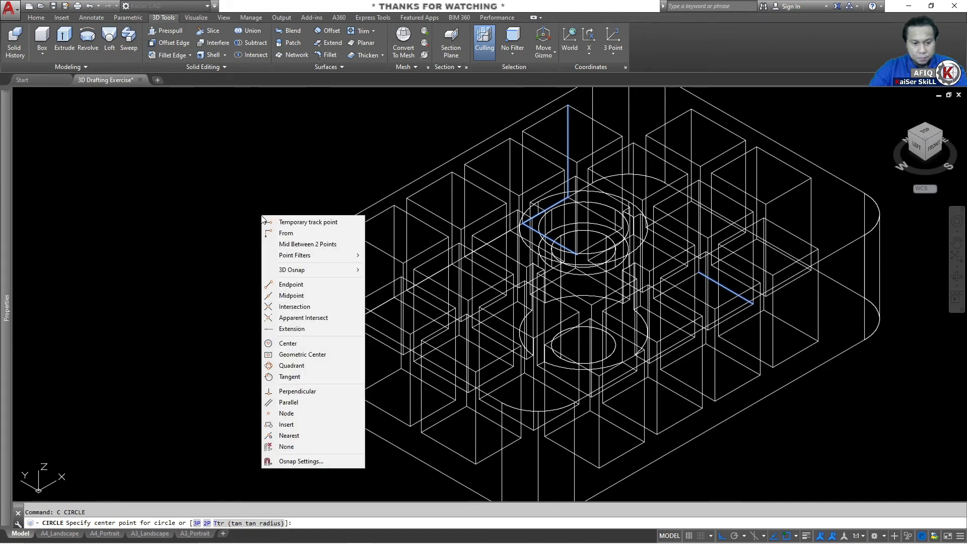
{"action": "left_click", "coordinate": [288, 344]}
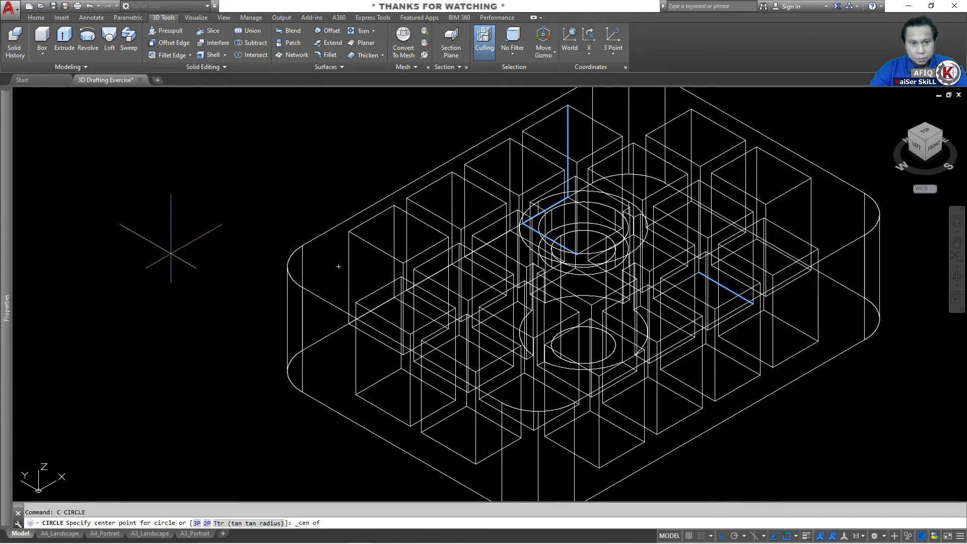
{"action": "left_click", "coordinate": [291, 217]}
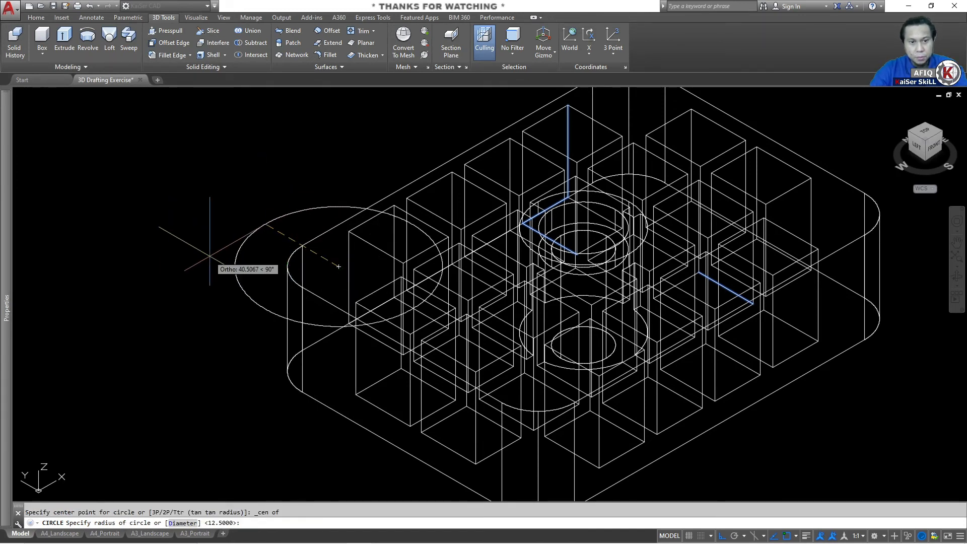
{"action": "type", "text": "d"}
{"action": "key", "text": "Return"}
{"action": "type", "text": "20"}
{"action": "key", "text": "Return"}
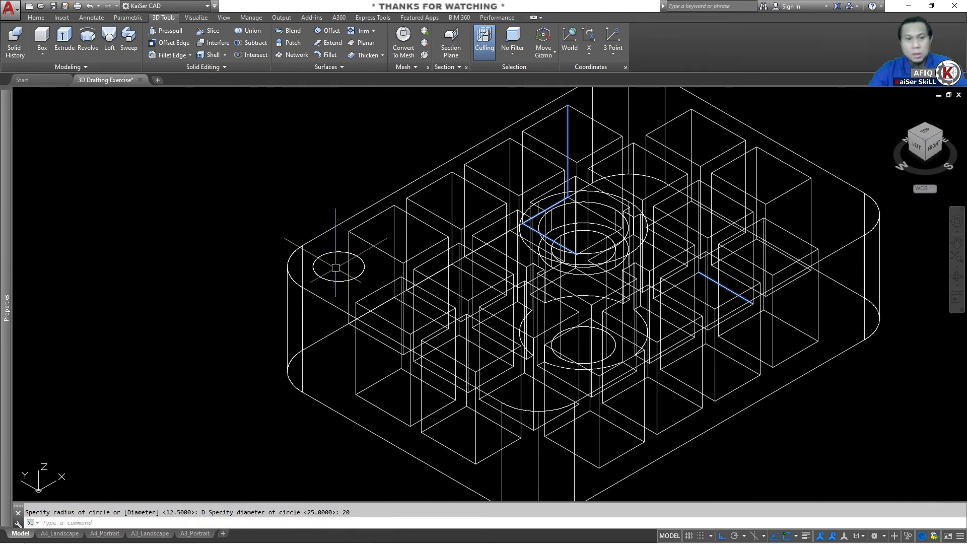
- Copy the 20-diameter circle from its centre to the arc centres of the other three rounded top corners
{"action": "type", "text": "co"}
{"action": "key", "text": "Return"}
{"action": "left_click", "coordinate": [337, 281]}
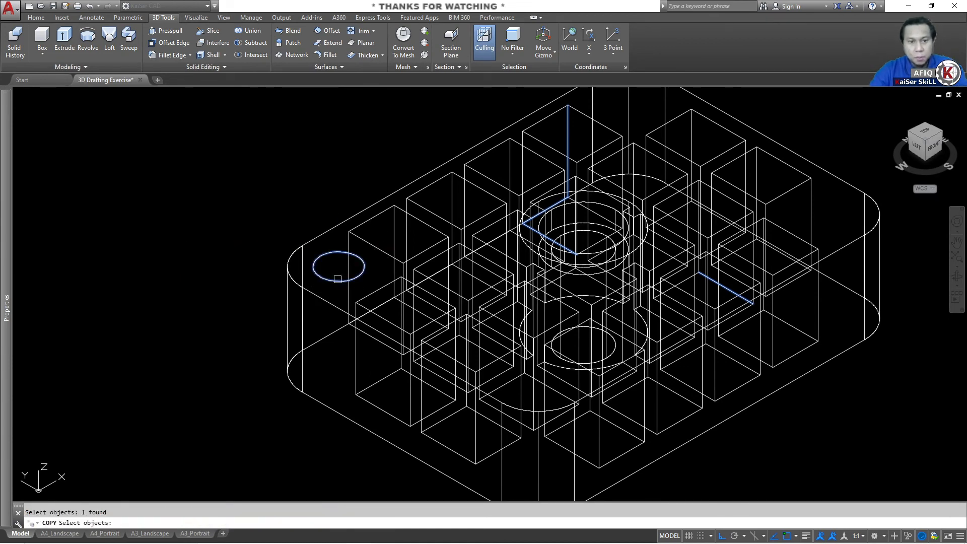
{"action": "key", "text": "Return"}
{"action": "left_click", "coordinate": [338, 267]}
{"action": "right_click", "coordinate": [556, 349], "text": "shift"}
{"action": "key", "text": "c"}
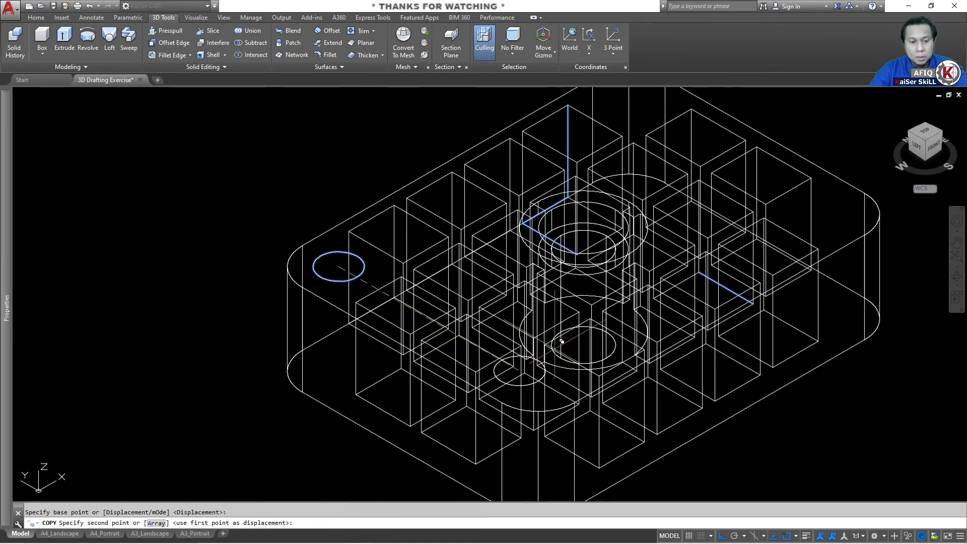
{"action": "left_click", "coordinate": [538, 382]}
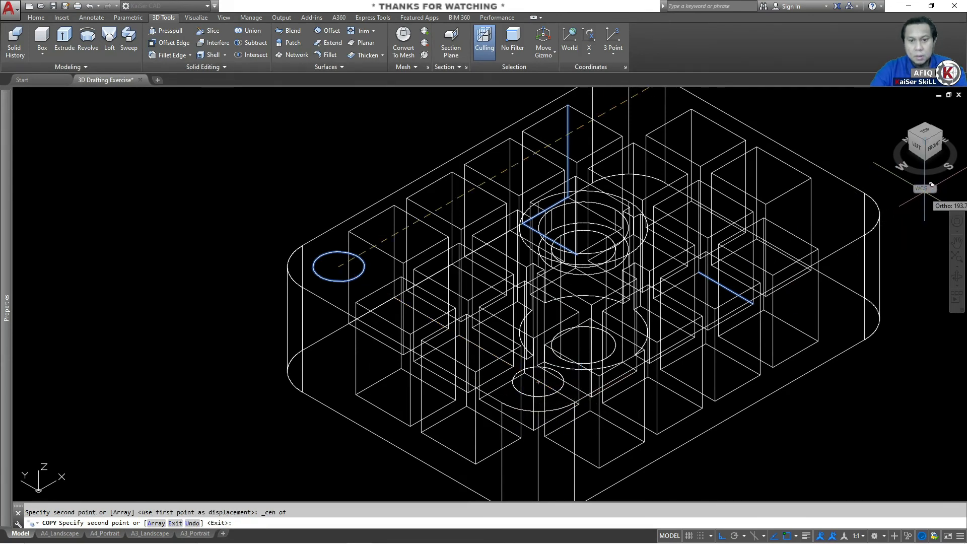
{"action": "right_click", "coordinate": [686, 225], "text": "shift"}
{"action": "key", "text": "c"}
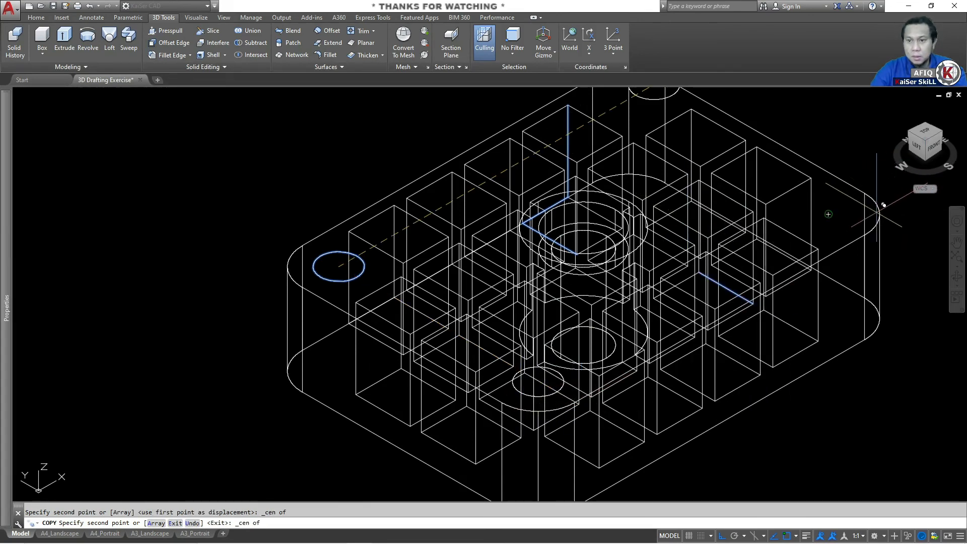
{"action": "left_click", "coordinate": [831, 210]}
{"action": "middle_click_drag", "start_coordinate": [832, 211], "coordinate": [722, 320]}
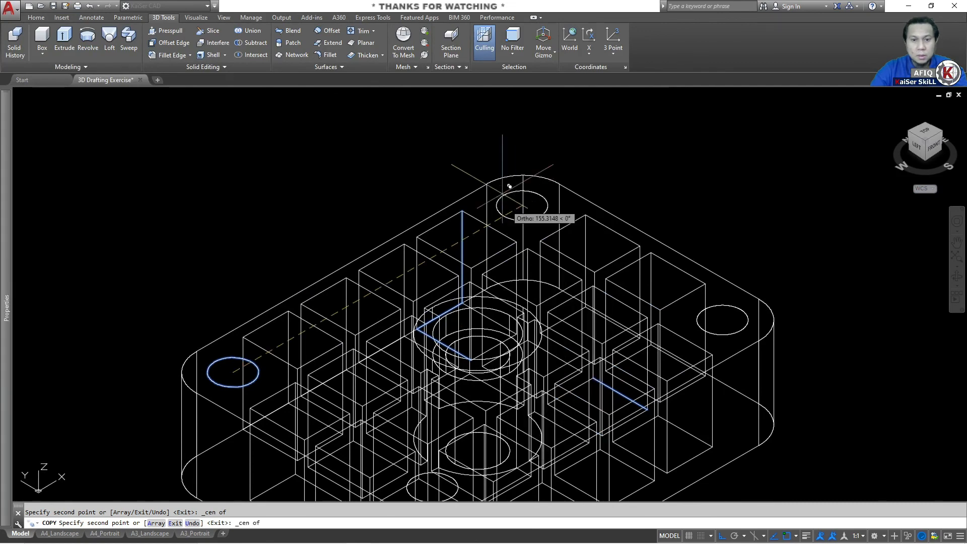
{"action": "left_click", "coordinate": [524, 181]}
{"action": "key", "text": "Escape"}
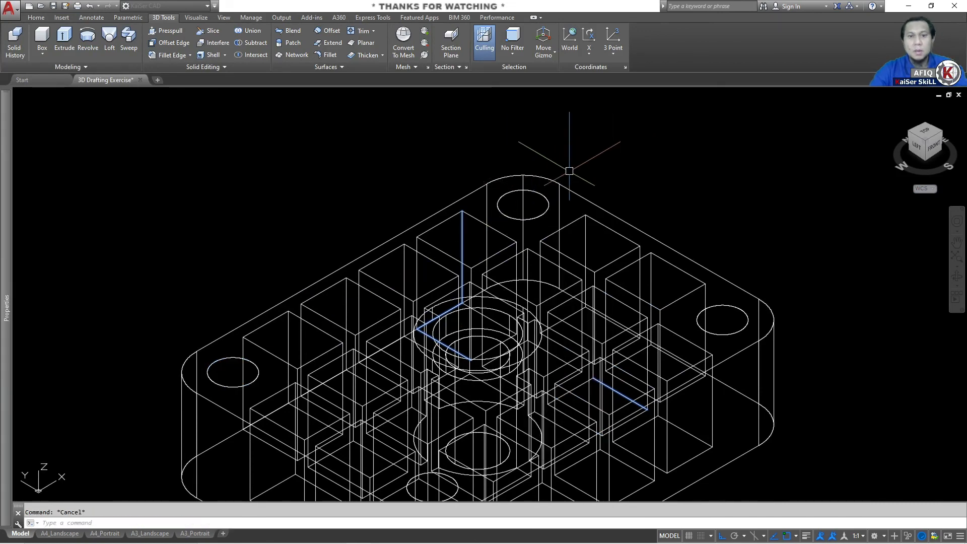
- Switch the model's visual style to Realistic
{"action": "middle_click_drag", "start_coordinate": [568, 168], "coordinate": [547, 84]}
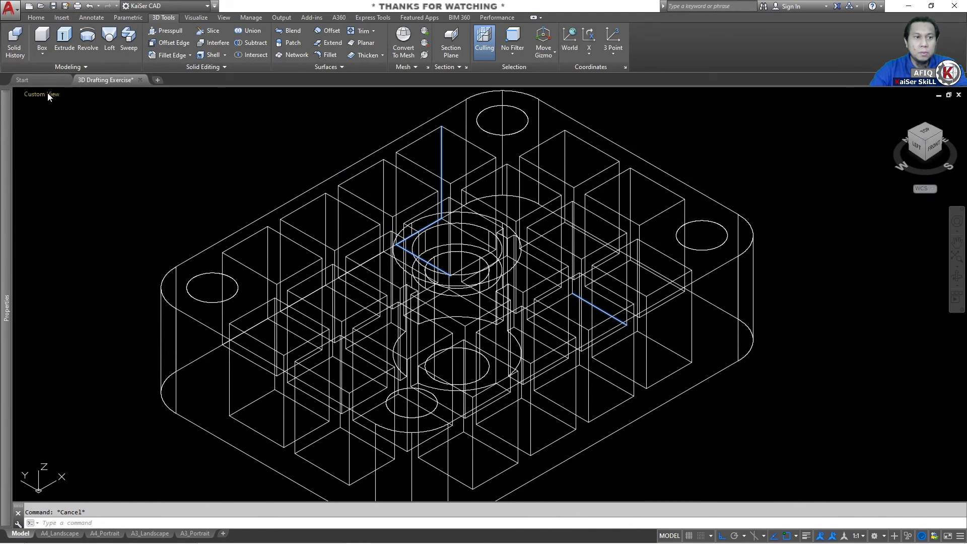
{"action": "left_click", "coordinate": [48, 95]}
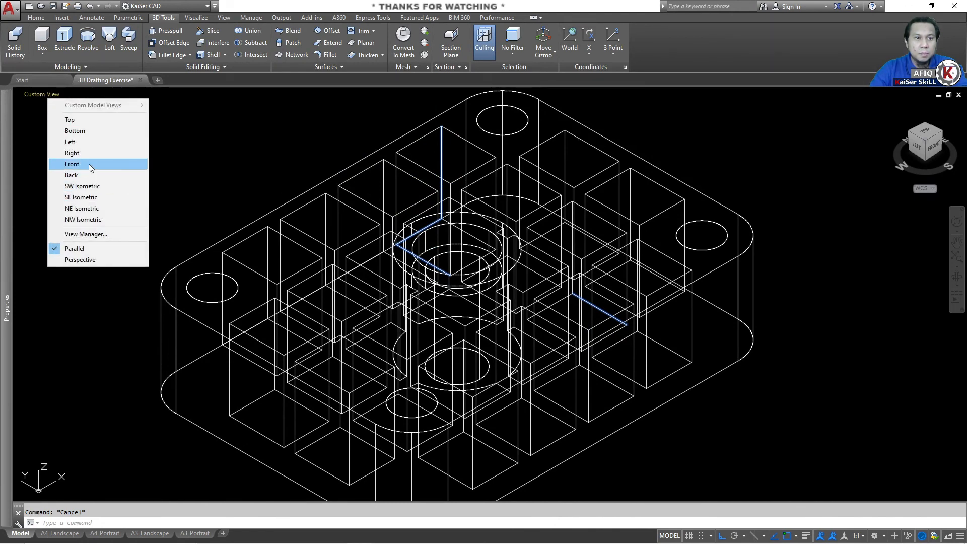
{"action": "left_click", "coordinate": [77, 94]}
{"action": "left_click", "coordinate": [77, 95]}
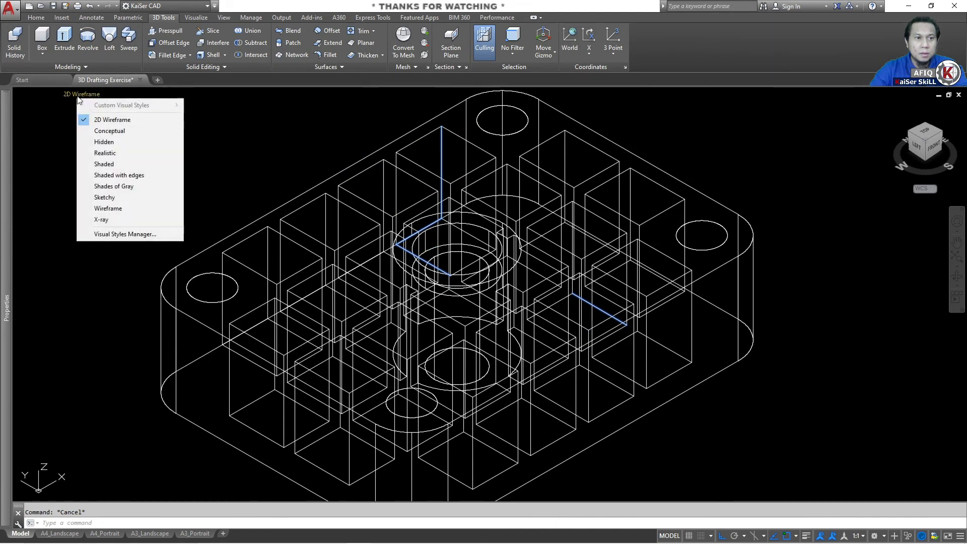
{"action": "left_click", "coordinate": [113, 149]}
{"action": "key", "text": "Escape"}
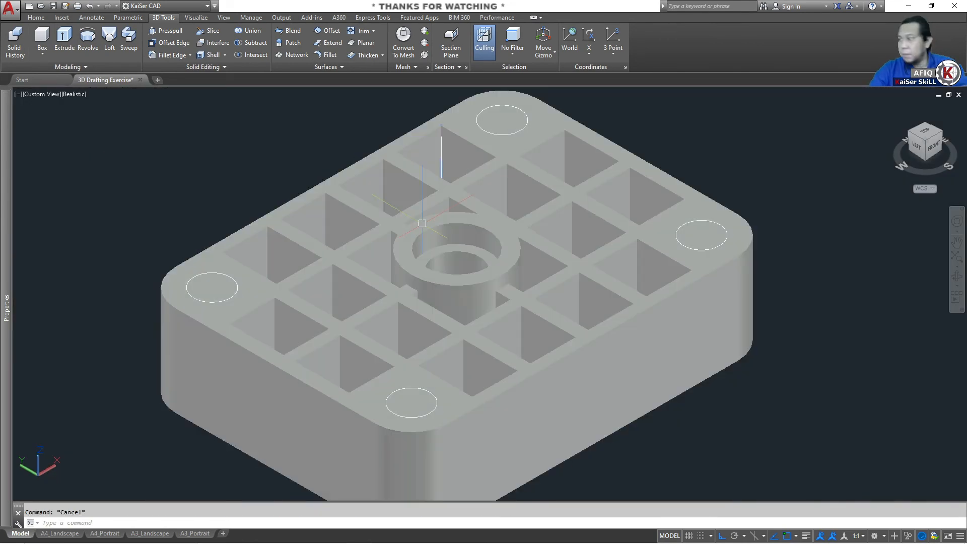
- Presspull the areas inside all four corner circles together, downward past the block's underside, to cut through holes
{"action": "left_click", "coordinate": [167, 31]}
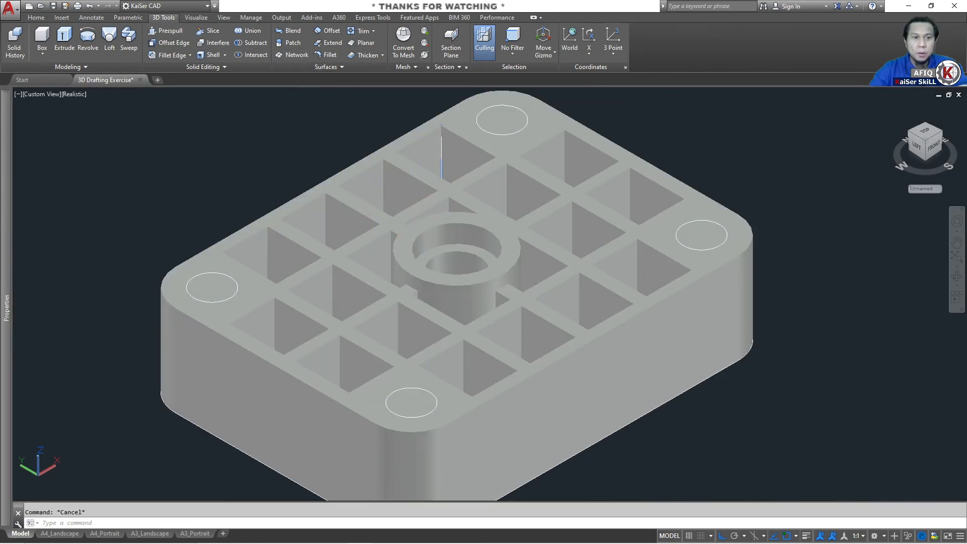
{"action": "left_click", "coordinate": [206, 280]}
{"action": "type", "text": "M"}
{"action": "key", "text": "Return"}
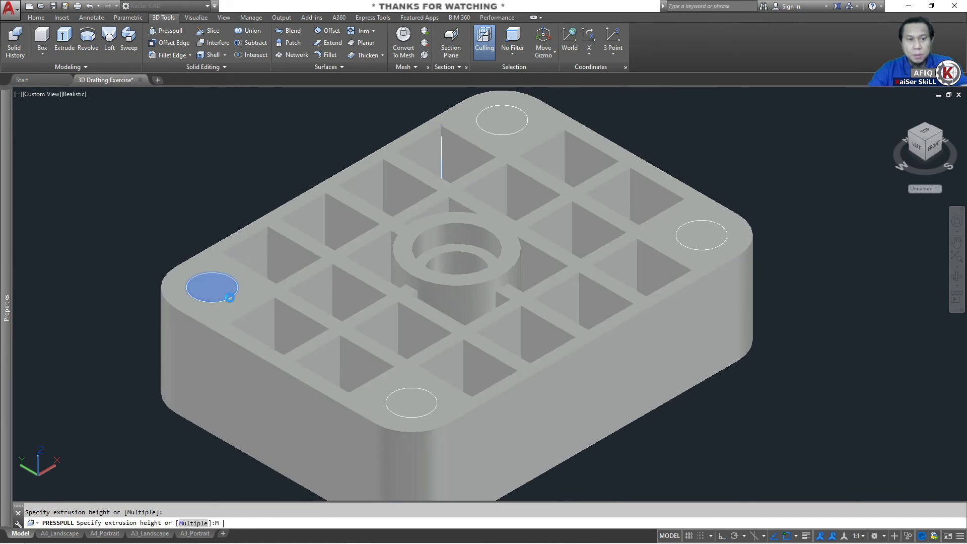
{"action": "left_click", "coordinate": [411, 402]}
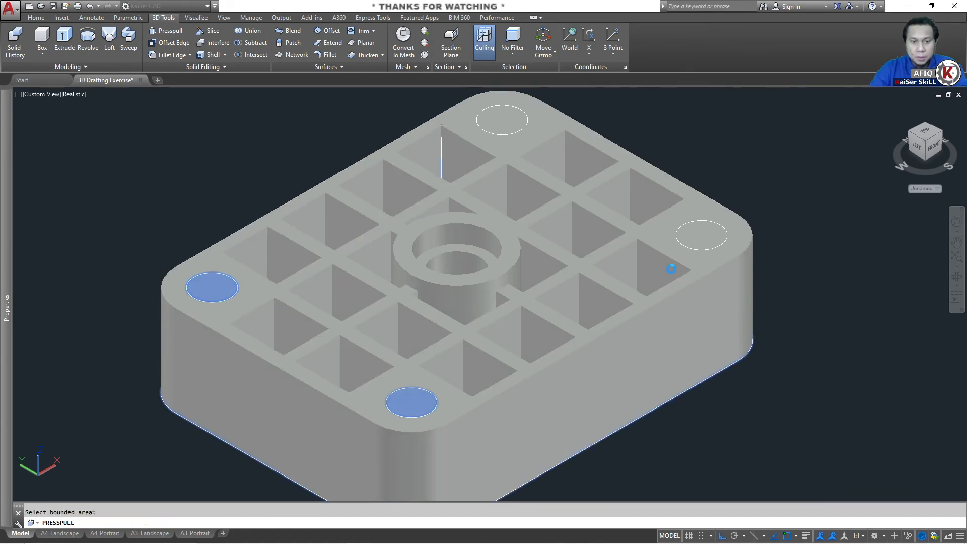
{"action": "left_click", "coordinate": [703, 232]}
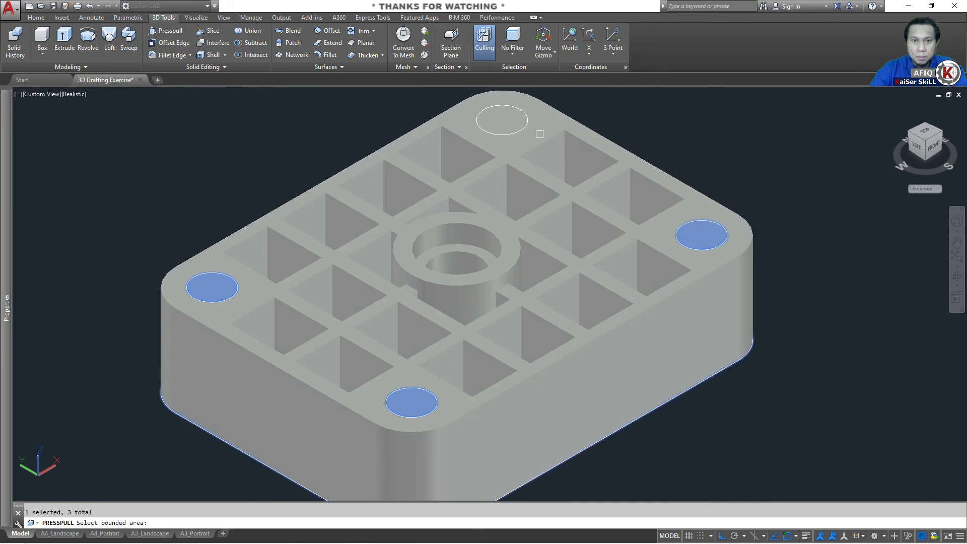
{"action": "left_click", "coordinate": [513, 121]}
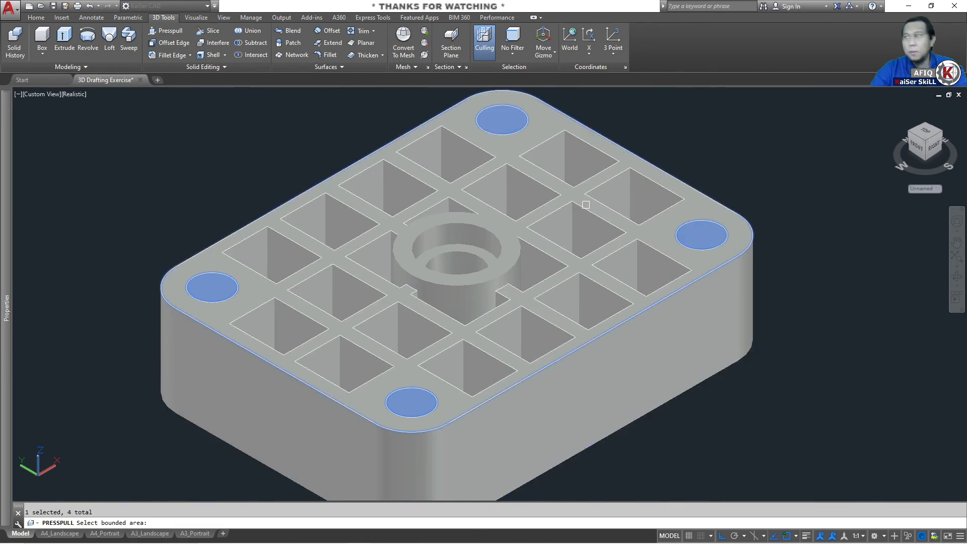
{"action": "scroll", "coordinate": [584, 204], "scroll_direction": "down", "scroll_amount": 2}
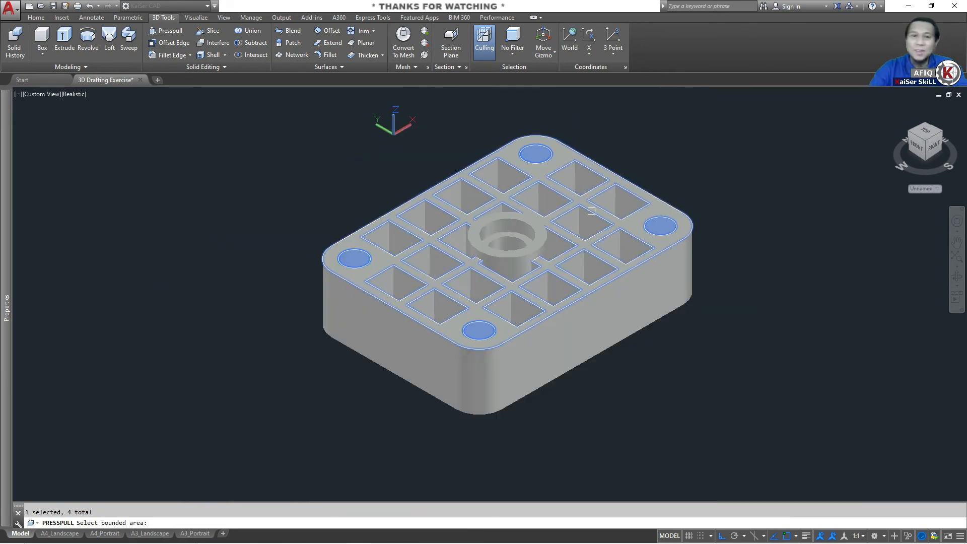
{"action": "key", "text": "Return"}
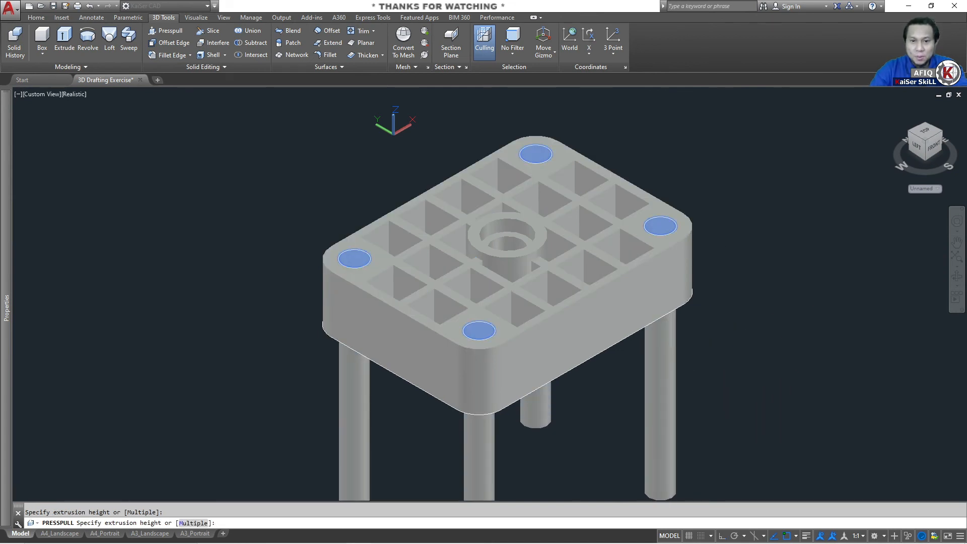
{"action": "key", "text": "Escape"}
- Hide the block solid and erase the four leftover corner circles
{"action": "left_click", "coordinate": [444, 230]}
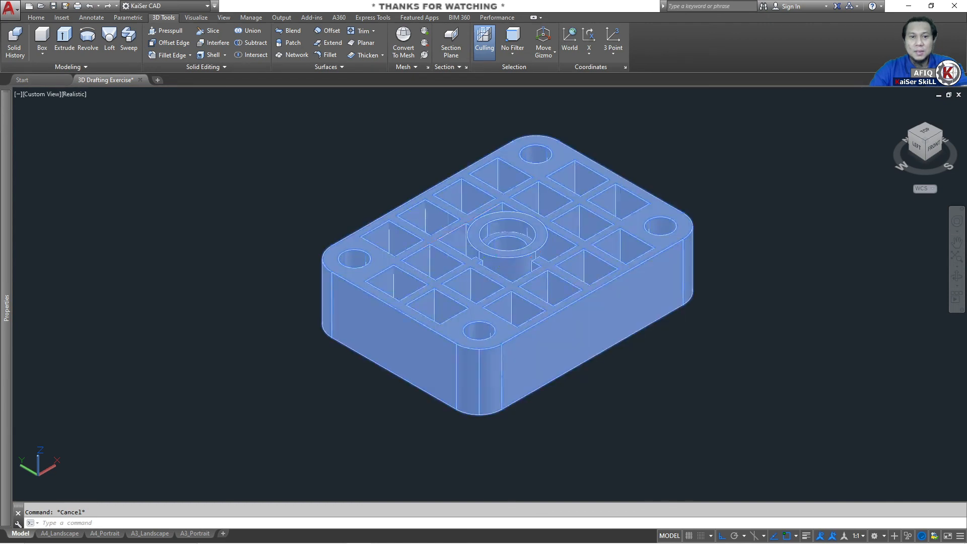
{"action": "right_click", "coordinate": [449, 233]}
{"action": "mouse_move", "coordinate": [507, 285]}
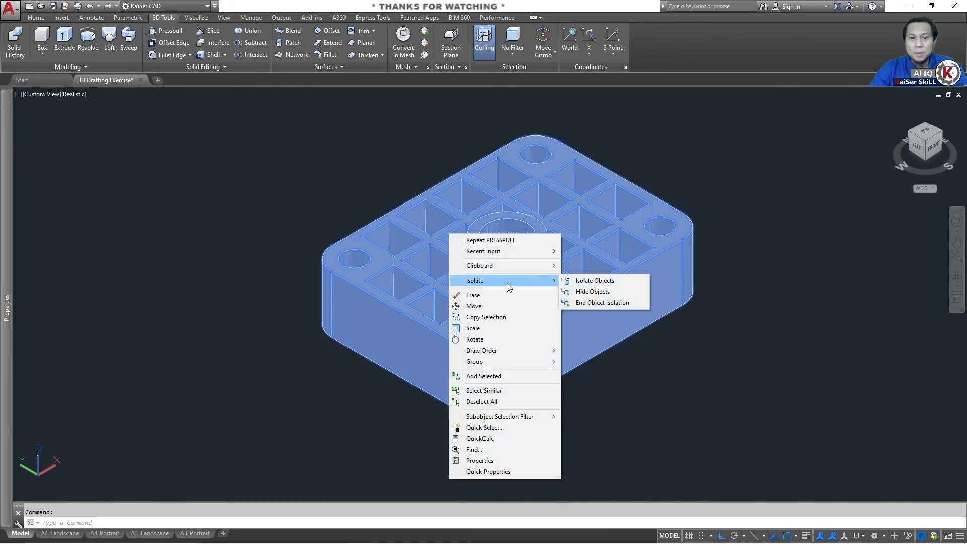
{"action": "left_click", "coordinate": [629, 291]}
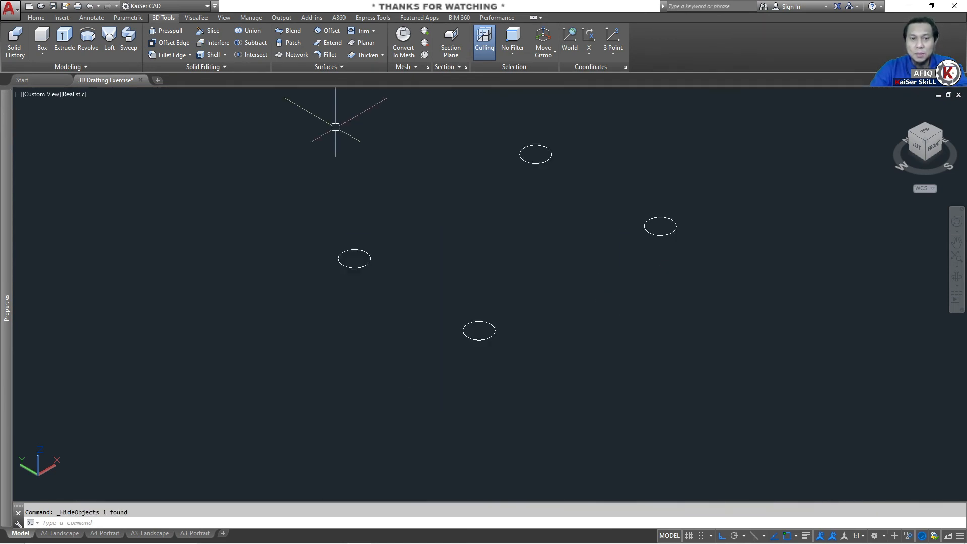
{"action": "left_click", "coordinate": [281, 123]}
{"action": "left_click", "coordinate": [812, 382]}
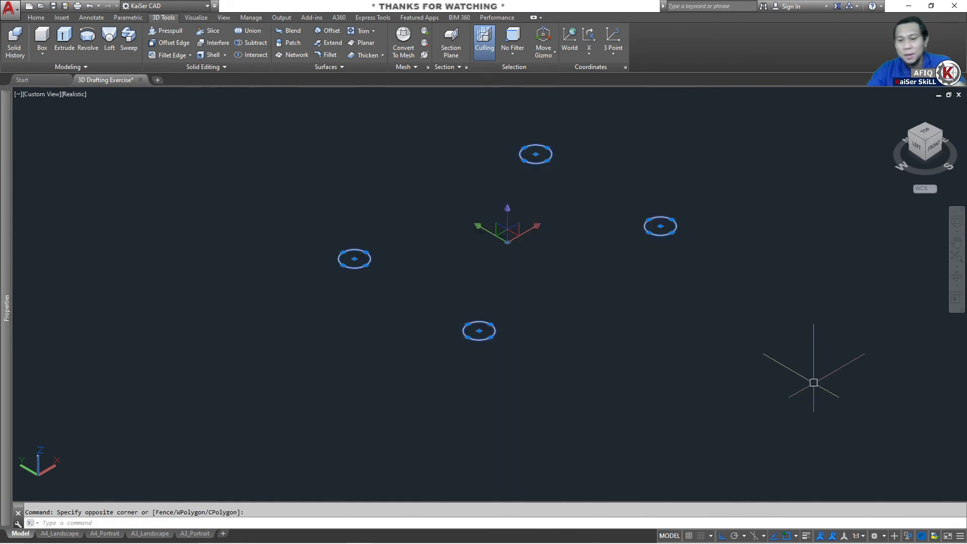
{"action": "key", "text": "Delete"}
- End the object isolation to bring back the hidden block
{"action": "right_click", "coordinate": [543, 222]}
{"action": "mouse_move", "coordinate": [647, 270]}
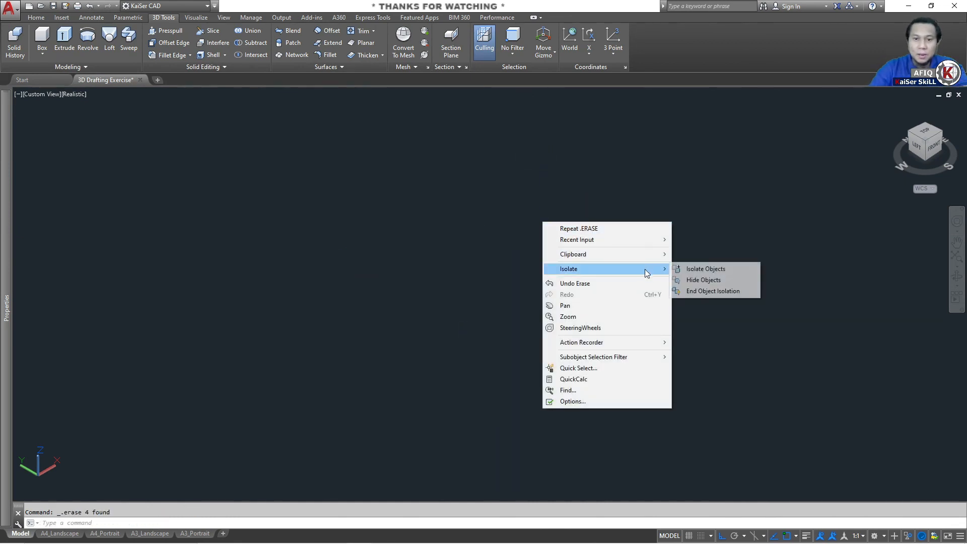
{"action": "left_click", "coordinate": [713, 291]}
{"action": "left_click", "coordinate": [632, 283]}
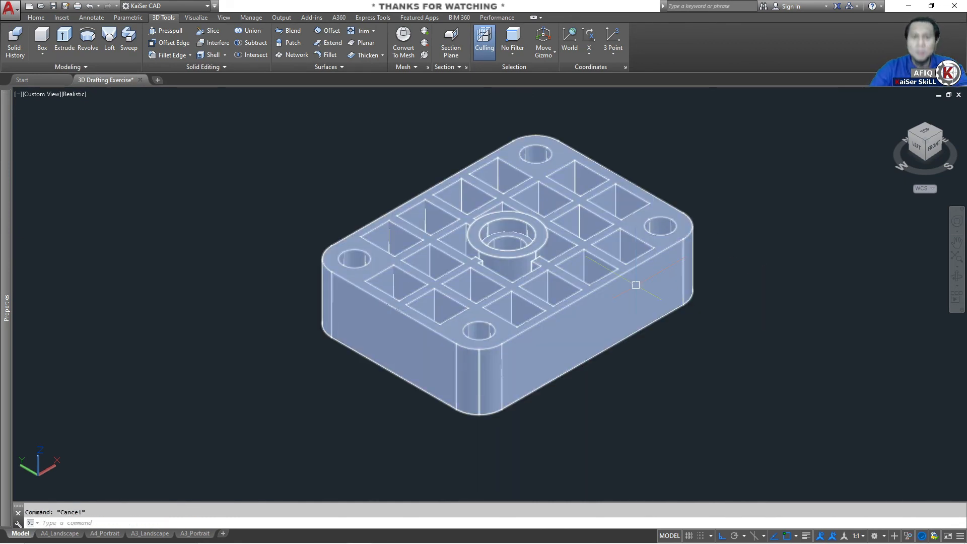
- Set the visual style to Shaded with edges and zoom to the extents of the finished block
{"action": "type", "text": "vs"}
{"action": "key", "text": "Return"}
{"action": "type", "text": "e"}
{"action": "key", "text": "Return"}
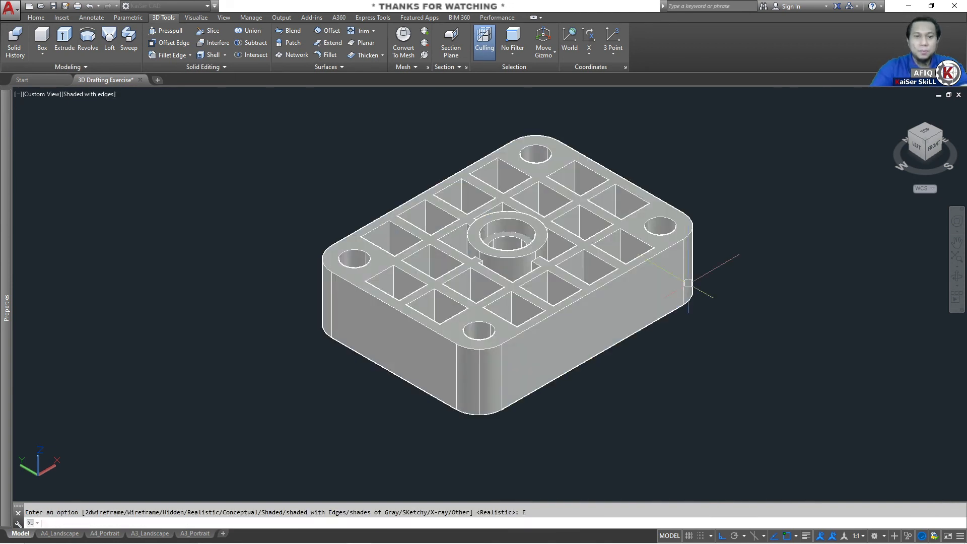
{"action": "key", "text": "Escape"}
{"action": "scroll", "coordinate": [689, 286], "scroll_direction": "up", "scroll_amount": 3}
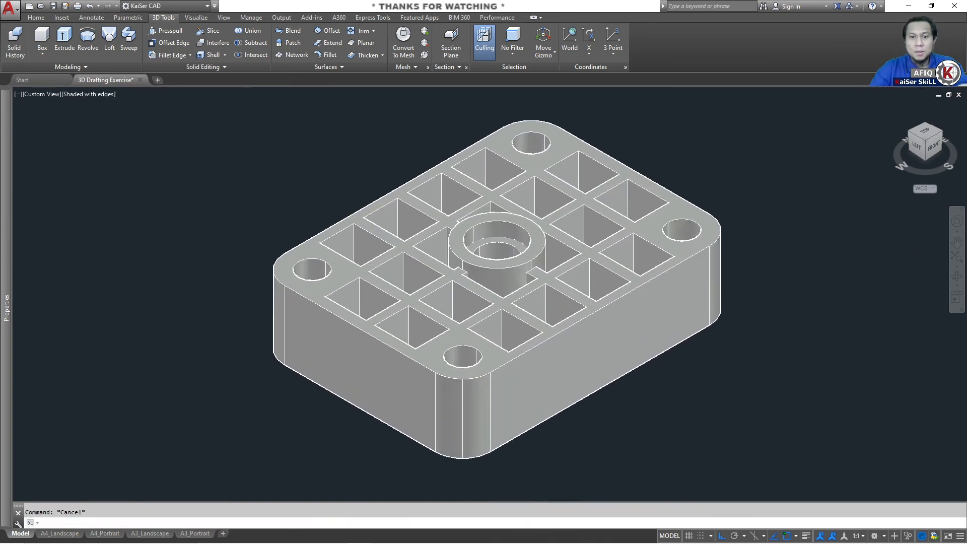
{"action": "middle_click", "coordinate": [754, 230]}
{"action": "middle_click", "coordinate": [755, 230]}
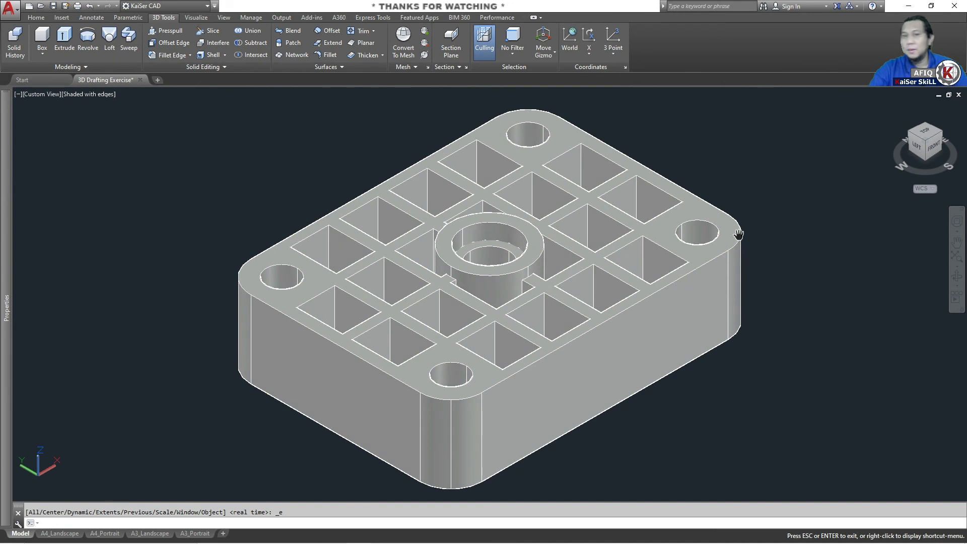